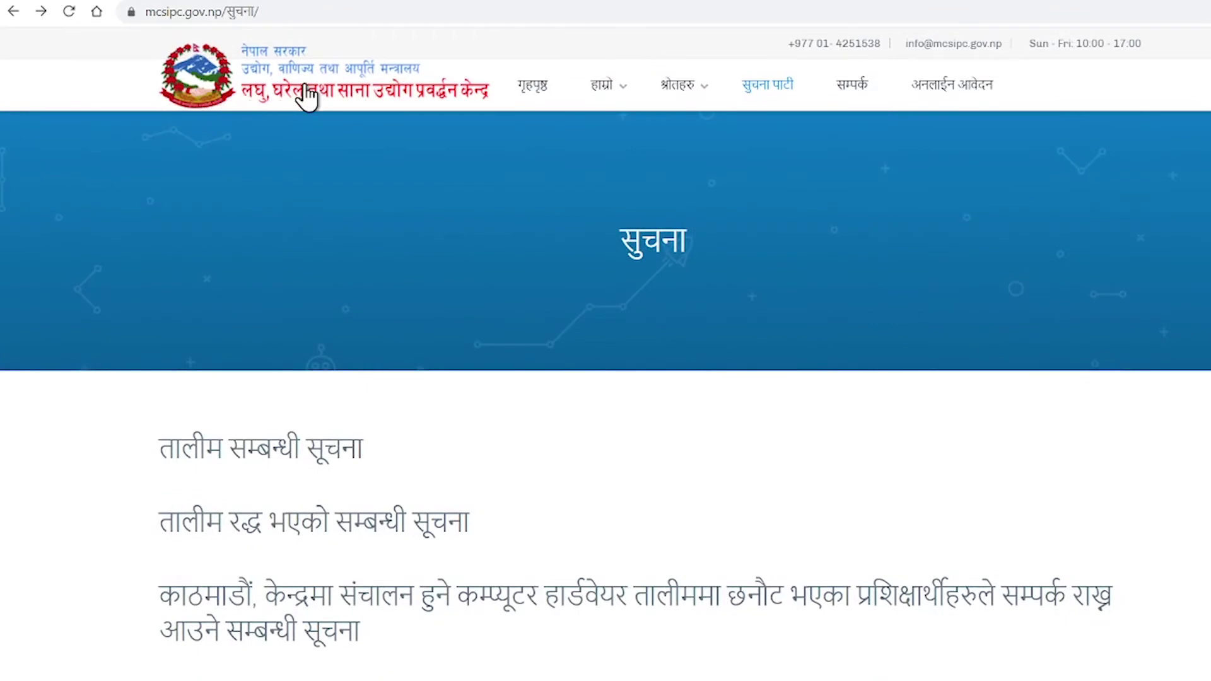
Return to the MCSIPC home page and go to the अनलाईन आवेदन online application login.
left_click(396, 91)
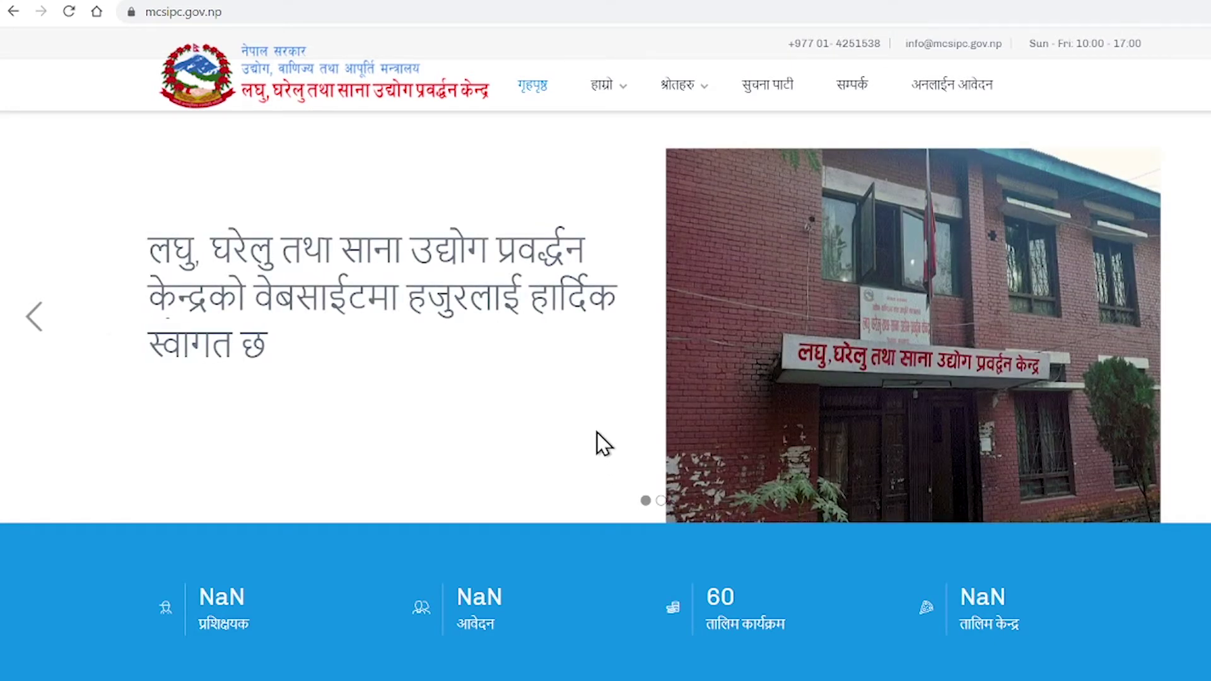
scroll(597, 434, "down", 9)
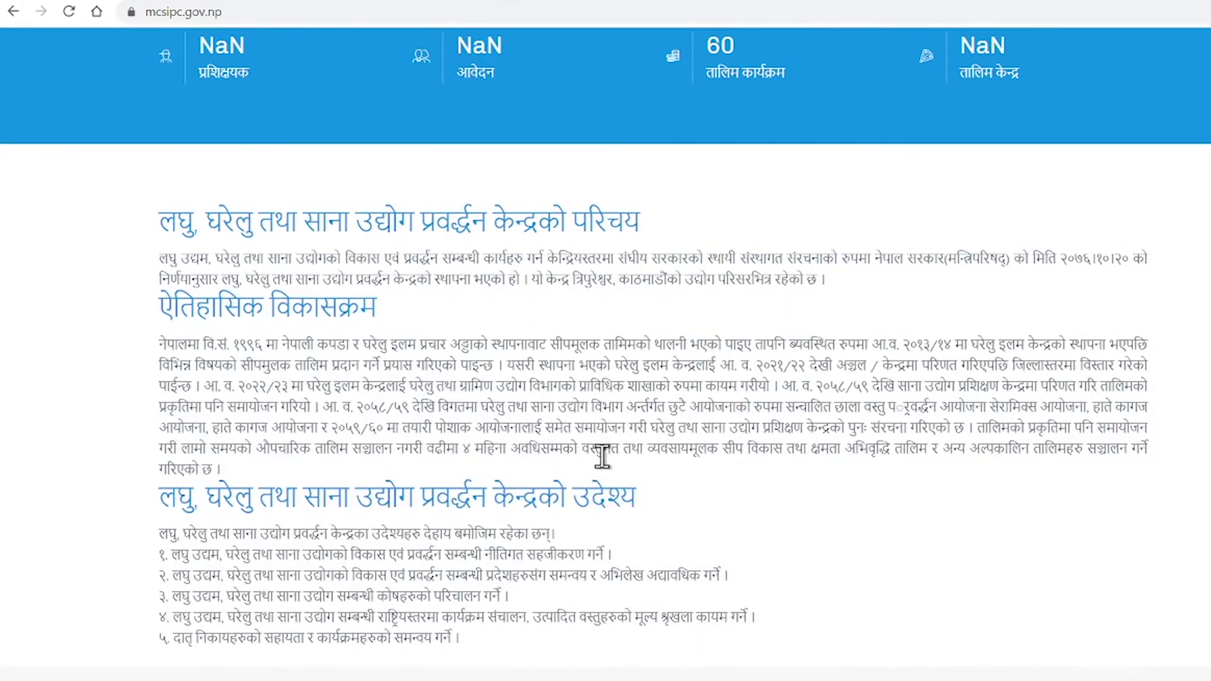
scroll(602, 456, "up", 9)
left_click(956, 96)
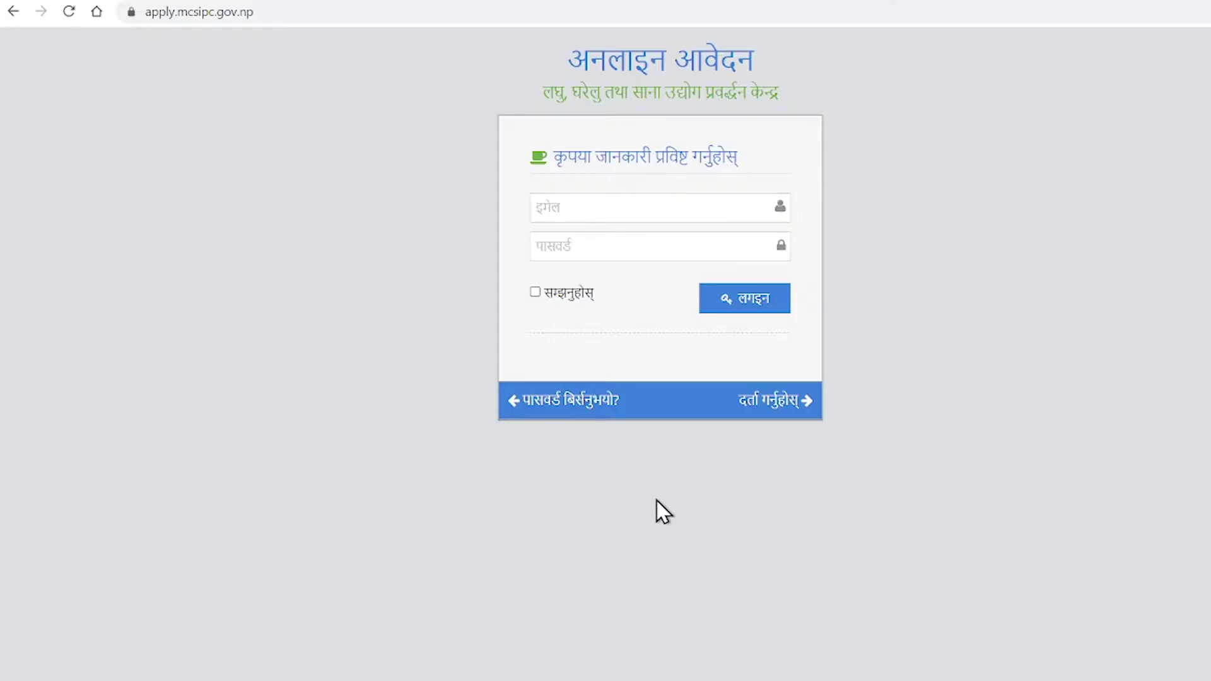
Open the New User Registration form and tick 'I accept the User Agreement'.
left_click(778, 402)
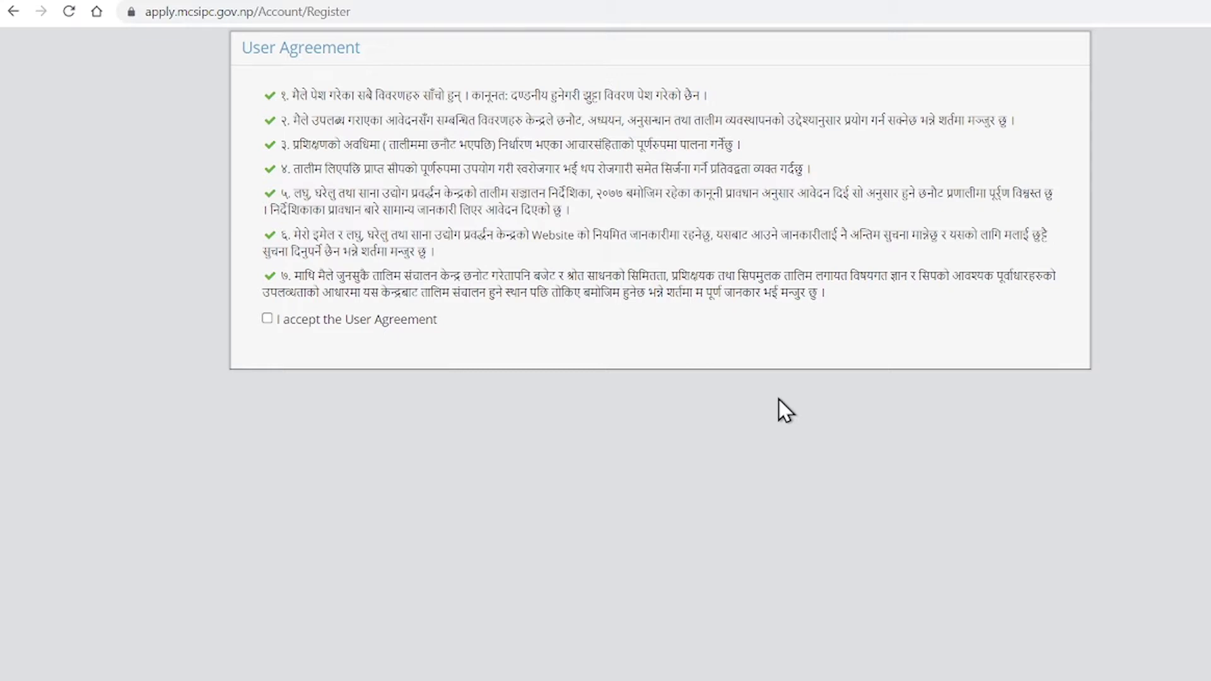
left_click(270, 321)
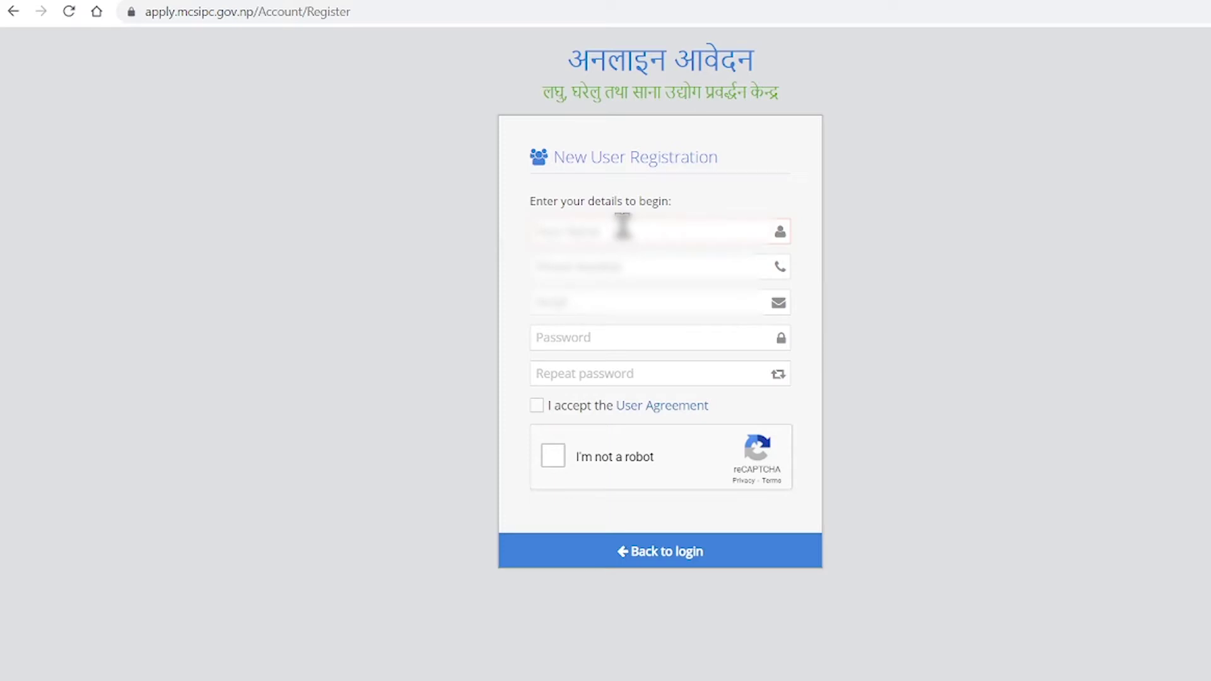
Enter the applicant's full name and begin the mobile number on the registration form.
key("Tab")
type("98")
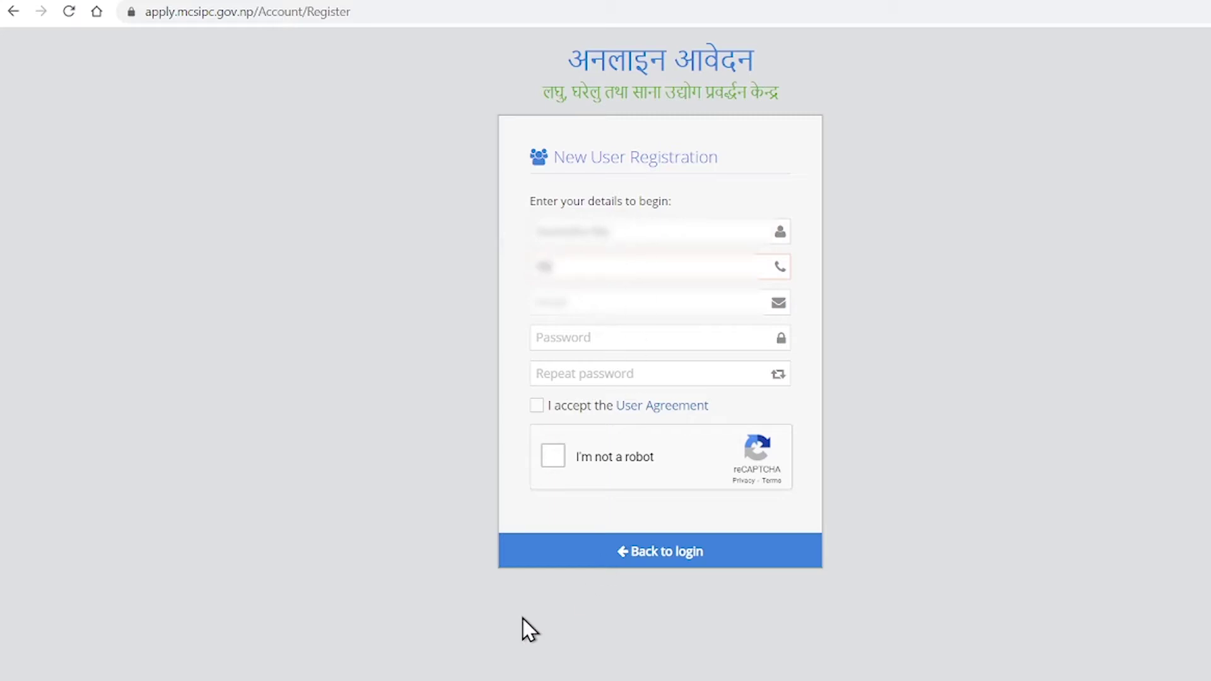
Launch a blank Notepad window from the Run prompt.
key("super+r")
type("w")
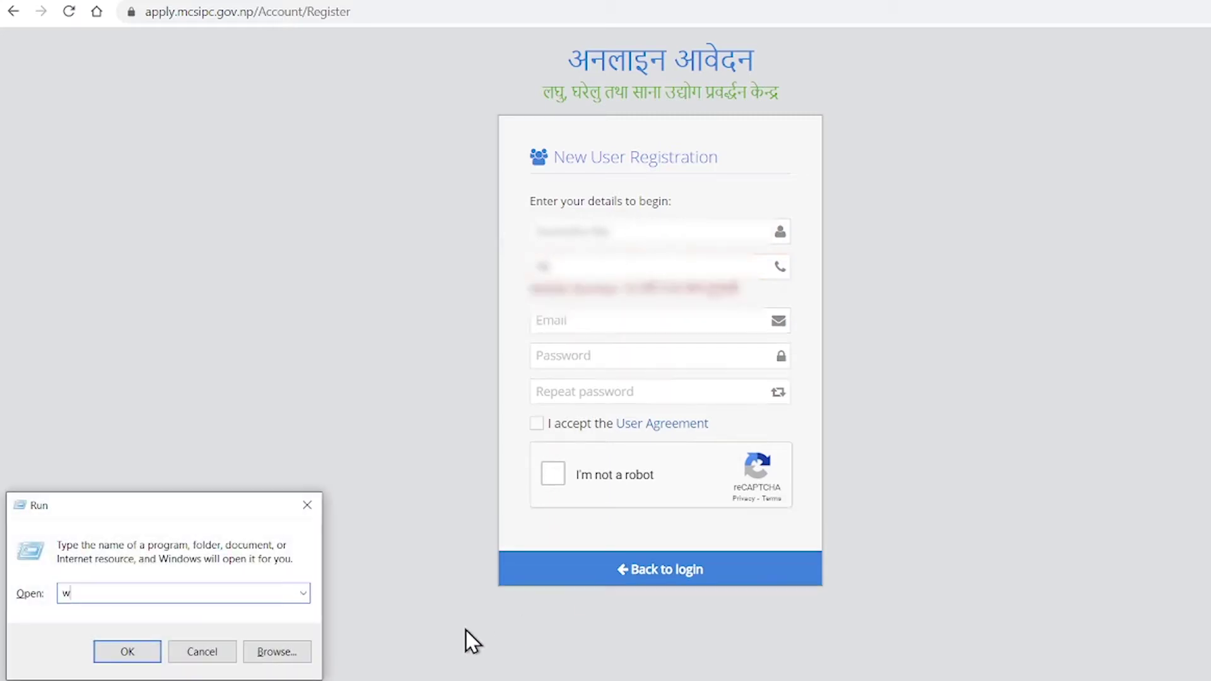
type("ordpad")
key("BackSpace")
key("BackSpace")
key("BackSpace")
key("BackSpace")
key("BackSpace")
key("BackSpace")
key("BackSpace")
type("notepad")
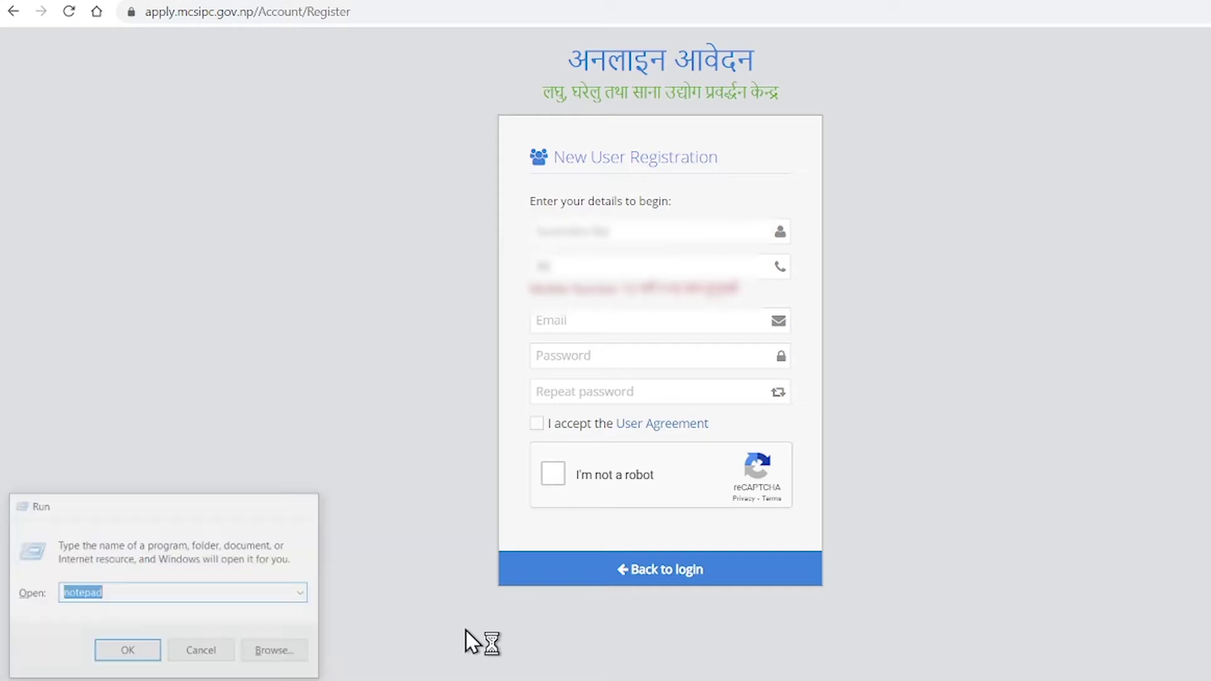
key("Return")
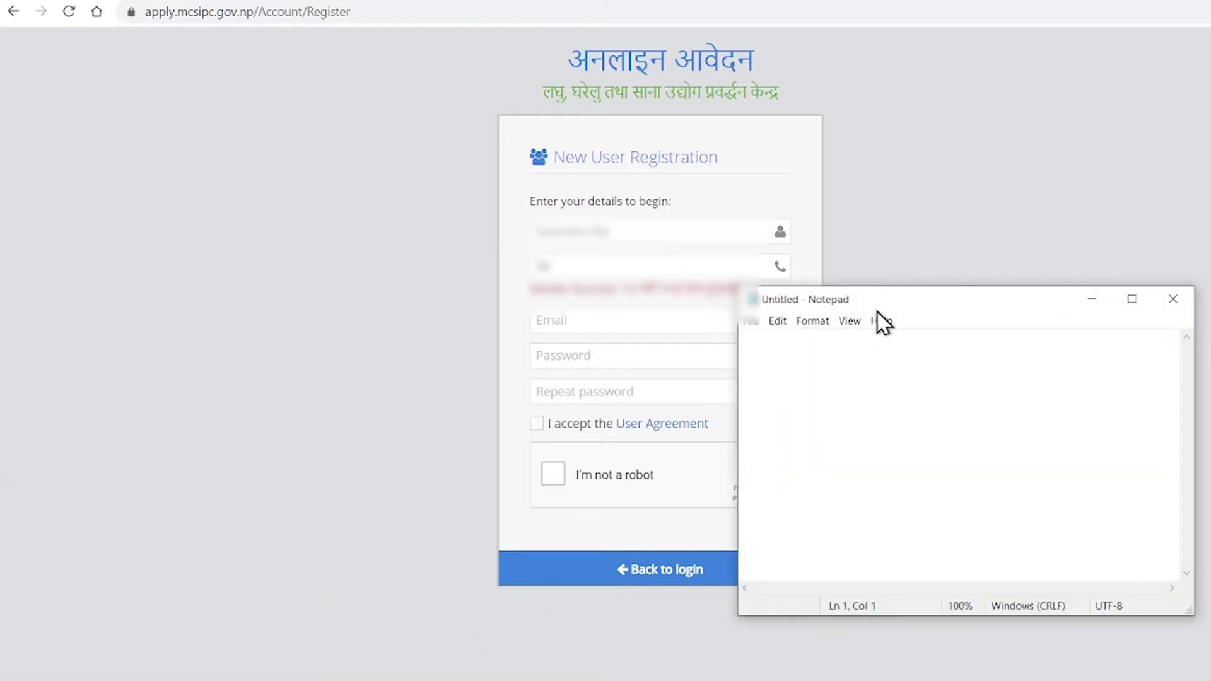
Move Notepad aside and finish the applicant's mobile number in the registration form.
left_click_drag(895, 308, 1097, 413)
left_click(618, 259)
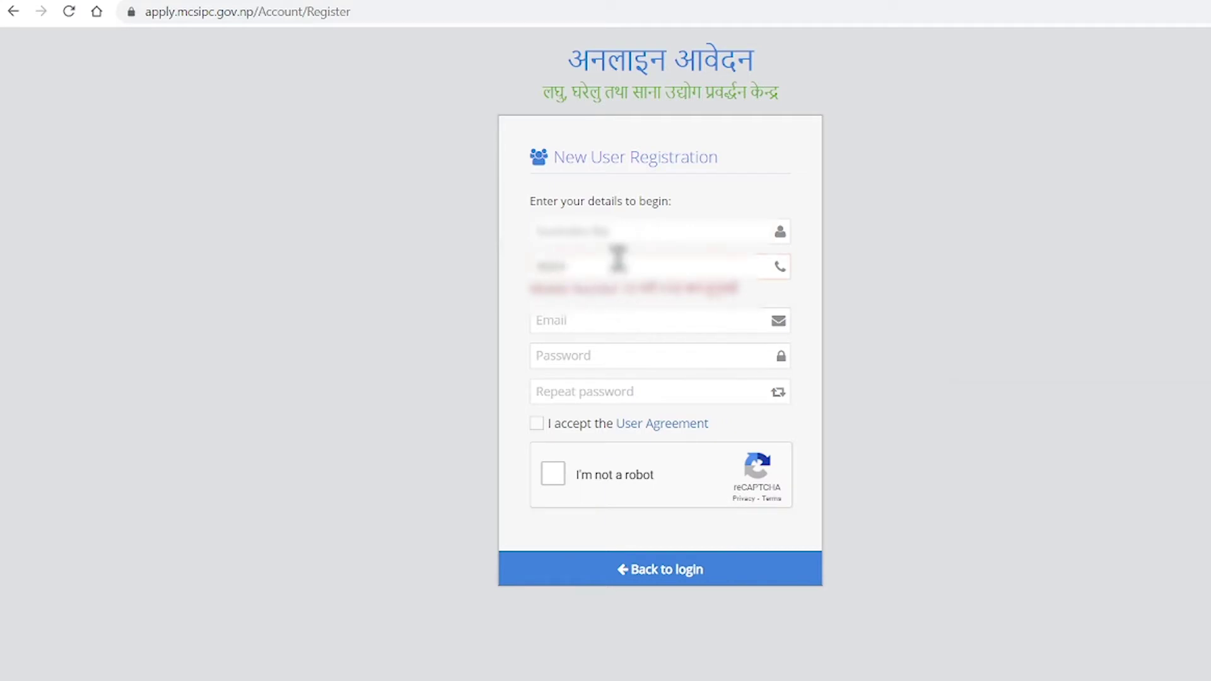
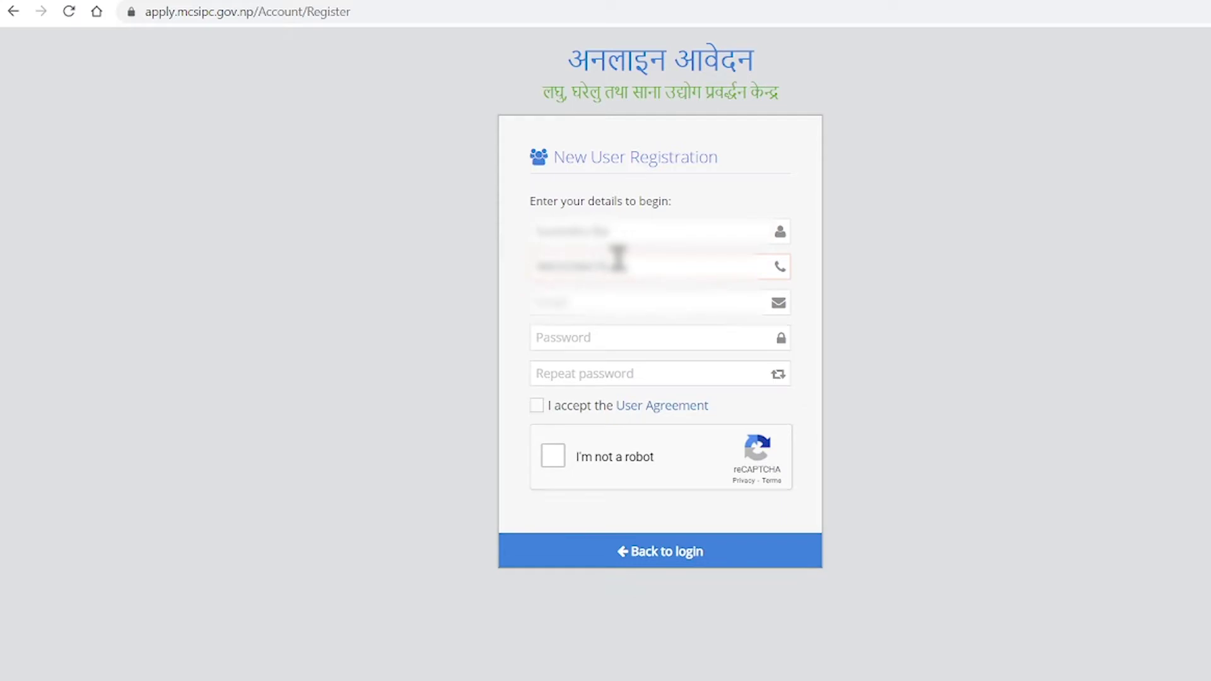
Enter the applicant's e-mail address in the registration form.
left_click(623, 304)
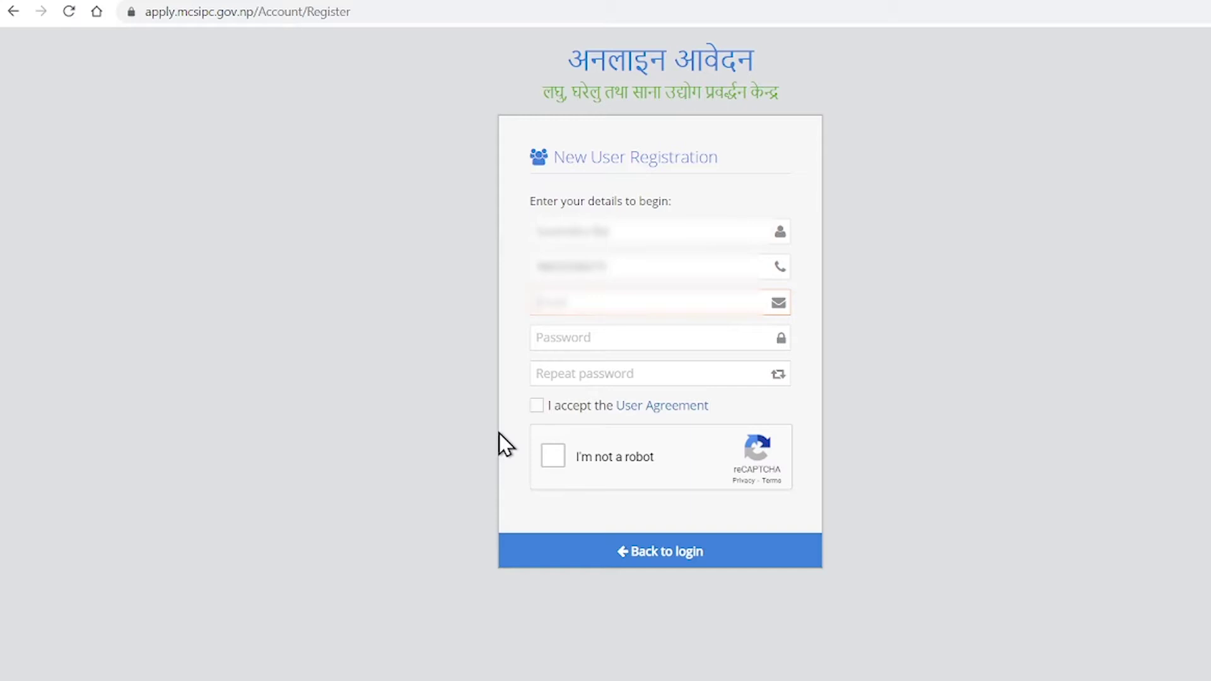
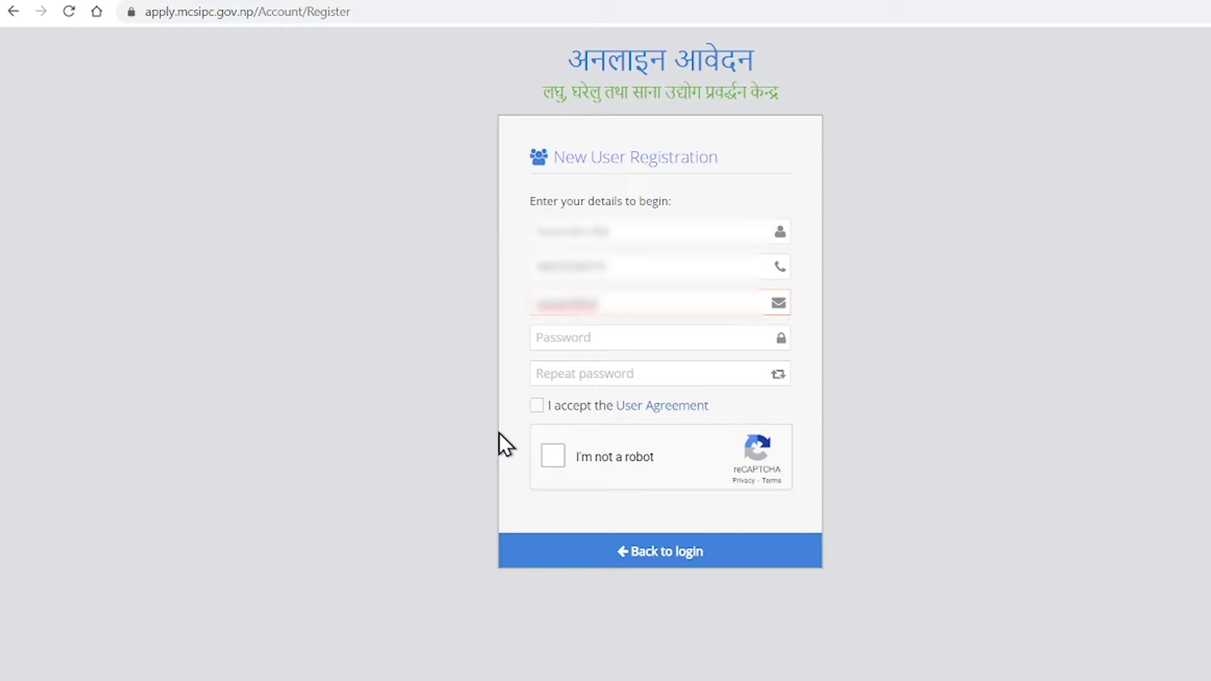
Fill both password fields, accept the agreement and not-a-robot check, and register the account.
key("Tab")
type("•••••••••••")
key("Tab")
type("•••••••••••")
key("Tab")
key("space")
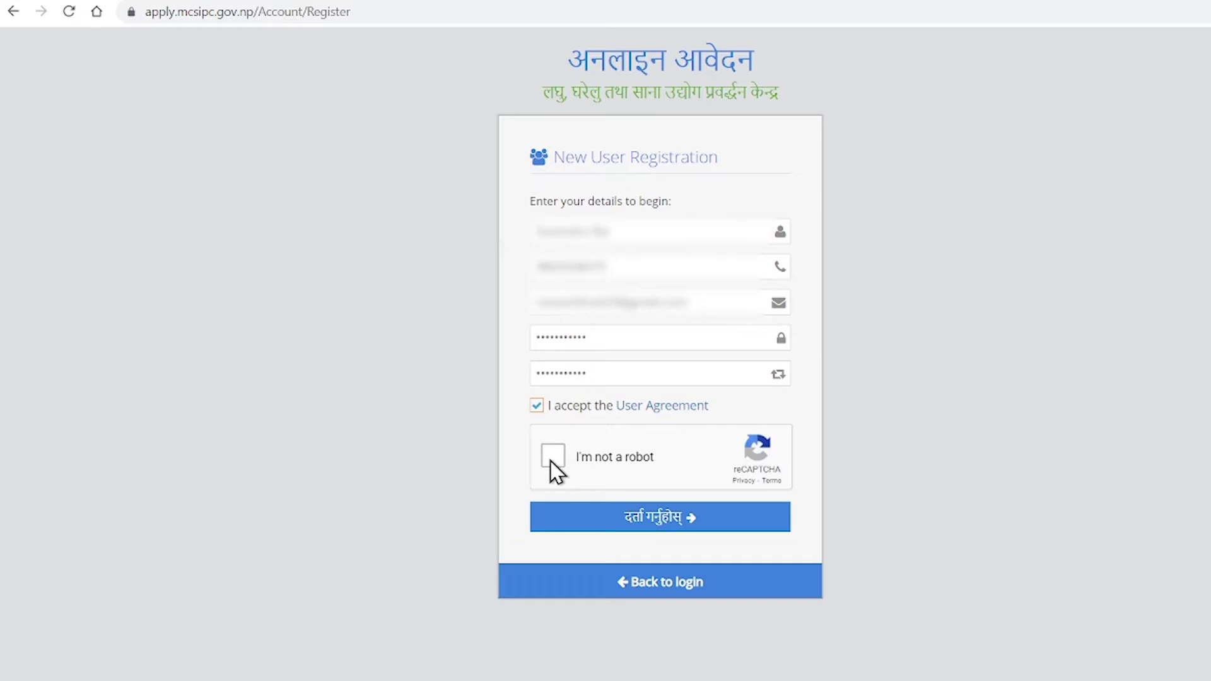
left_click(553, 455)
left_click(692, 526)
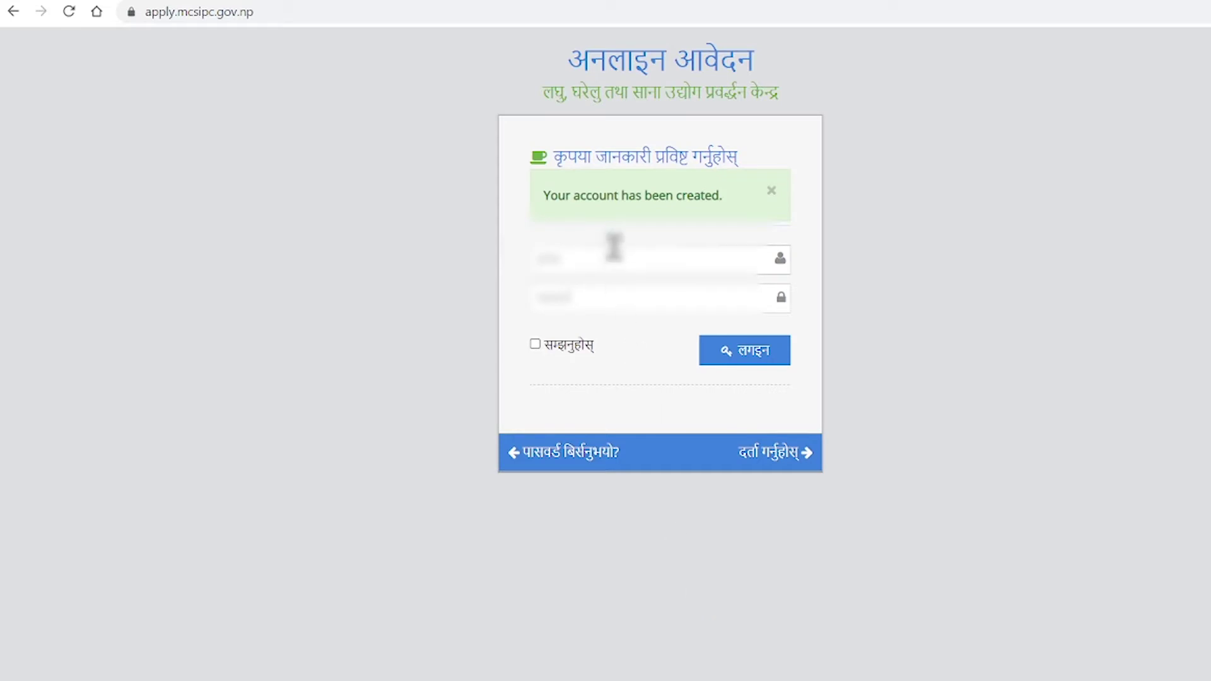
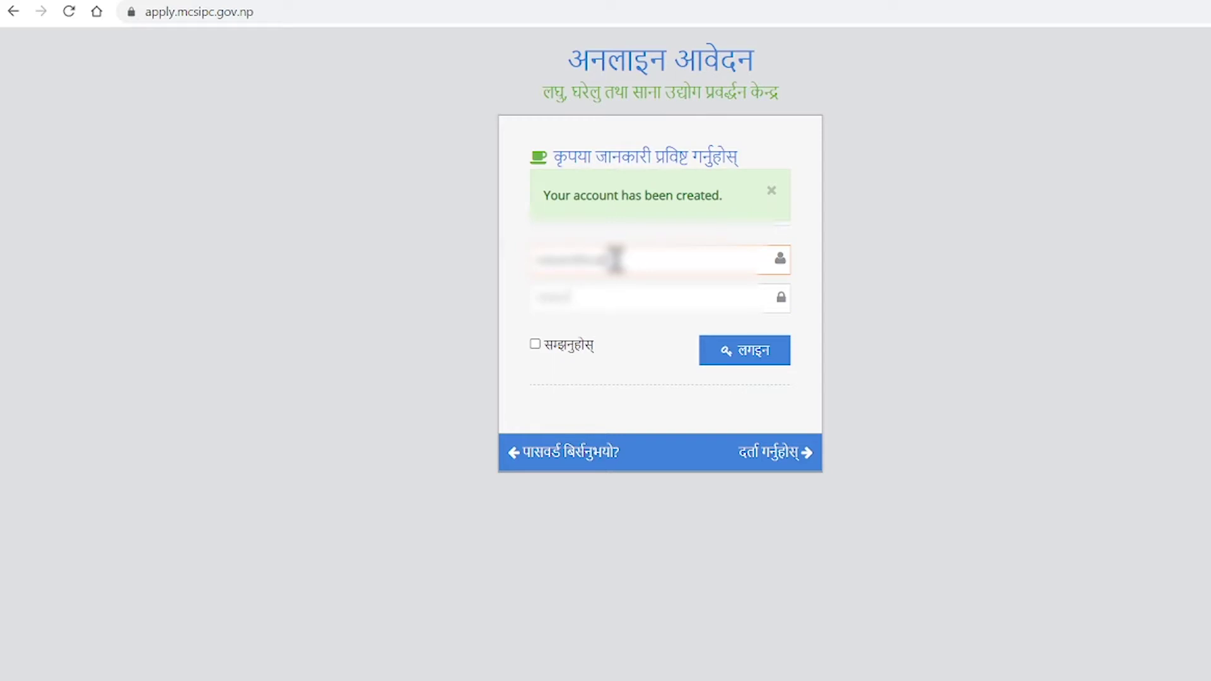
Log in with the registered e-mail address and the account password.
key("Tab")
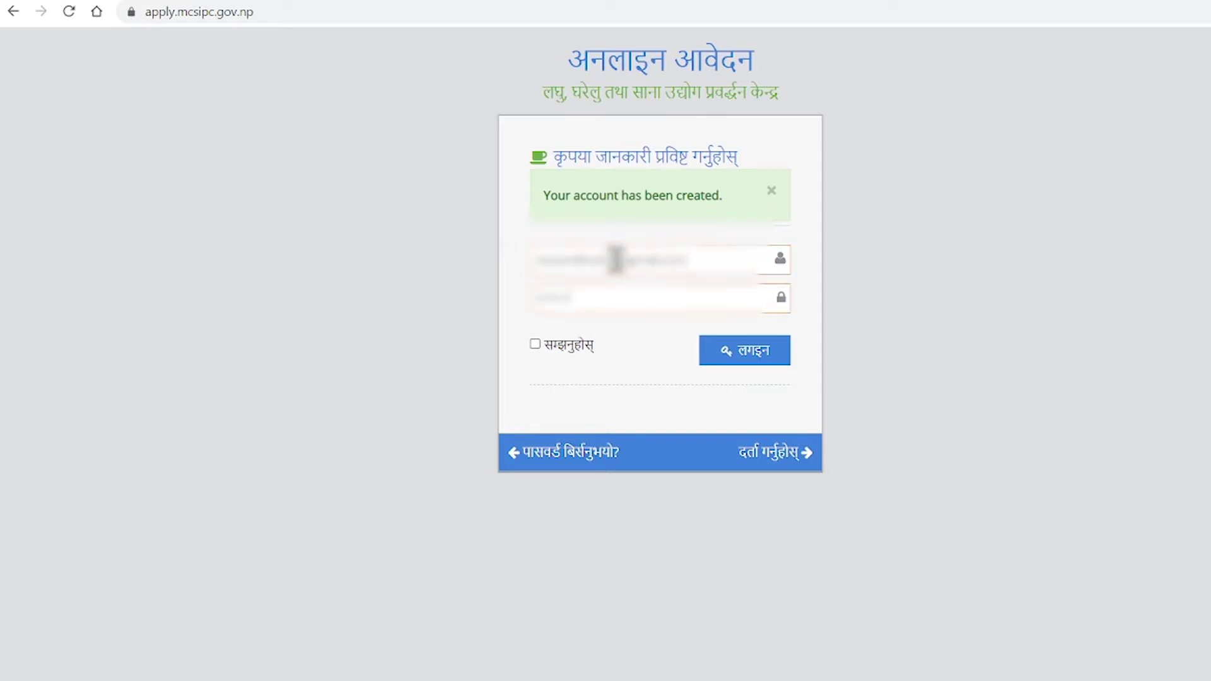
type("•••••••")
key("BackSpace")
key("BackSpace")
key("BackSpace")
key("BackSpace")
key("BackSpace")
key("BackSpace")
key("BackSpace")
type("••••••••")
left_click(755, 355)
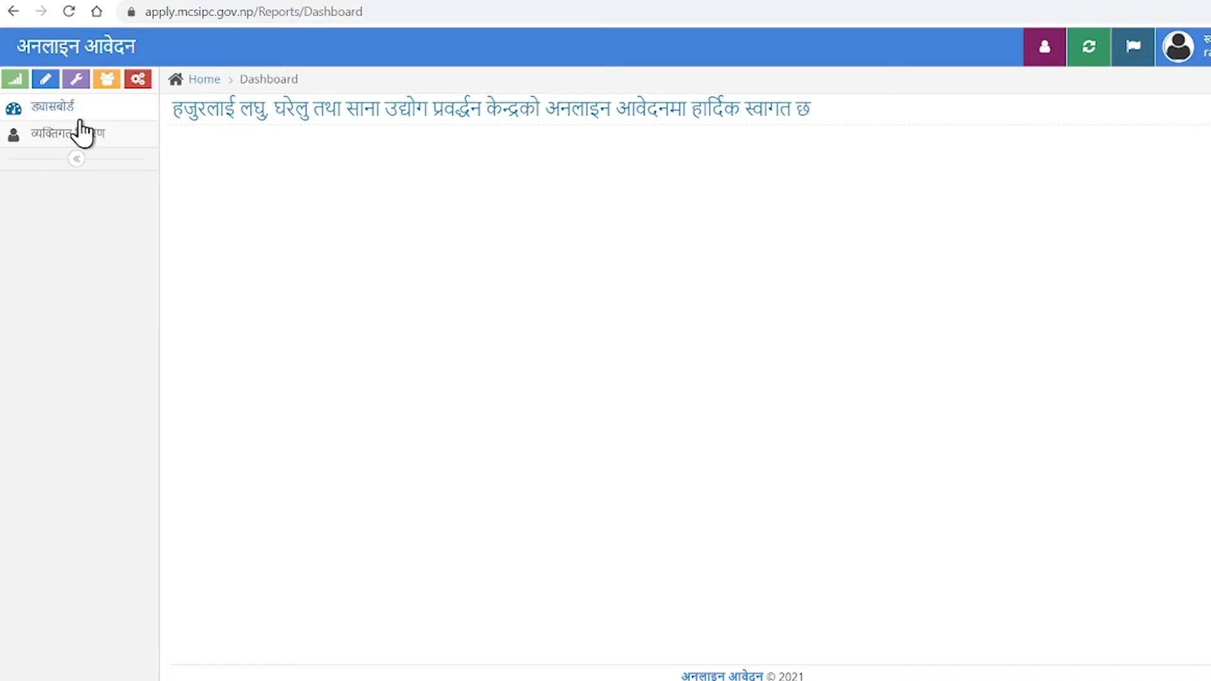
Open व्यक्तिगत विवरण and type the applicant's name in Nepali script using Nepali input.
left_click(81, 139)
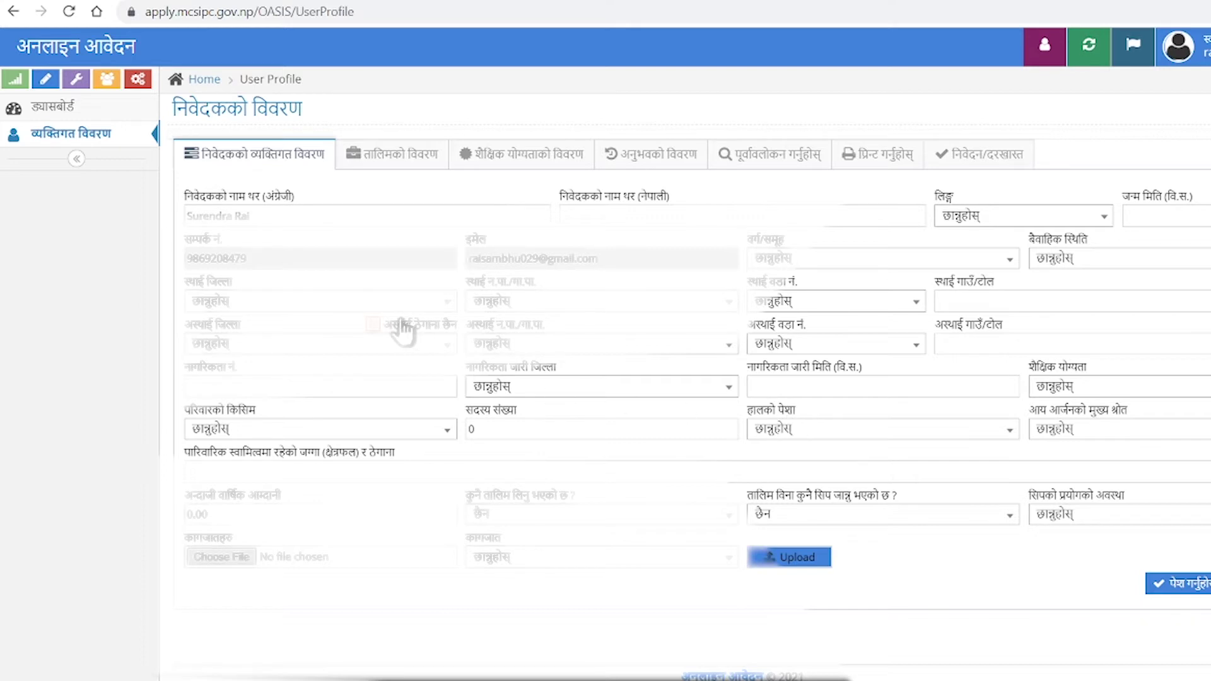
left_click(758, 222)
type(":/)ब")
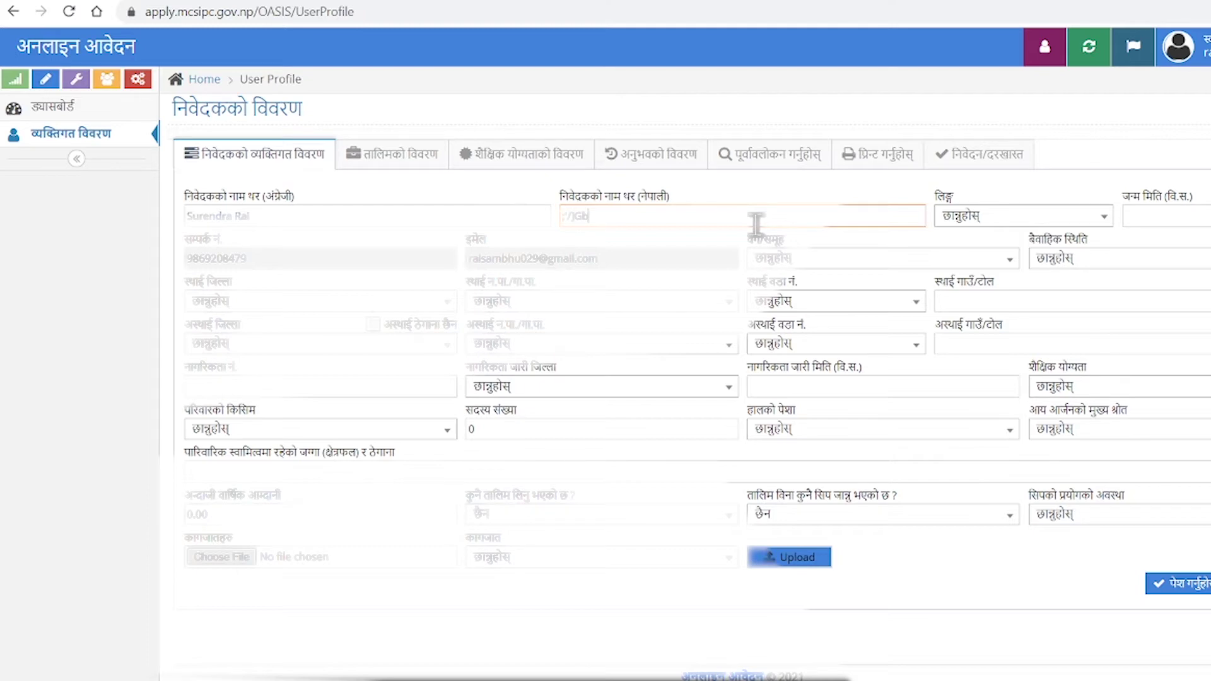
key("ctrl+a")
key("BackSpace")
key("super+space")
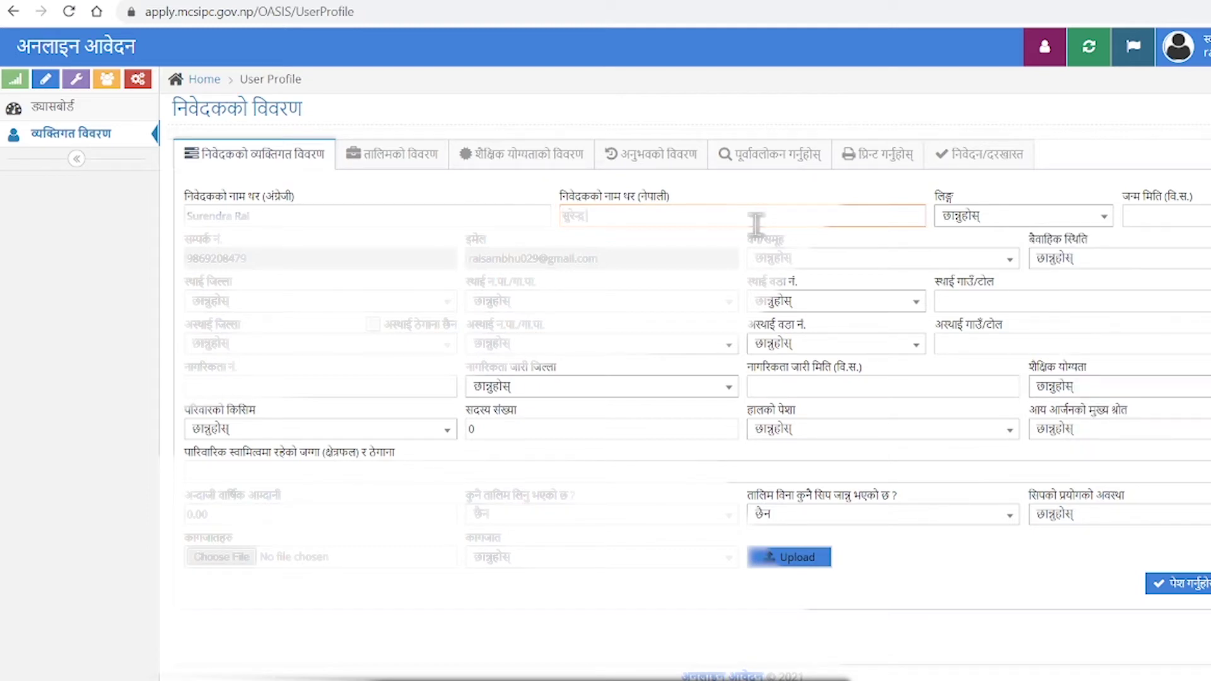
type("raai")
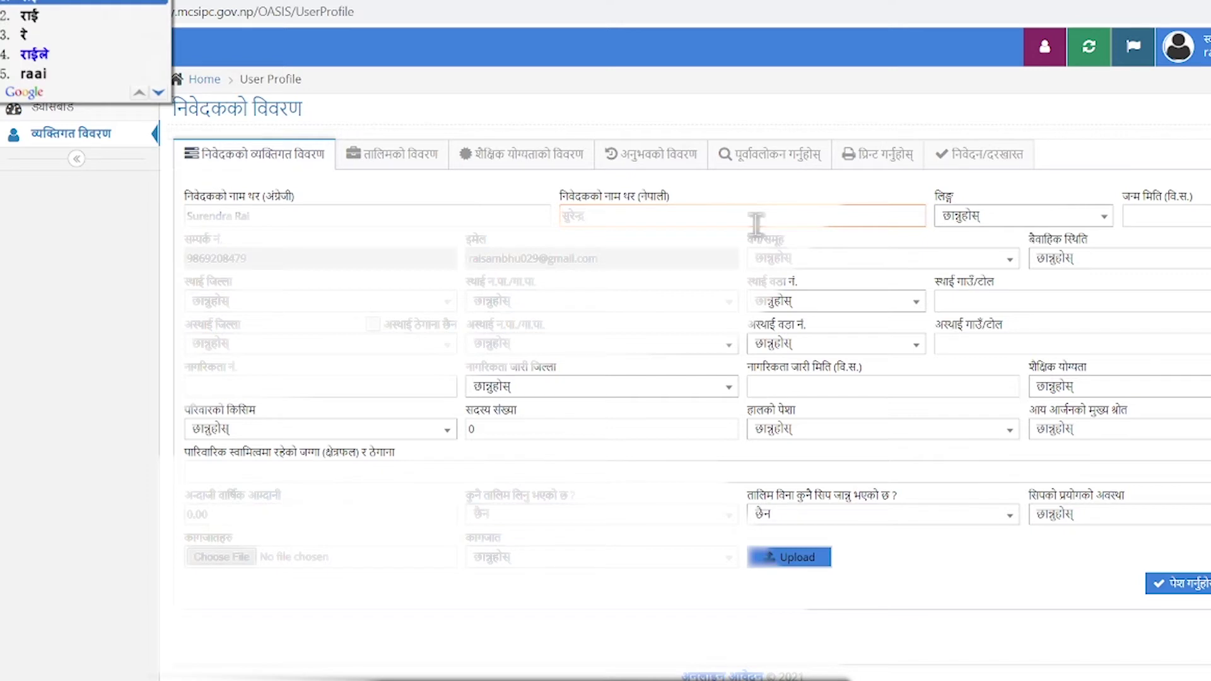
key("space")
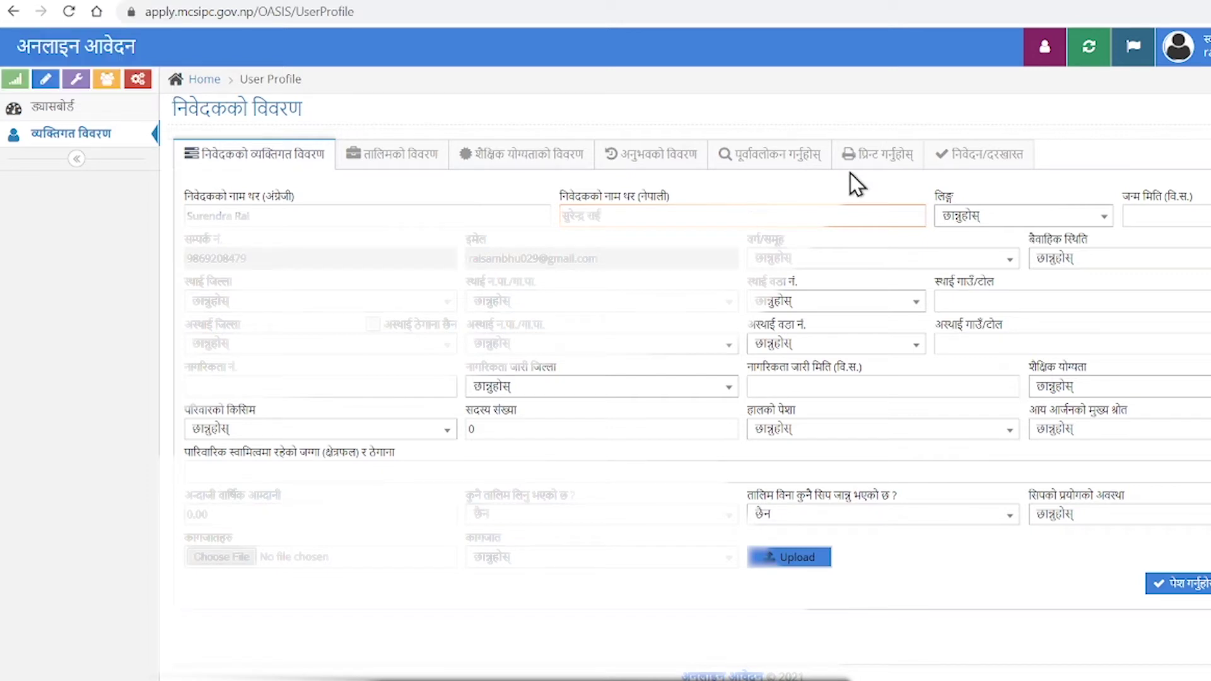
key("super+space")
left_click(982, 218)
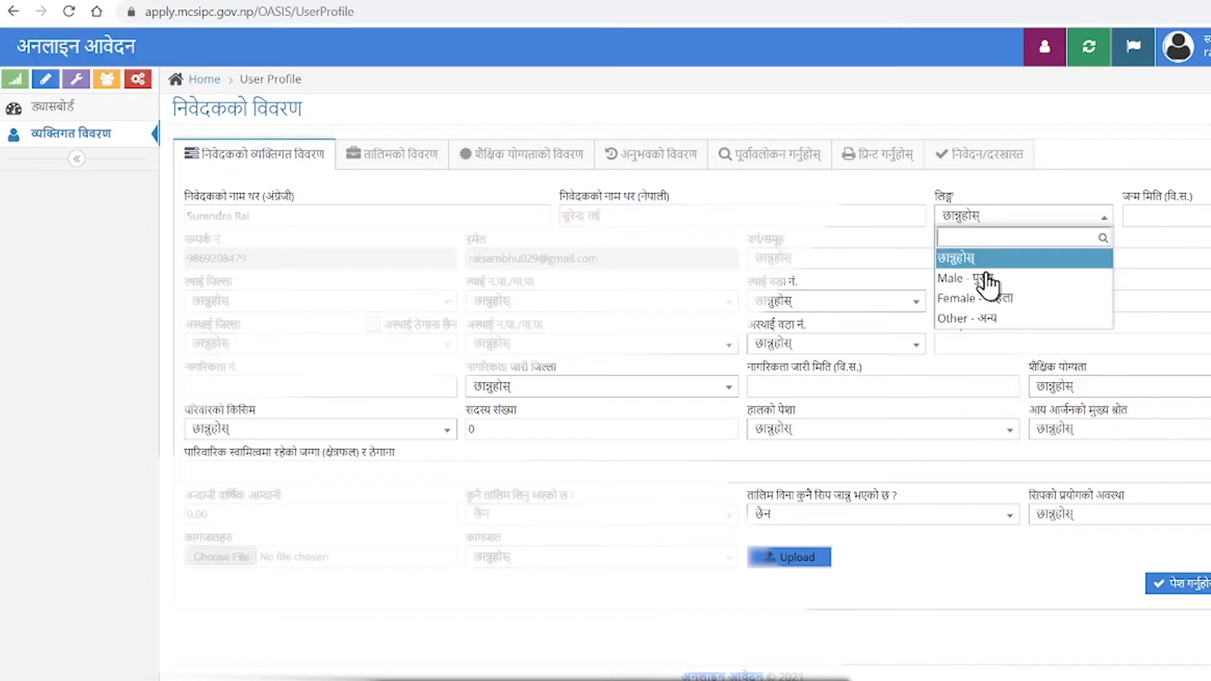
Set gender to Male and date of birth to 2050-10-24.
left_click(1002, 278)
left_click(1179, 216)
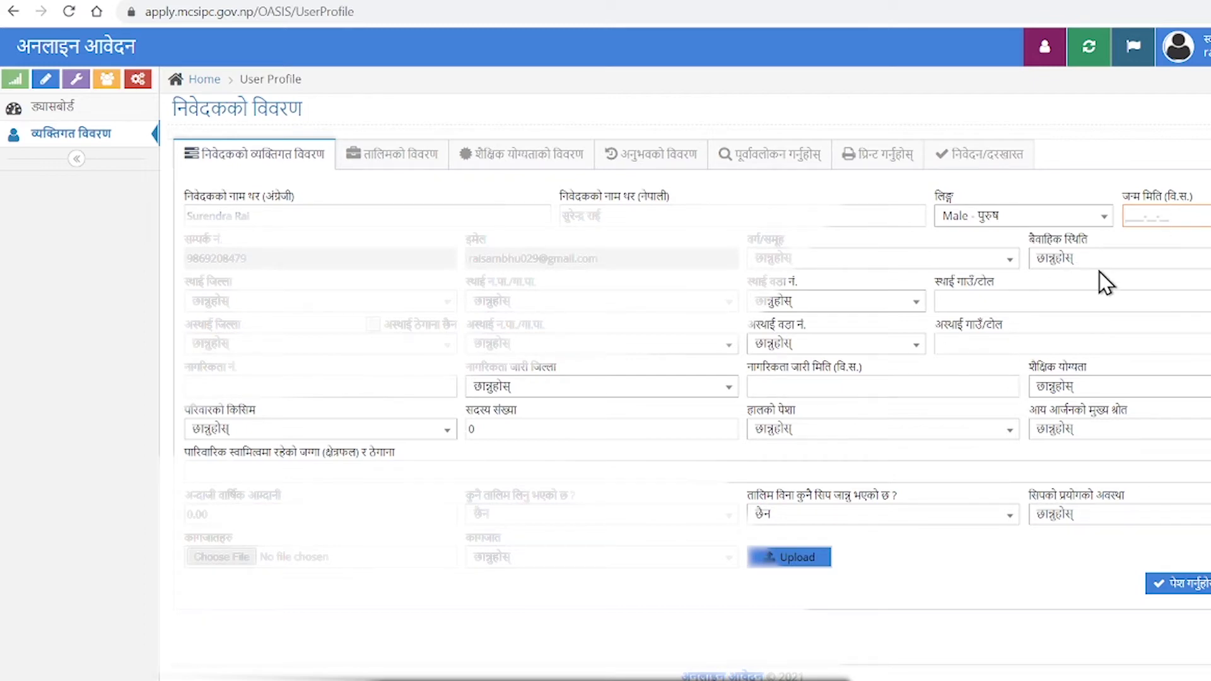
type("2050-10-24")
Choose 'Tribal tribes' as the group and 'Single - अविवाहित' as marital status.
left_click(866, 260)
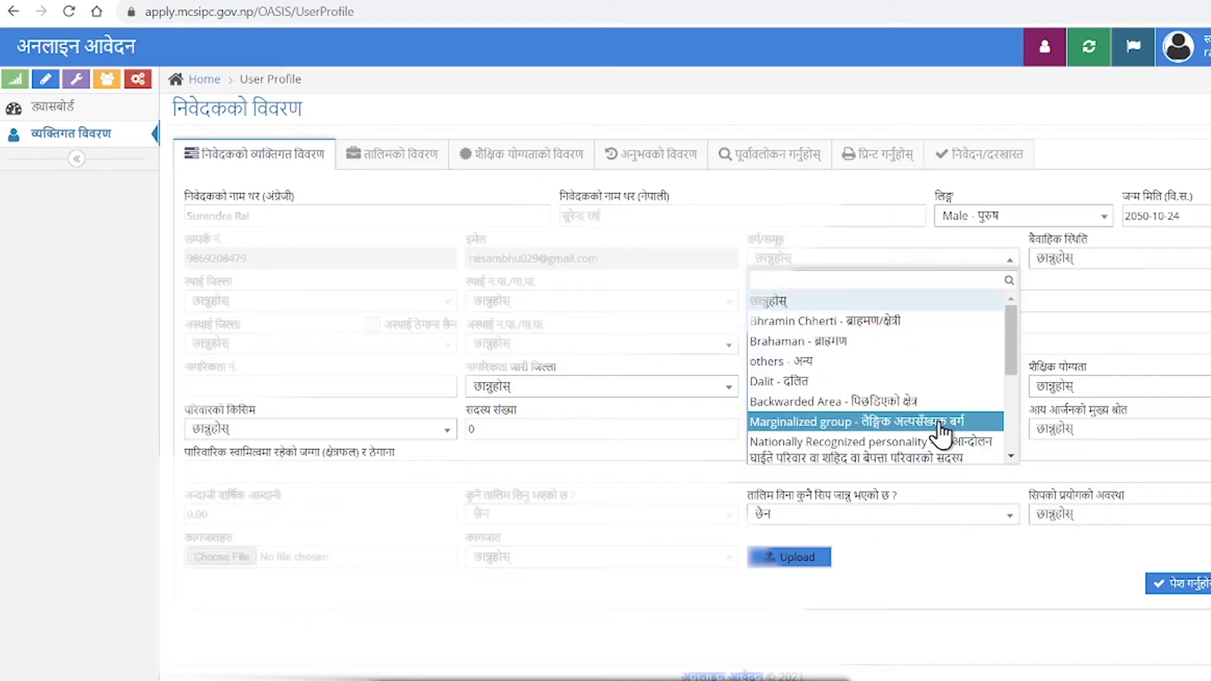
scroll(932, 362, "down", 3)
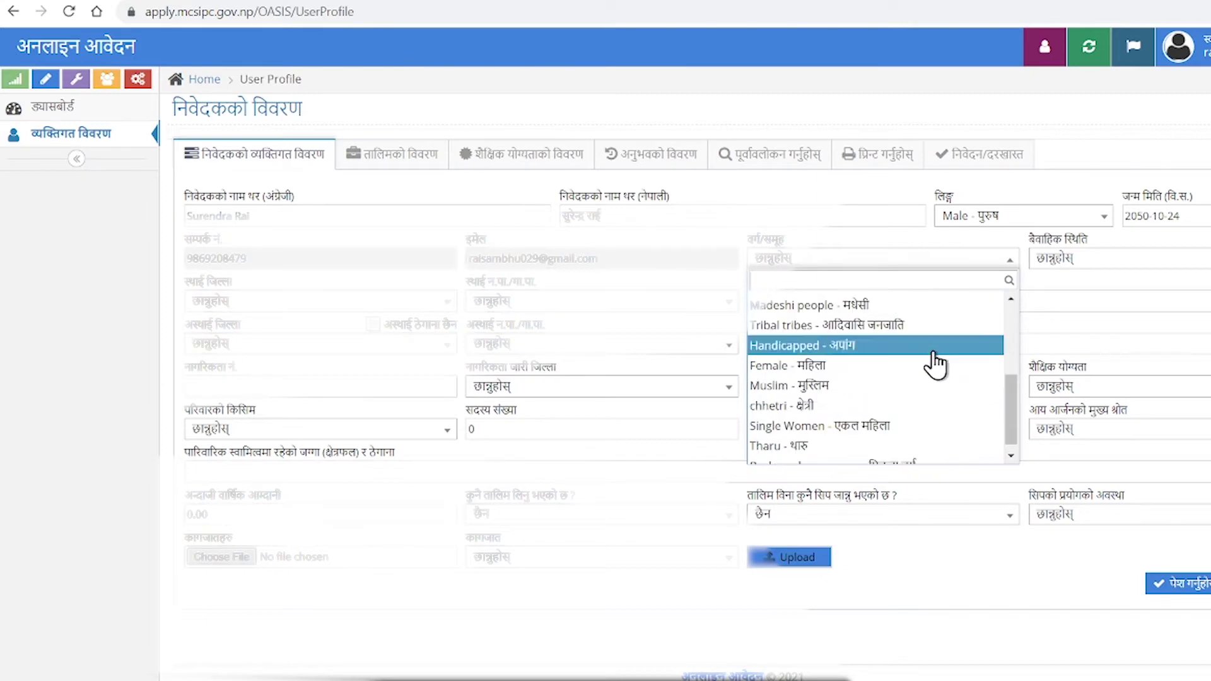
left_click(938, 327)
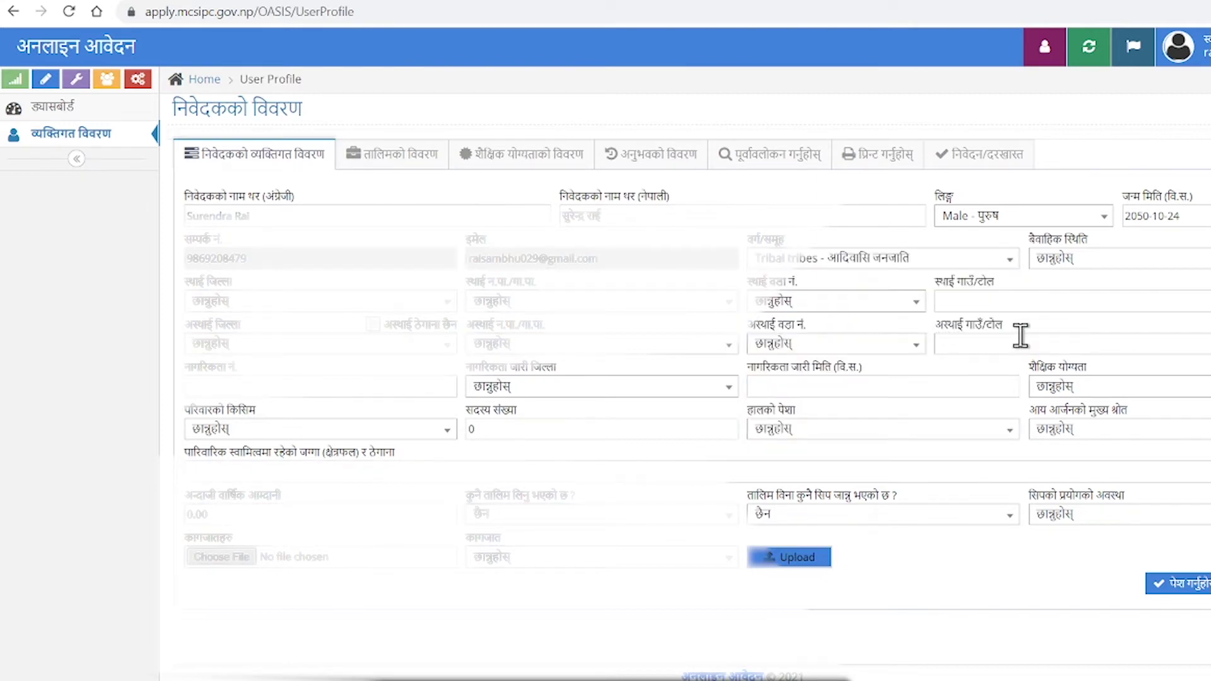
left_click(1167, 270)
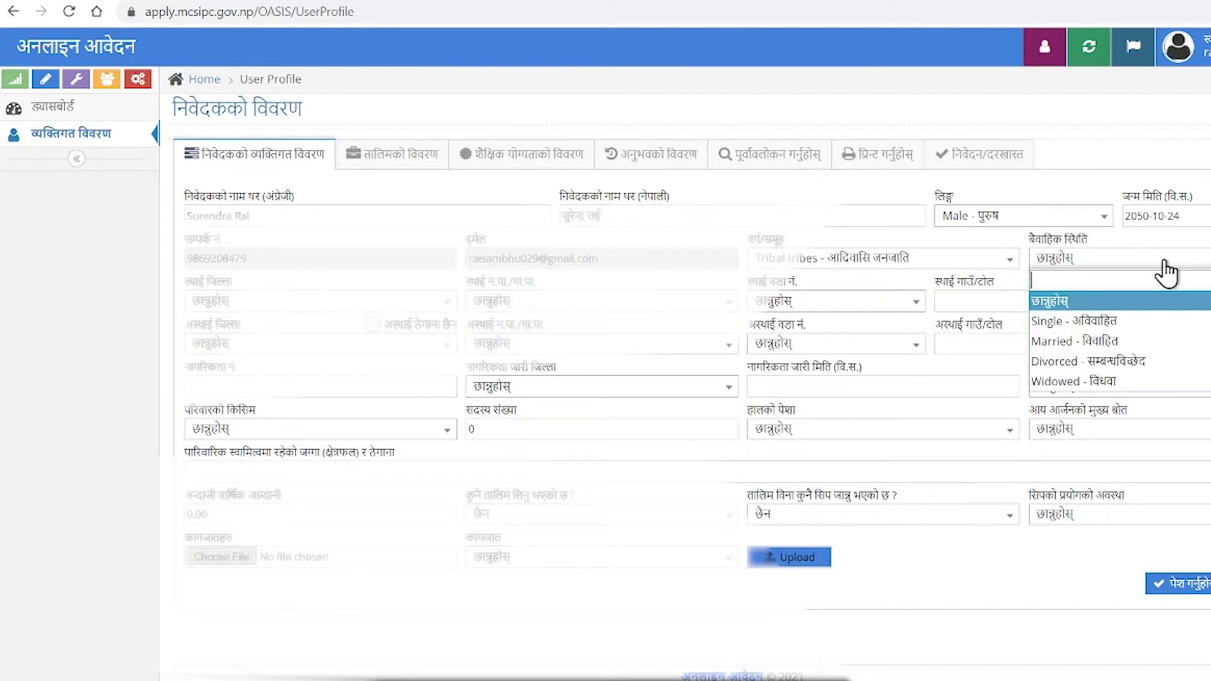
left_click(1144, 328)
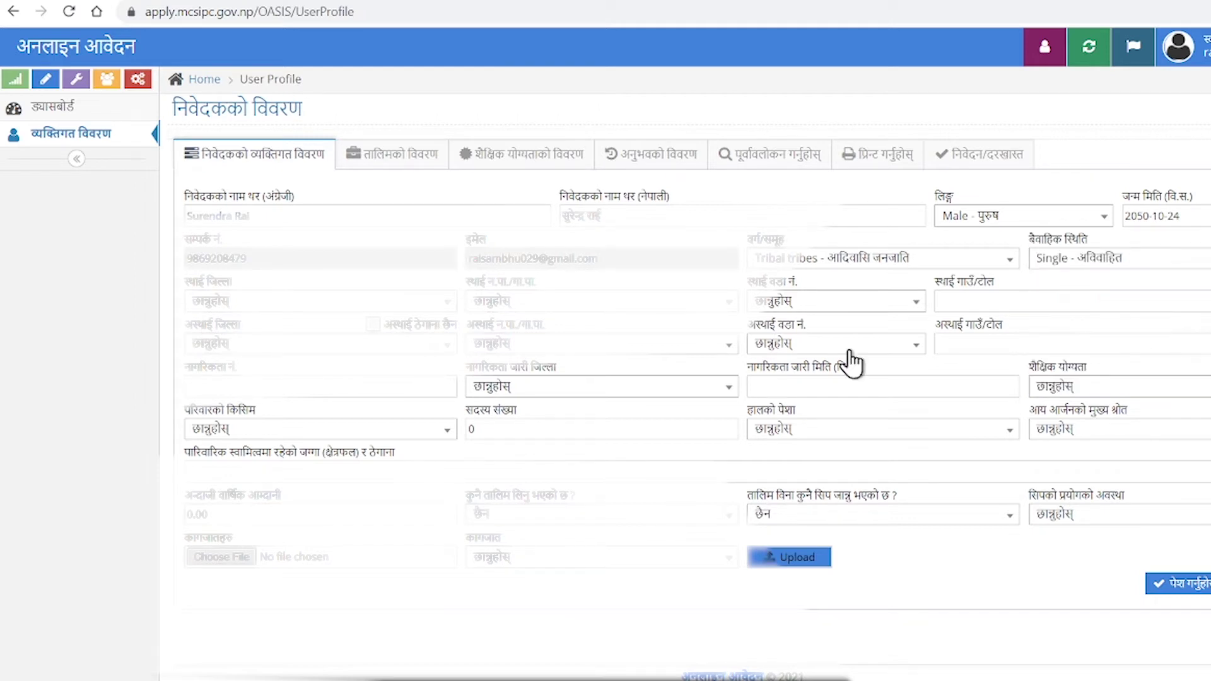
left_click(356, 303)
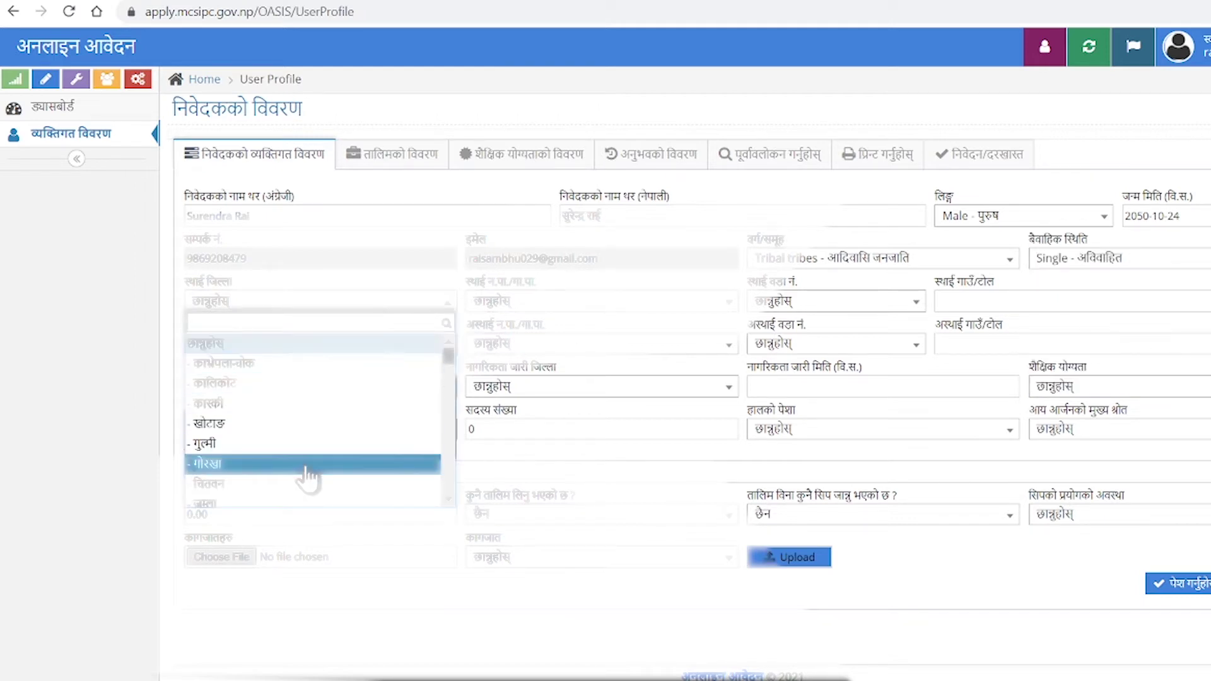
Pick the permanent district, rural municipality and ward number from their dropdowns.
scroll(306, 475, "down", 3)
scroll(308, 477, "down", 2)
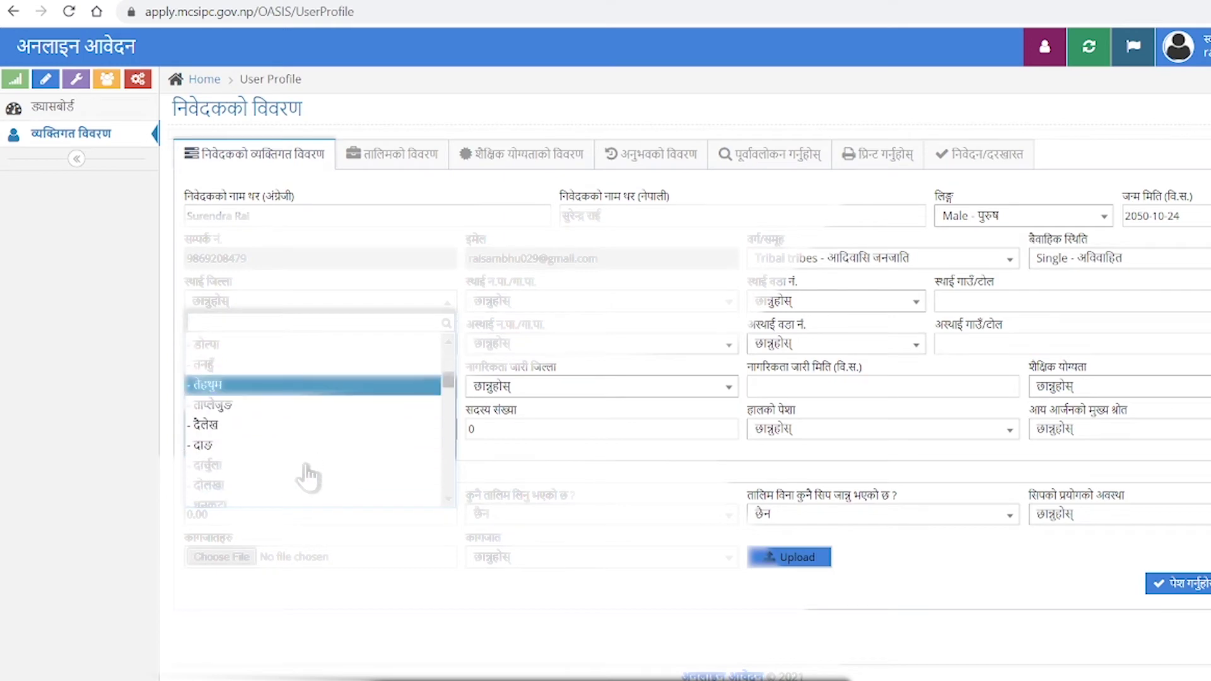
scroll(308, 478, "up", 4)
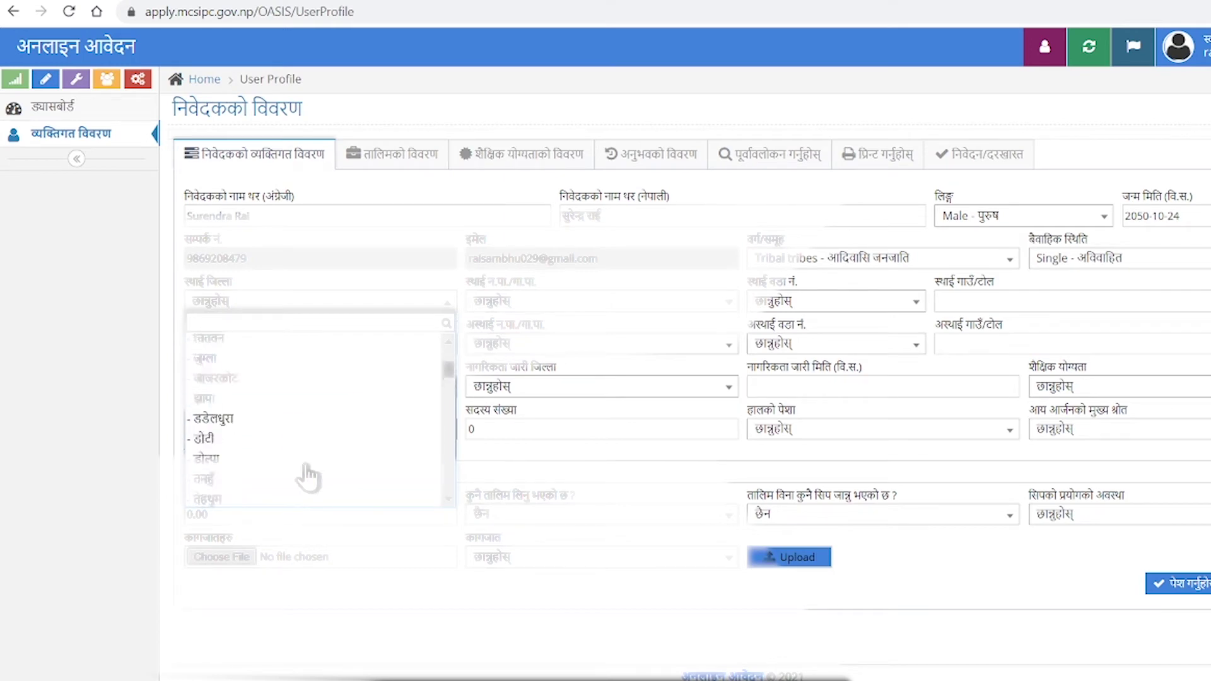
scroll(306, 477, "up", 3)
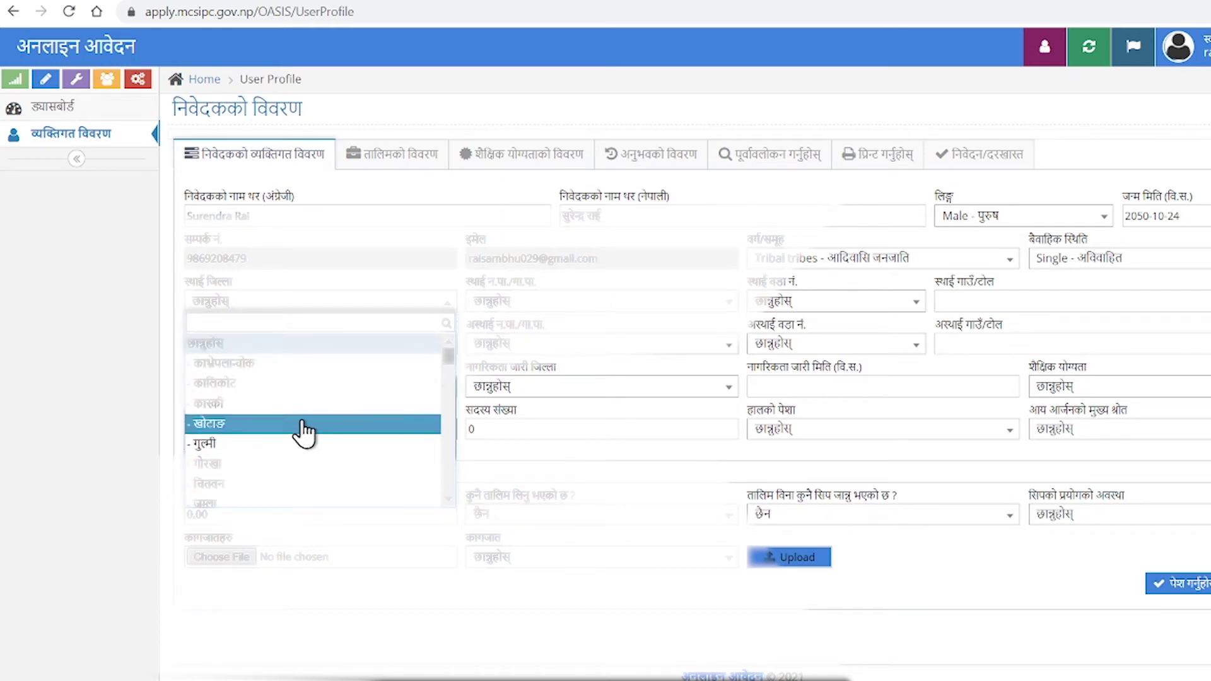
scroll(297, 475, "down", 7)
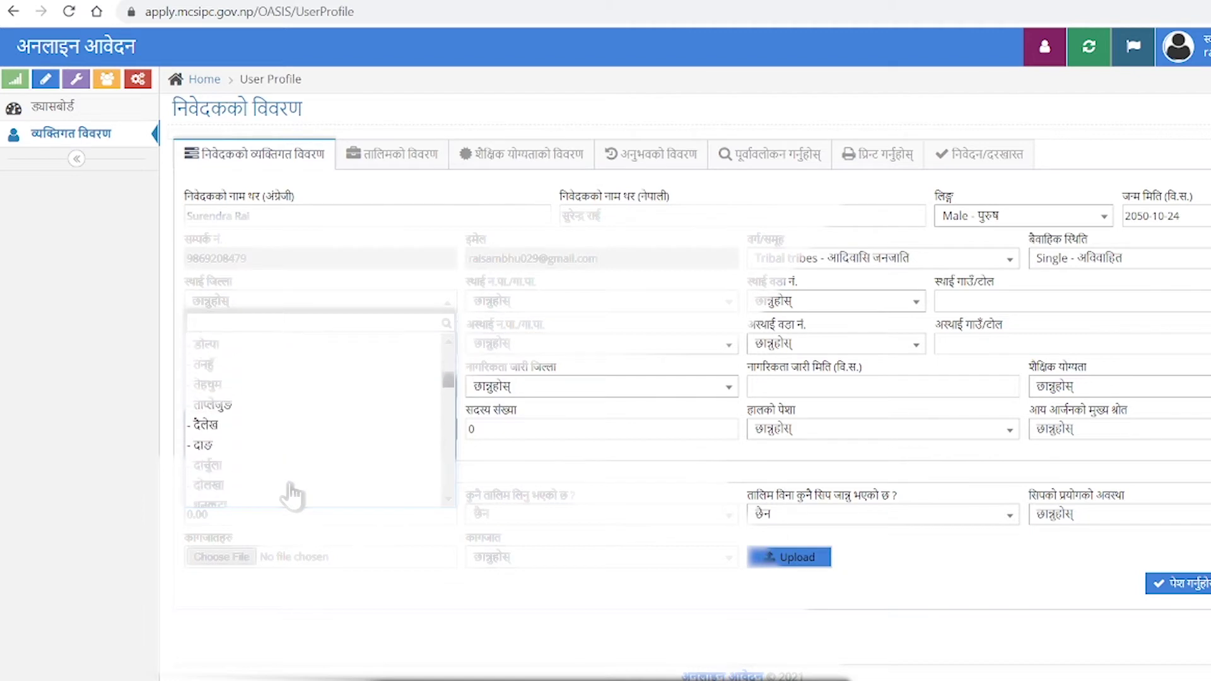
scroll(292, 489, "down", 8)
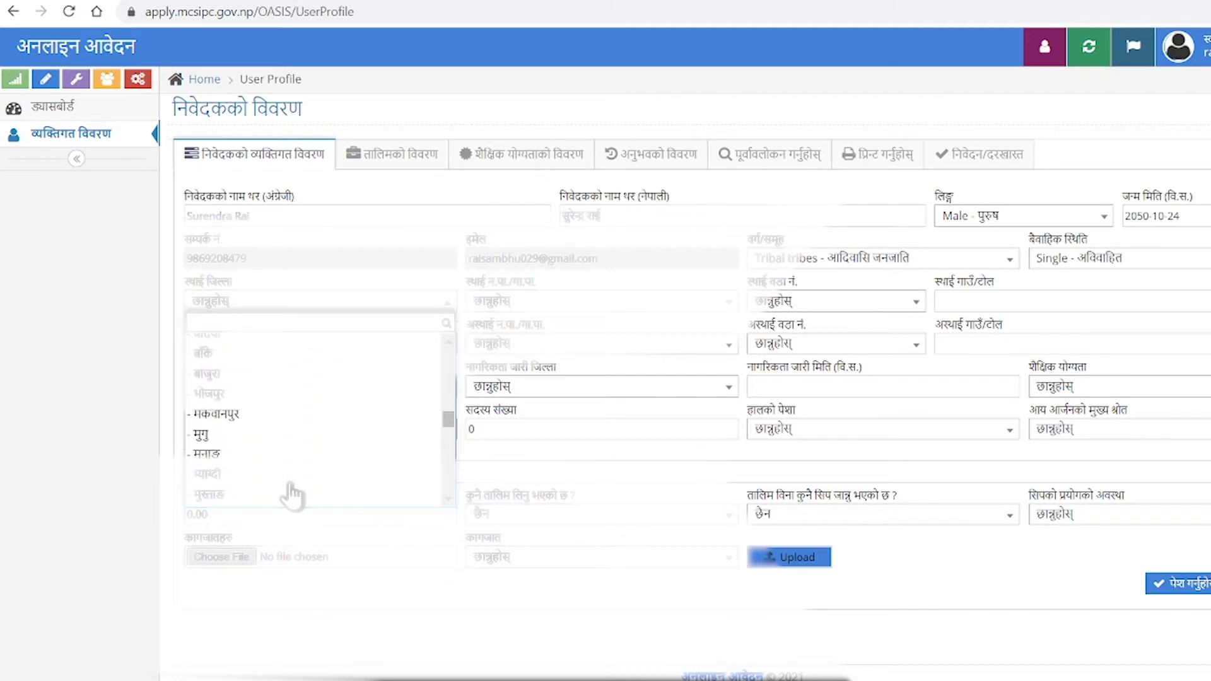
scroll(291, 489, "up", 5)
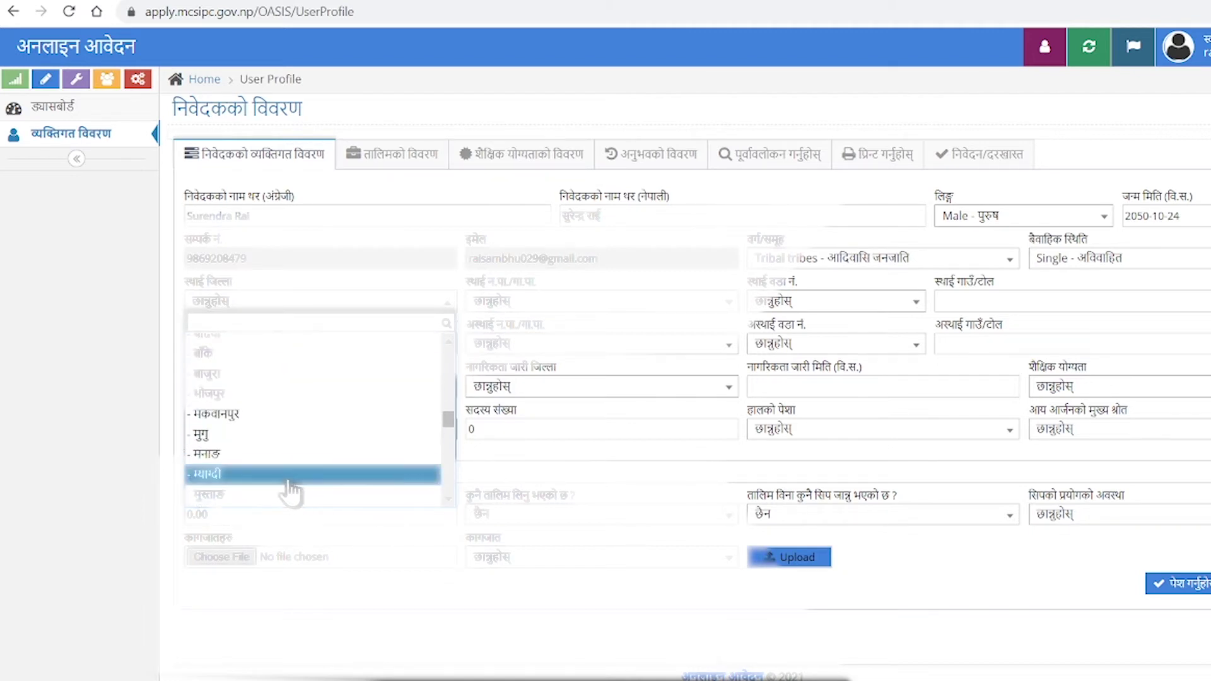
left_click(271, 400)
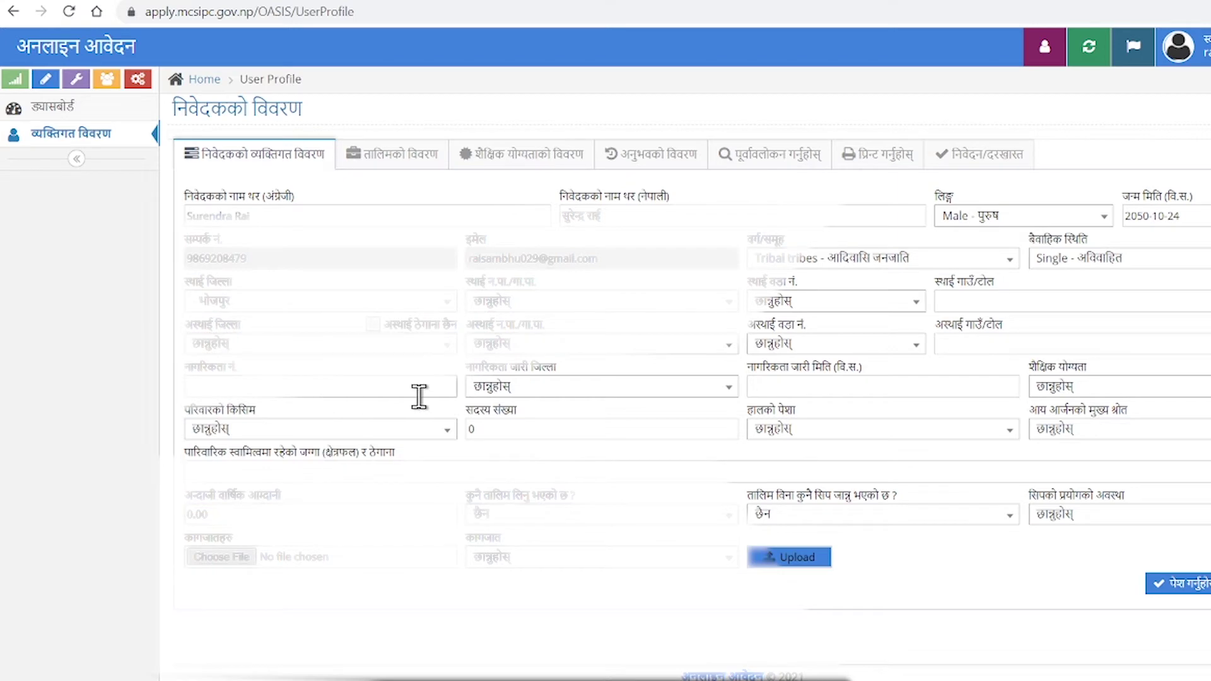
left_click(627, 303)
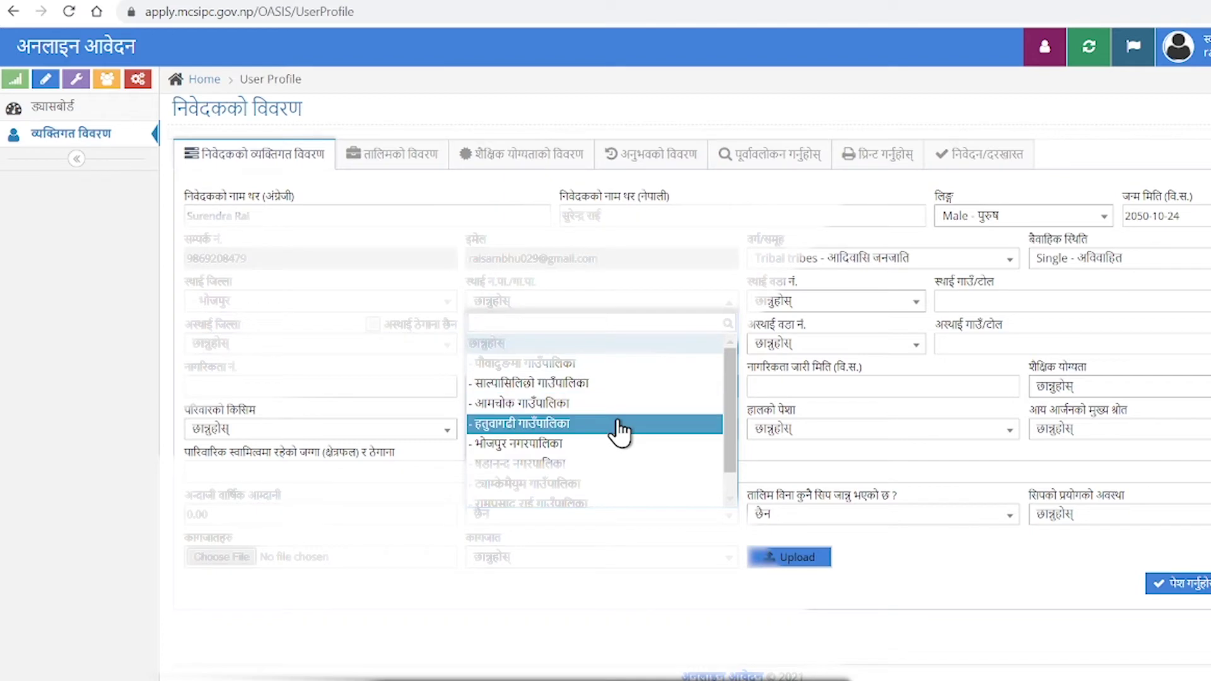
scroll(576, 459, "down", 2)
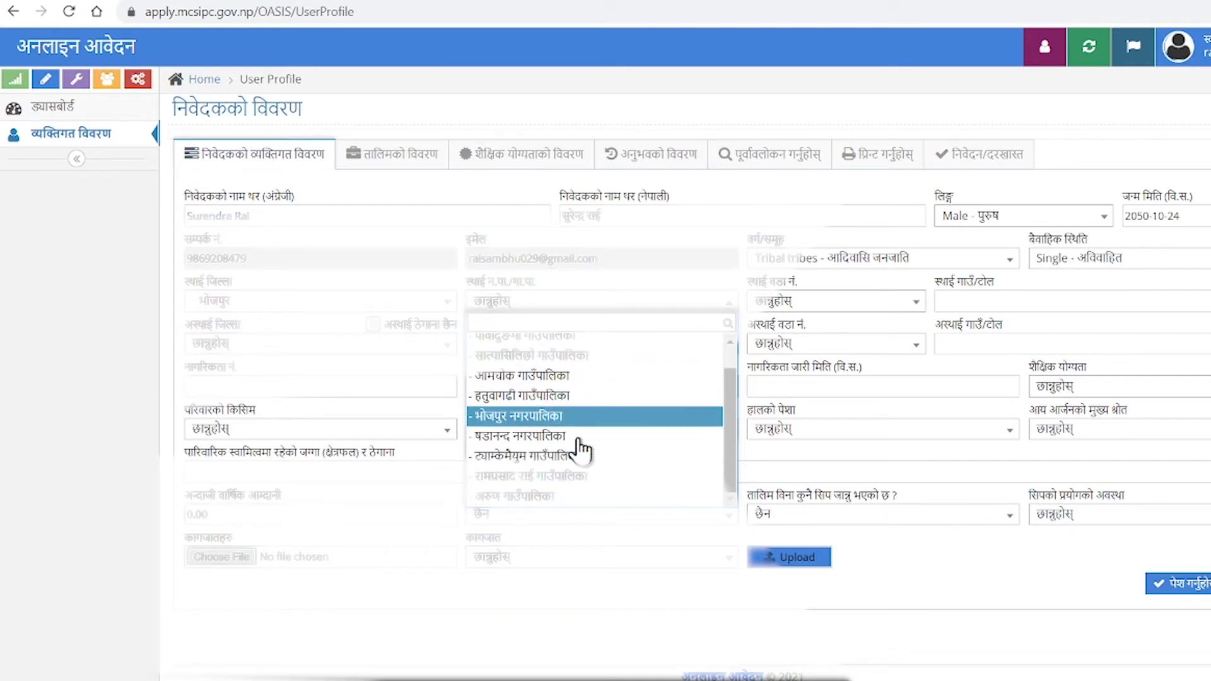
left_click(568, 482)
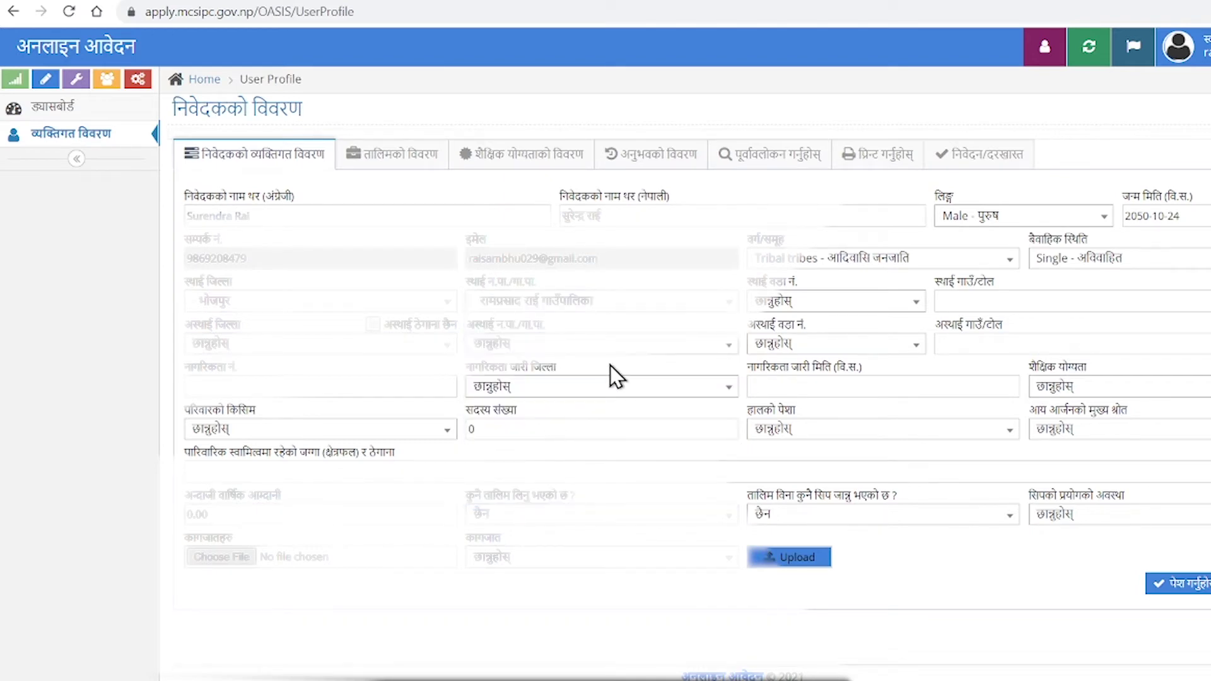
left_click(807, 310)
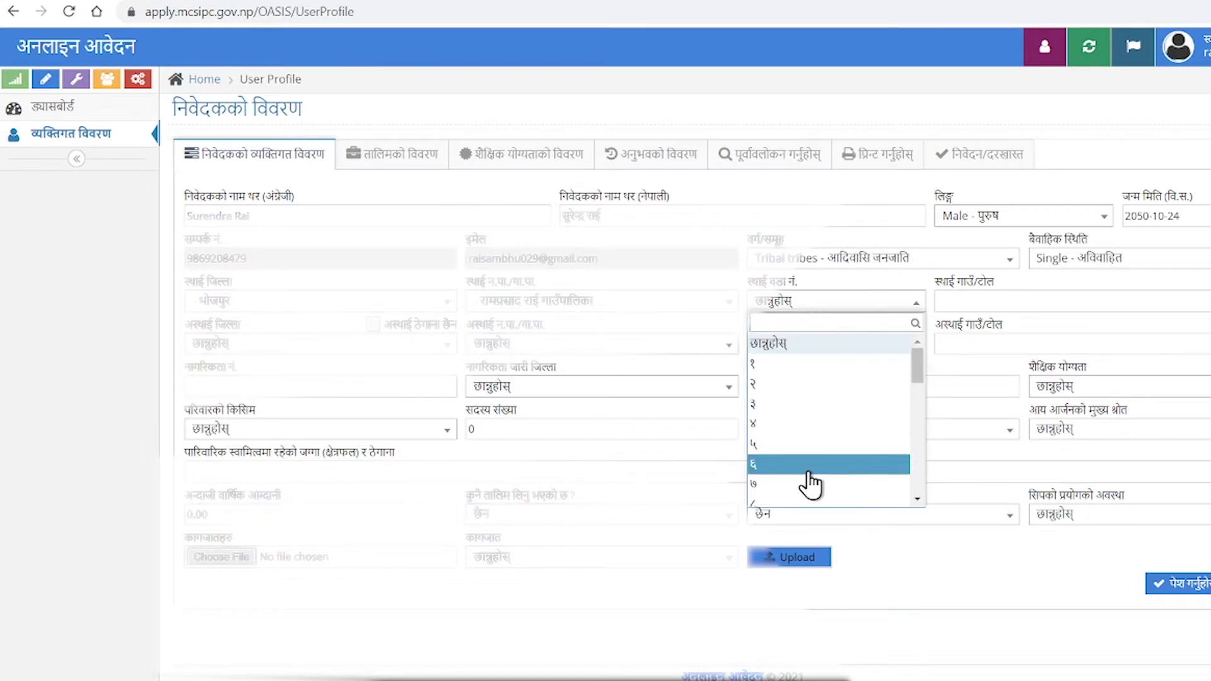
scroll(805, 483, "down", 2)
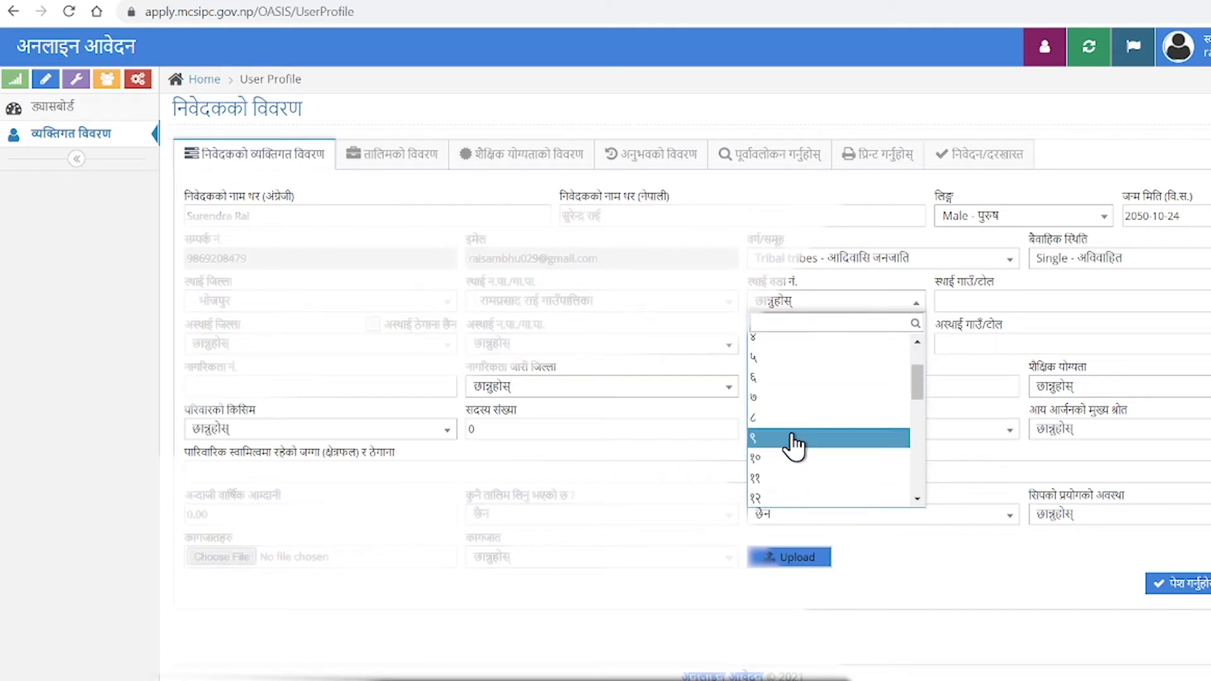
left_click(794, 418)
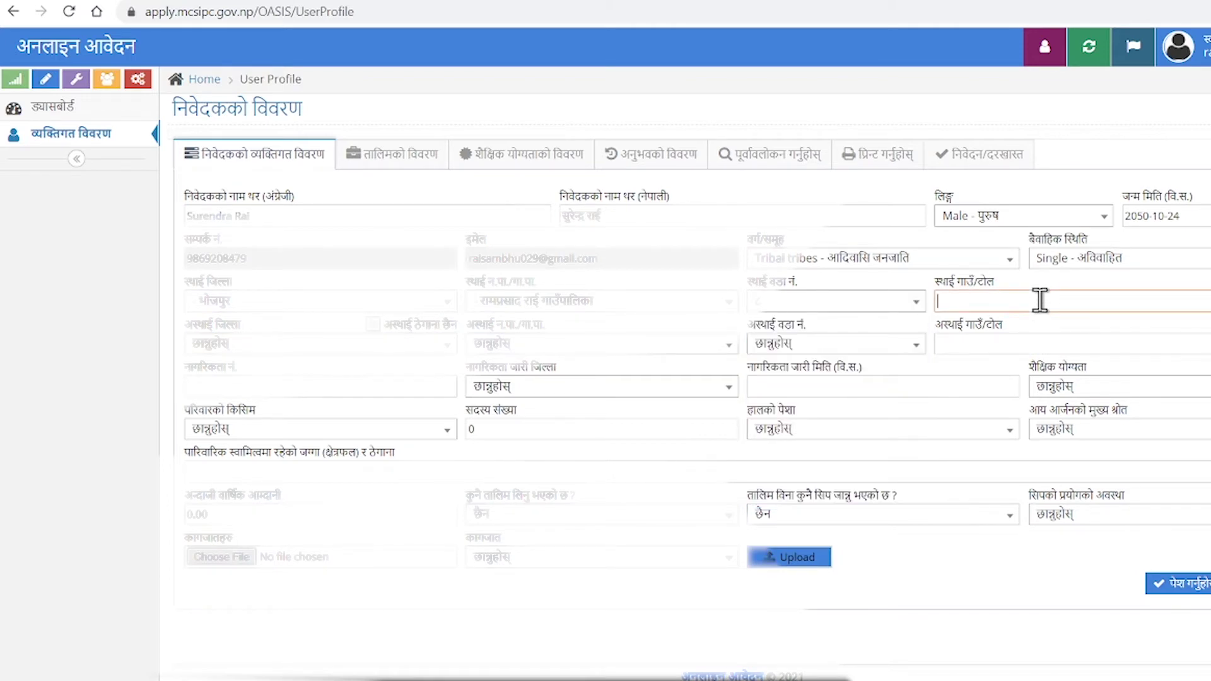
Type the village/tole name and tick अस्थाई ठेगाना छैन to reuse the permanent address.
type("Bashikhora")
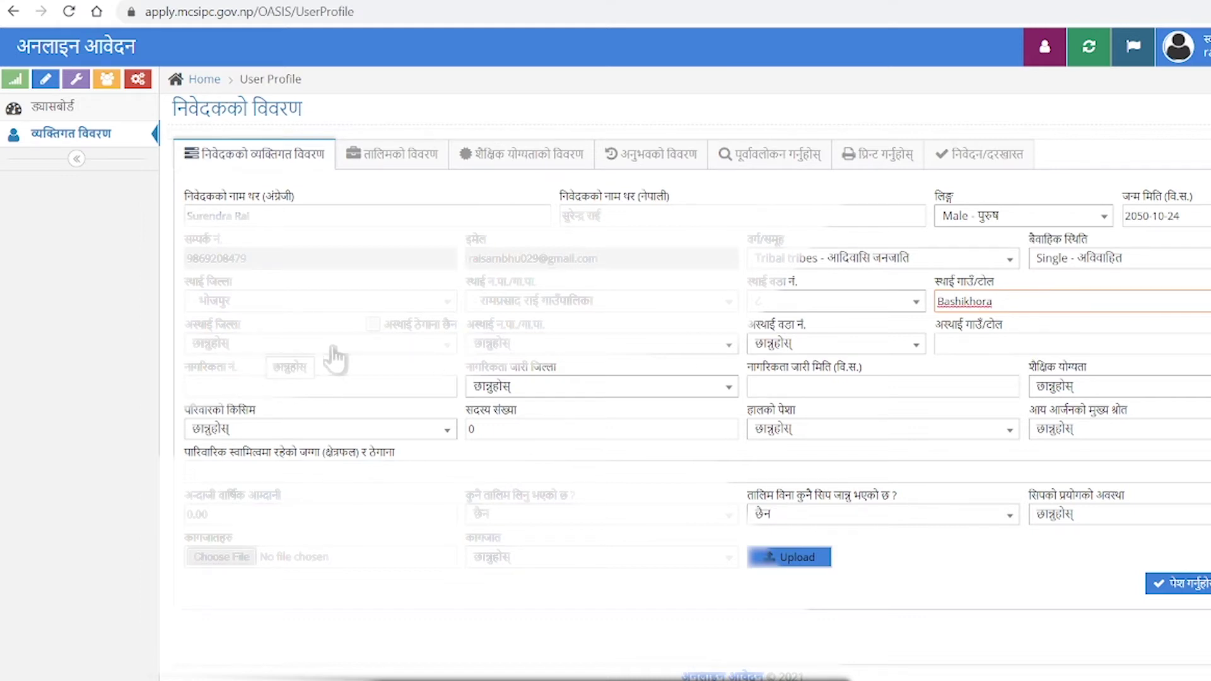
left_click(377, 325)
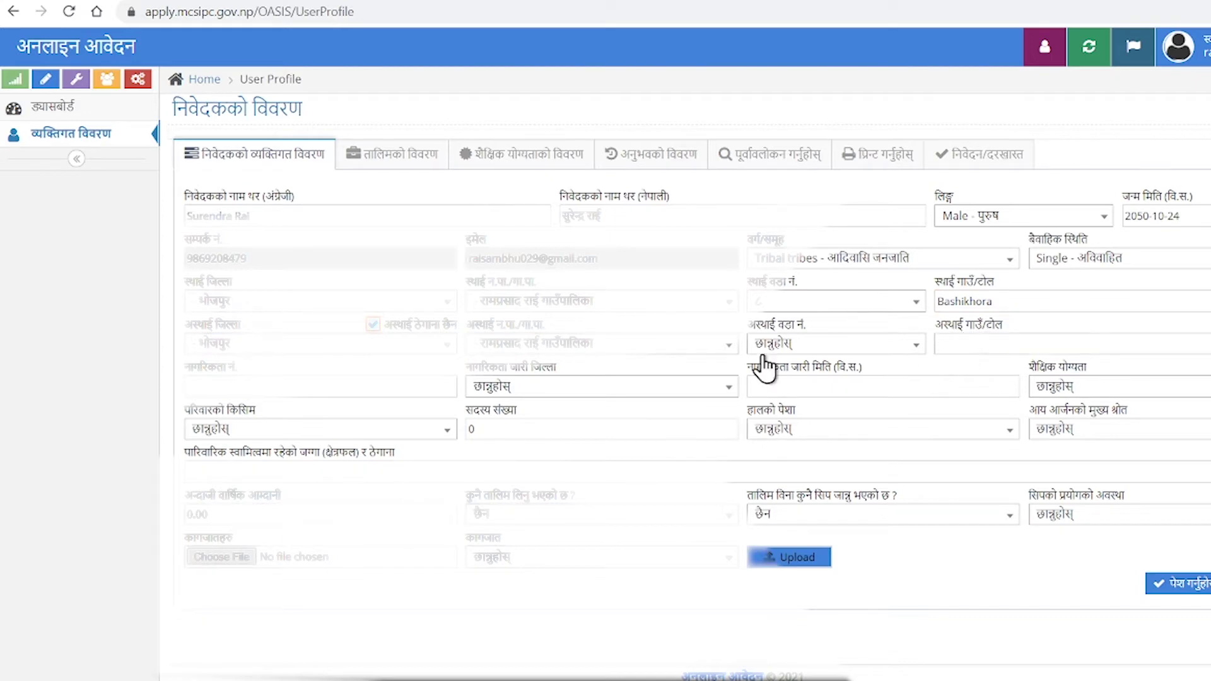
left_click(296, 395)
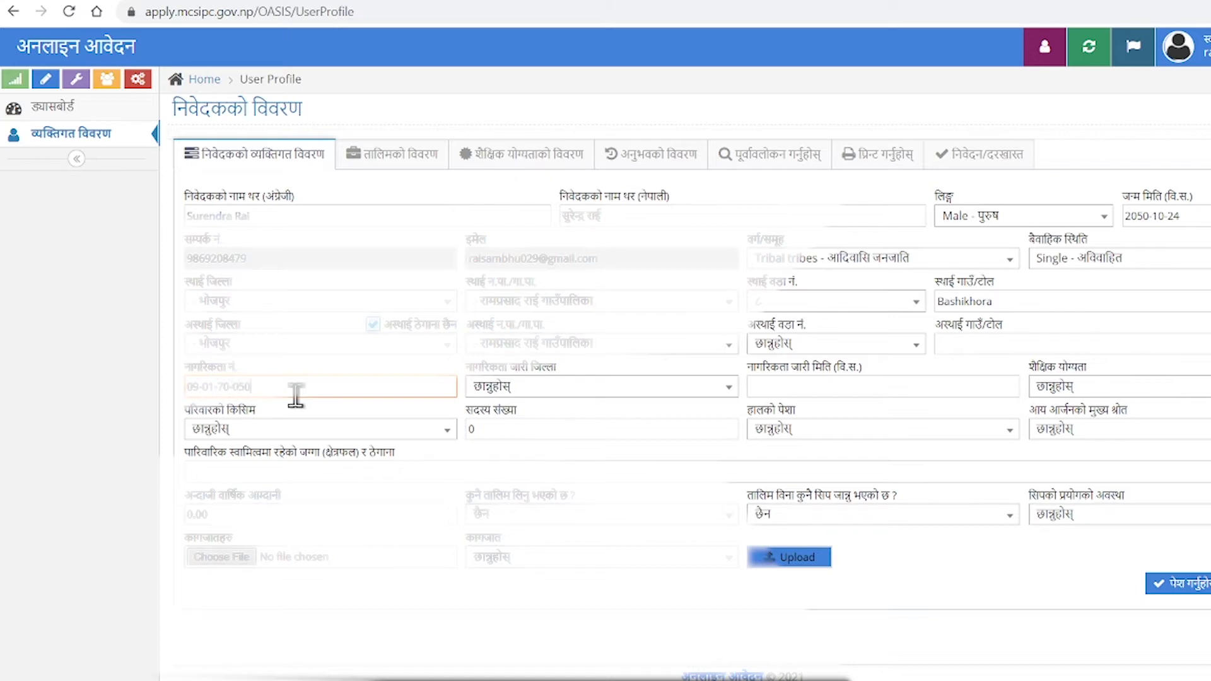
Enter the citizenship number, issuing district Bhojpur and issue date 2070-06-20.
left_click(539, 387)
scroll(533, 537, "down", 3)
scroll(532, 538, "down", 6)
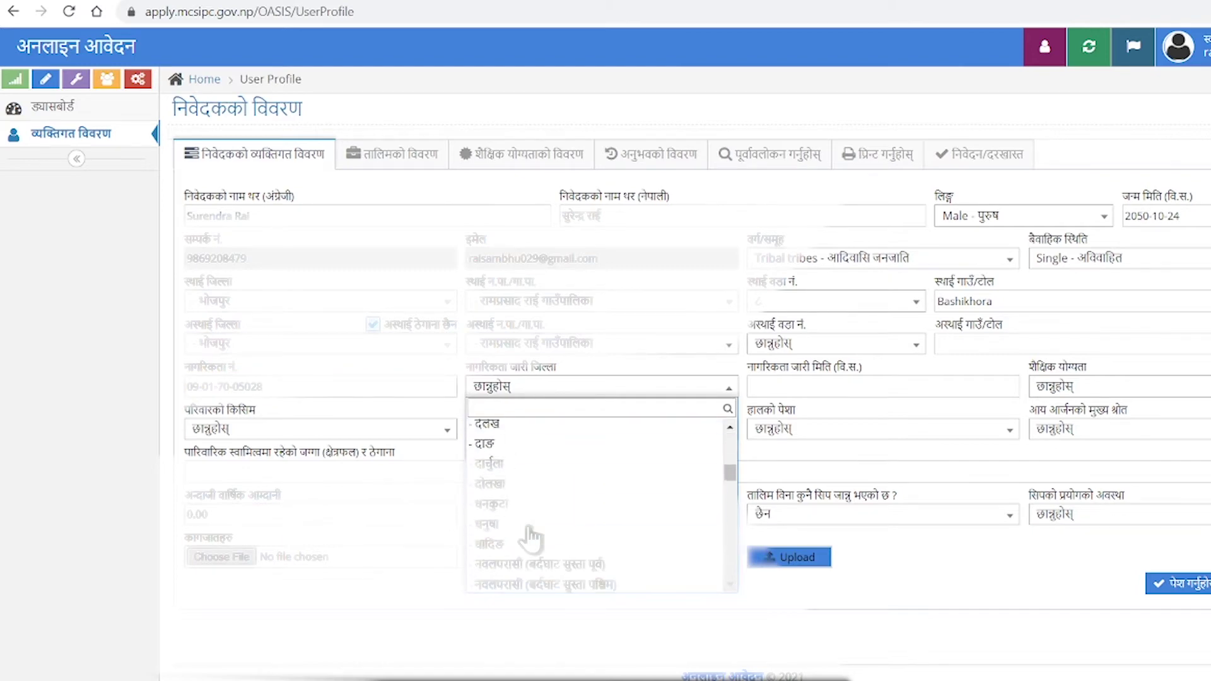
left_click(532, 479)
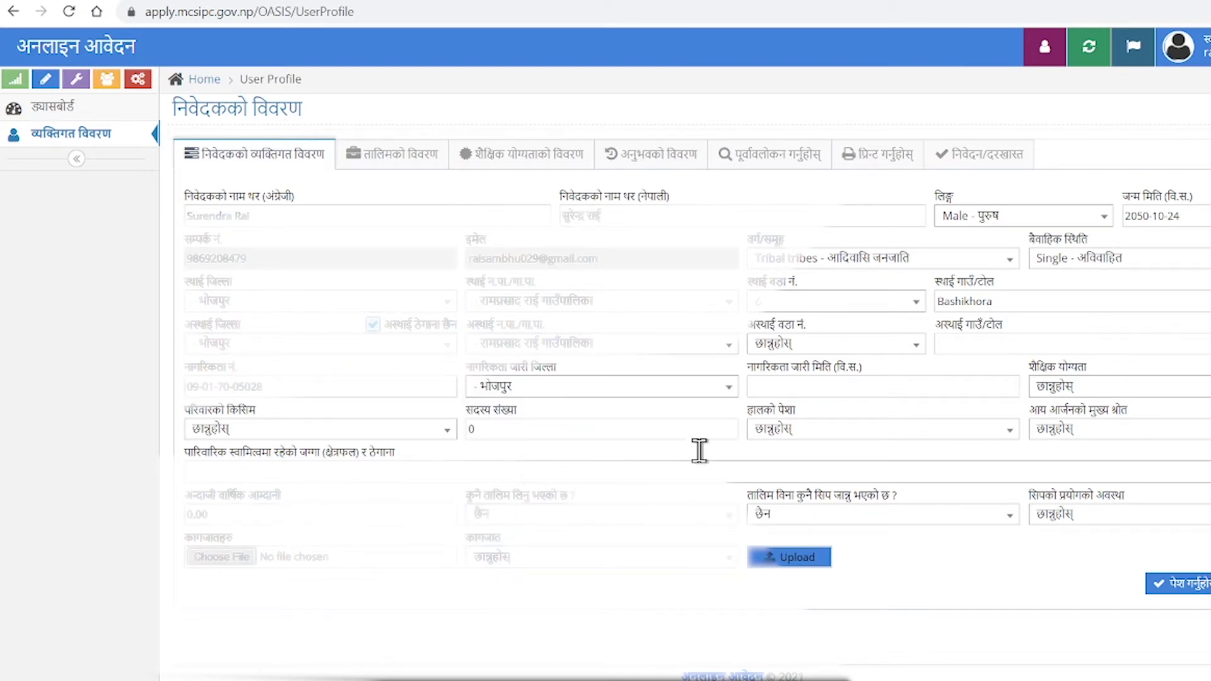
left_click(900, 383)
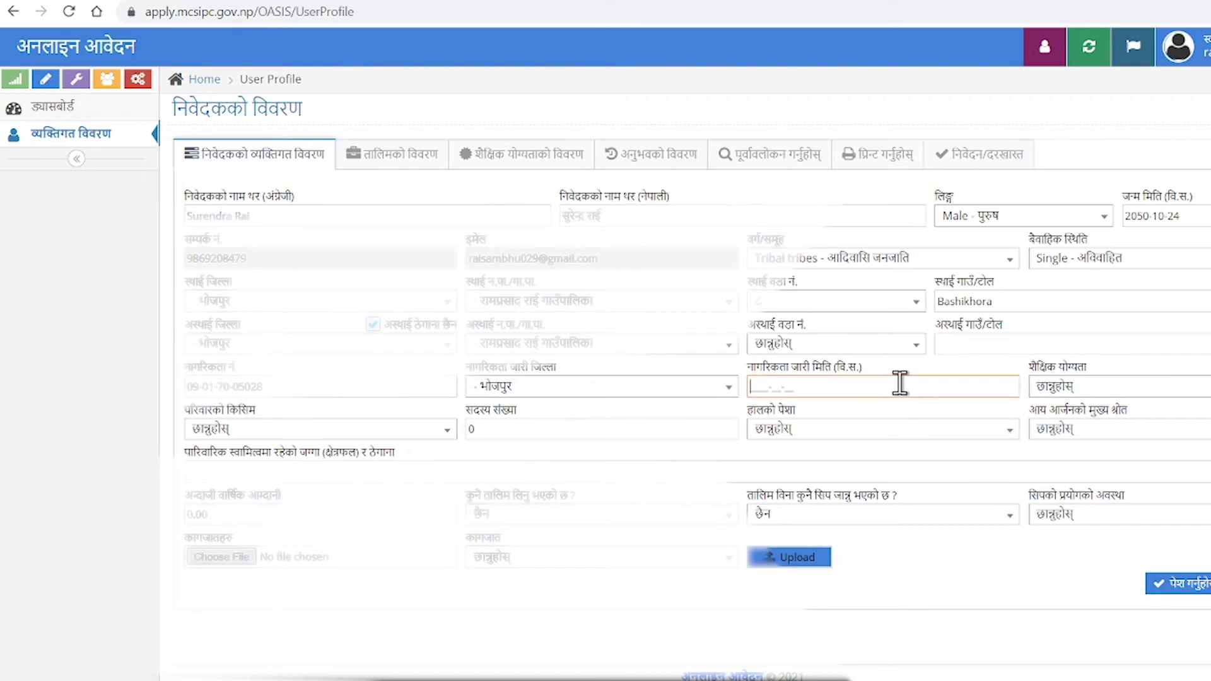
type("2070-06-20")
left_click(1087, 395)
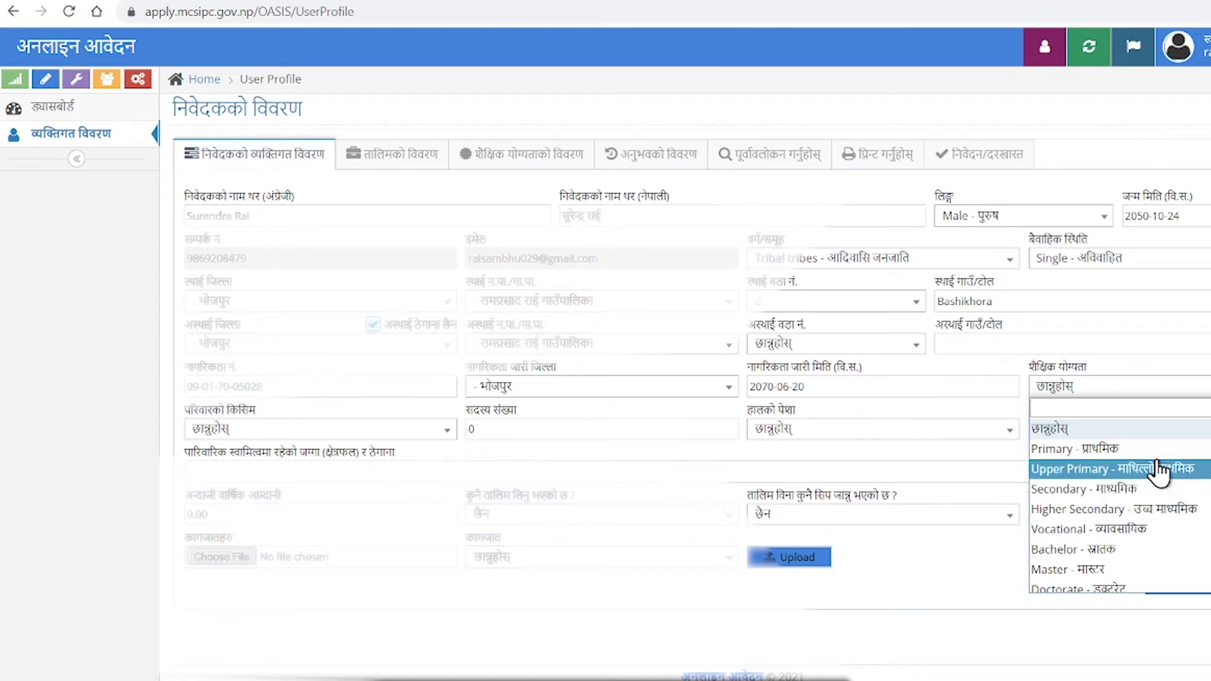
Set education to Upper Primary and family type to Joint with 7 household members.
left_click(1085, 468)
left_click(335, 436)
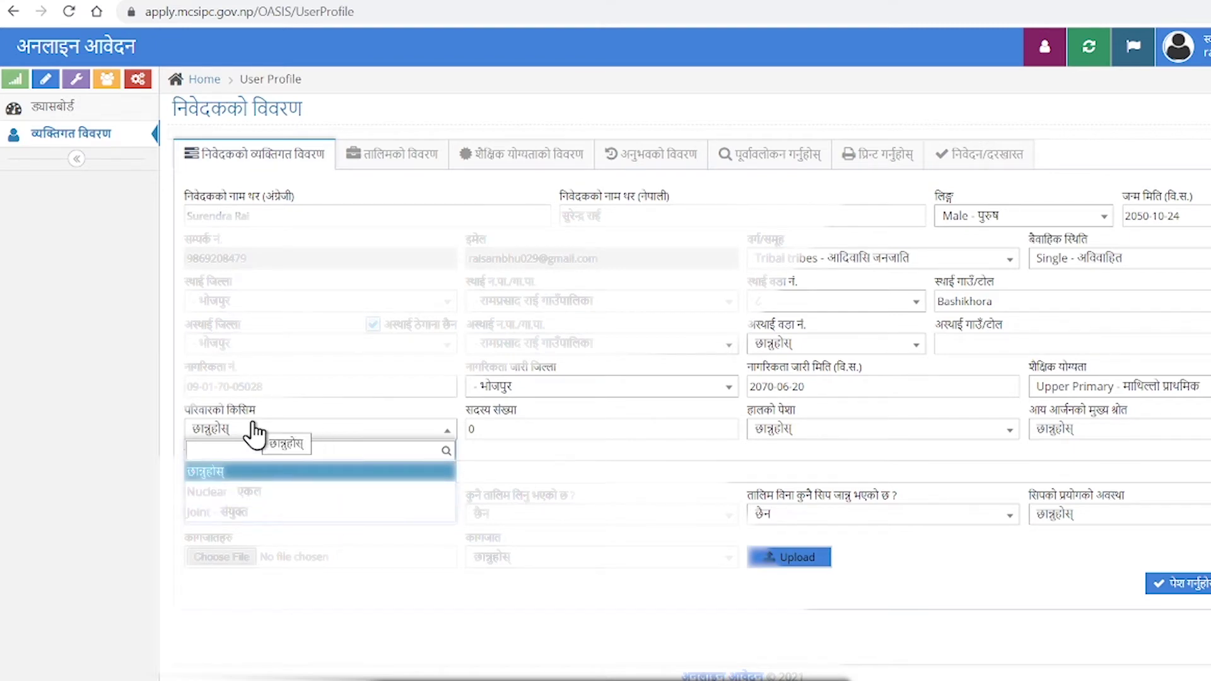
left_click(290, 512)
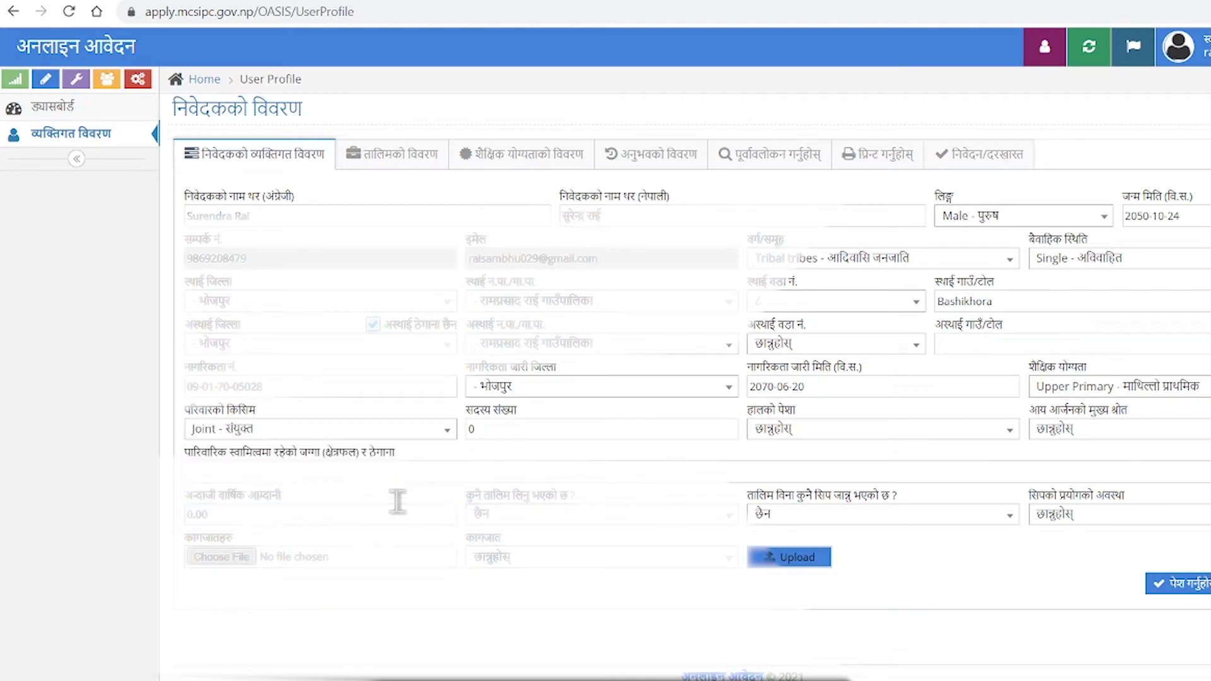
double_click(595, 431)
type("7")
left_click(606, 468)
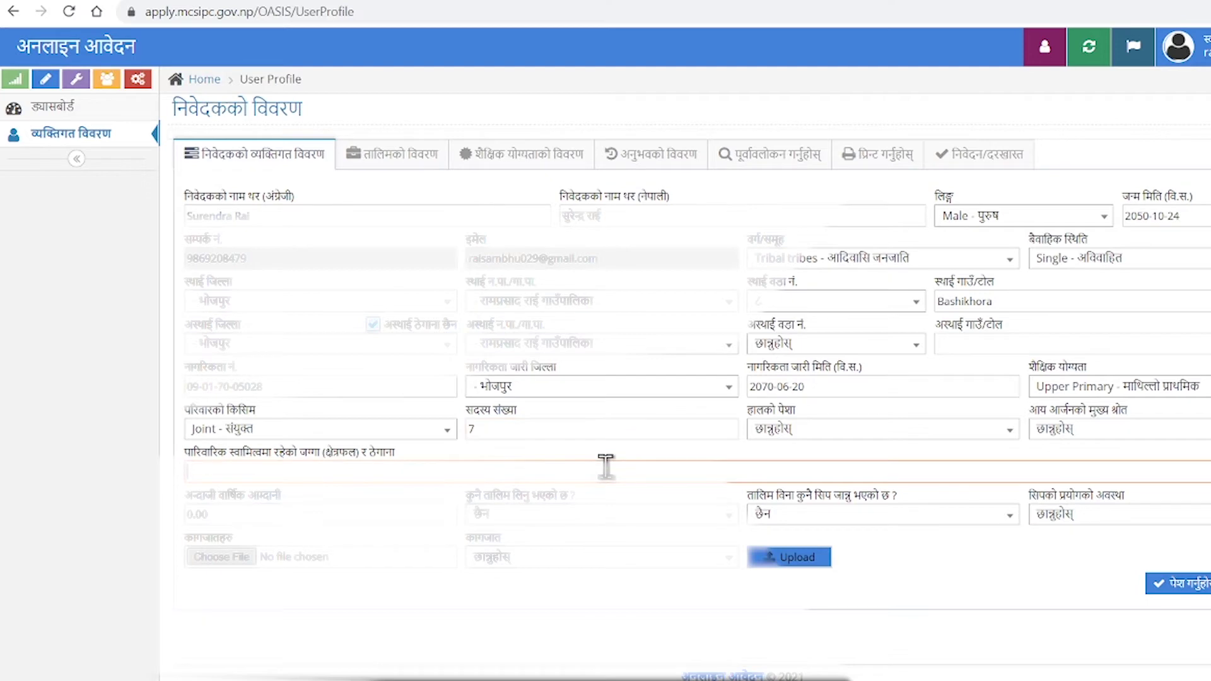
Choose Agriculture for हालको पेशा and Agricultural and Livestock for आय आर्जनको मुख्य श्रोत.
left_click(841, 440)
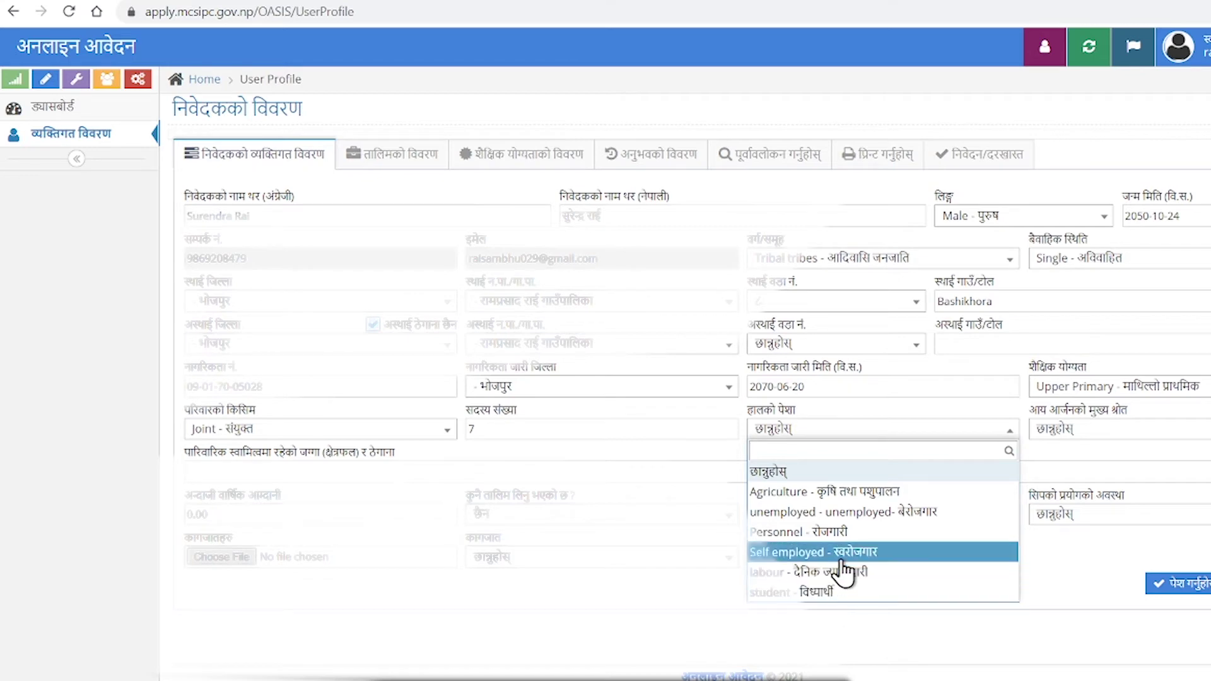
left_click(849, 493)
left_click(1122, 434)
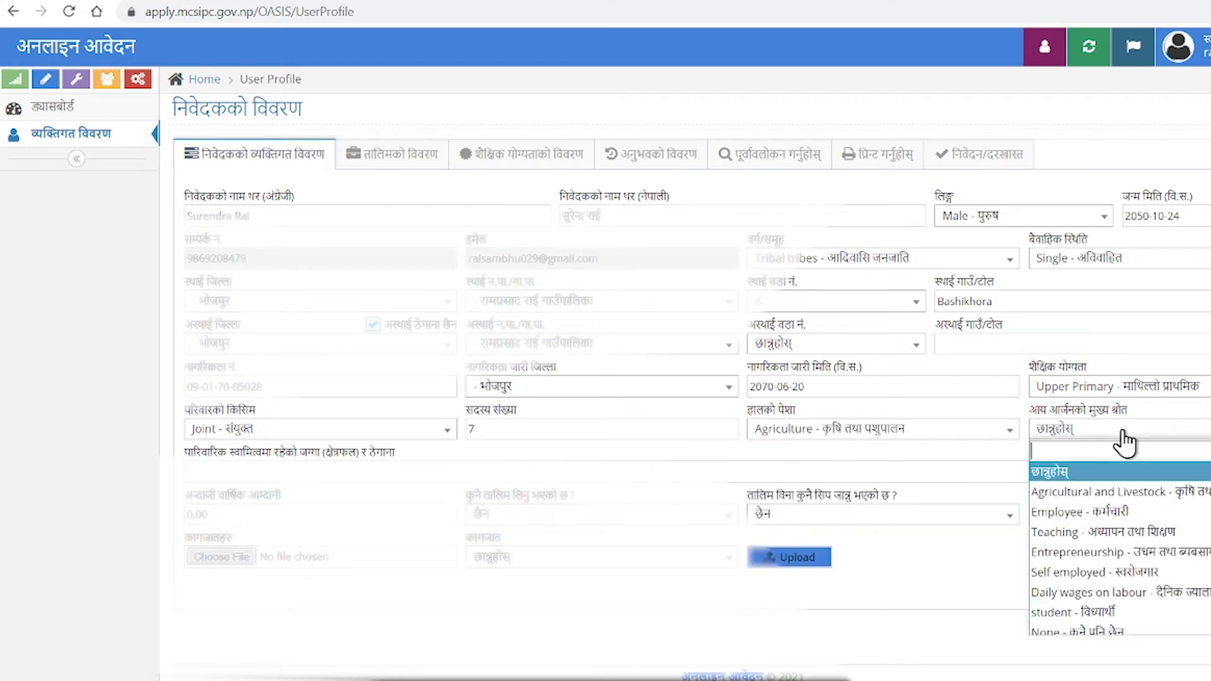
left_click(1105, 494)
left_click(361, 478)
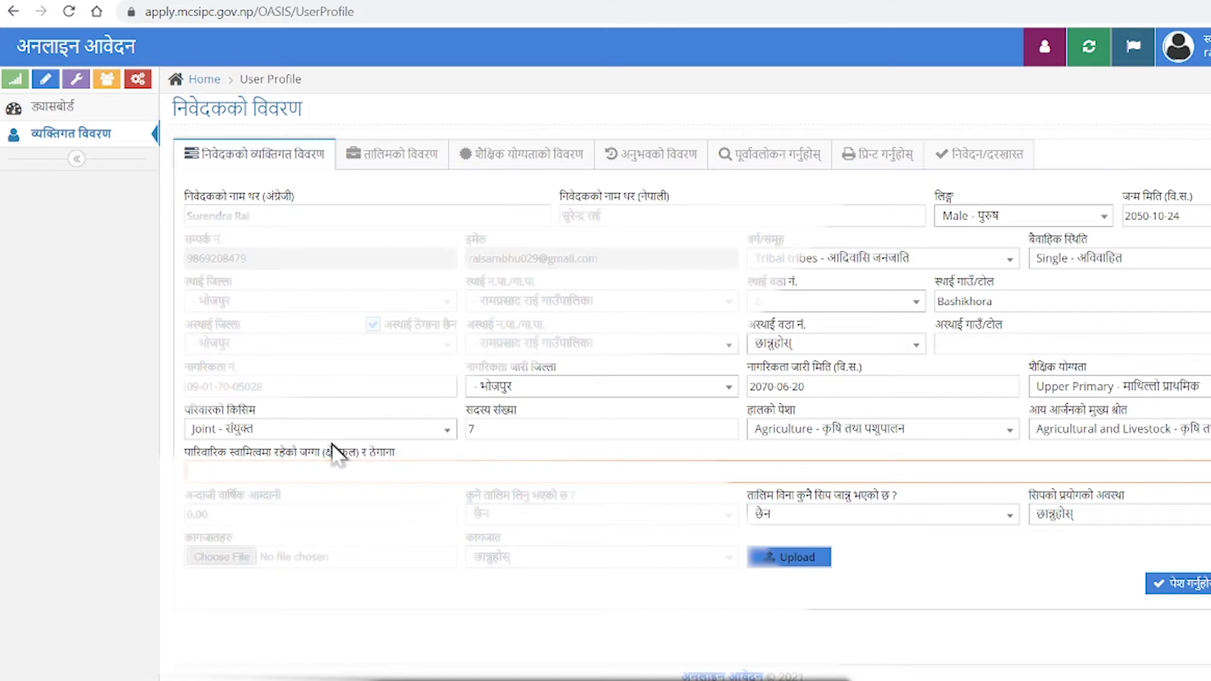
Enter annual income 30000 and answer छ (yes) for training taken.
key("Tab")
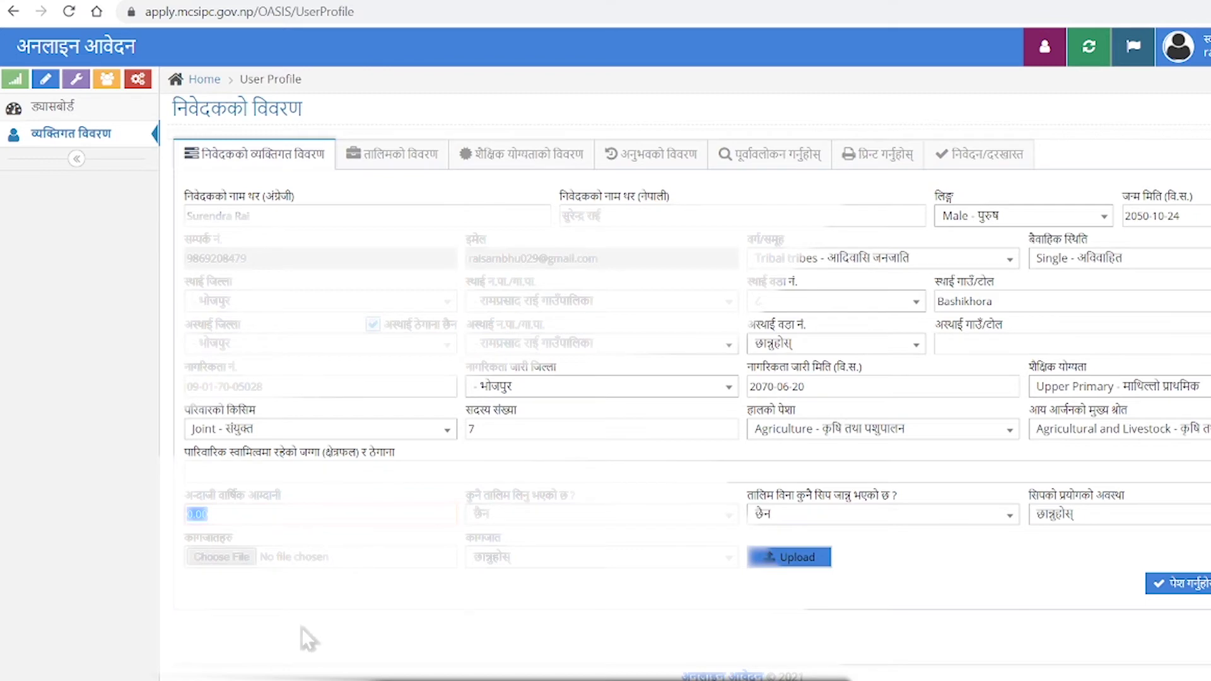
type("30000")
left_click(610, 522)
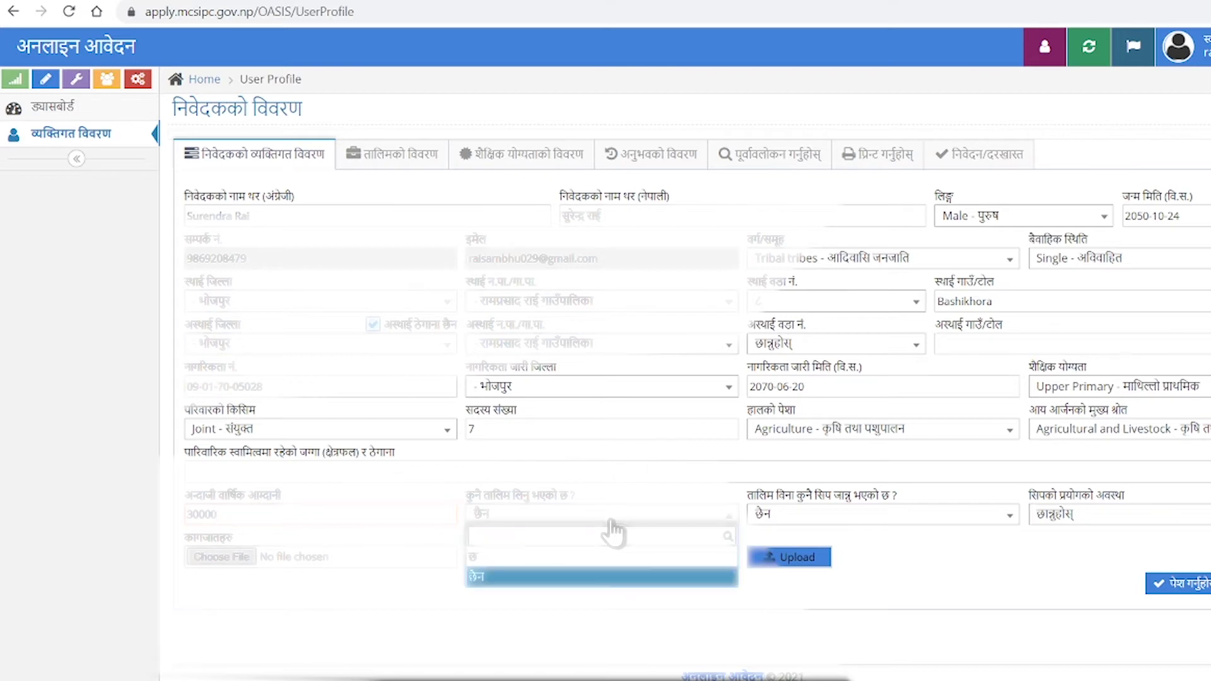
left_click(597, 558)
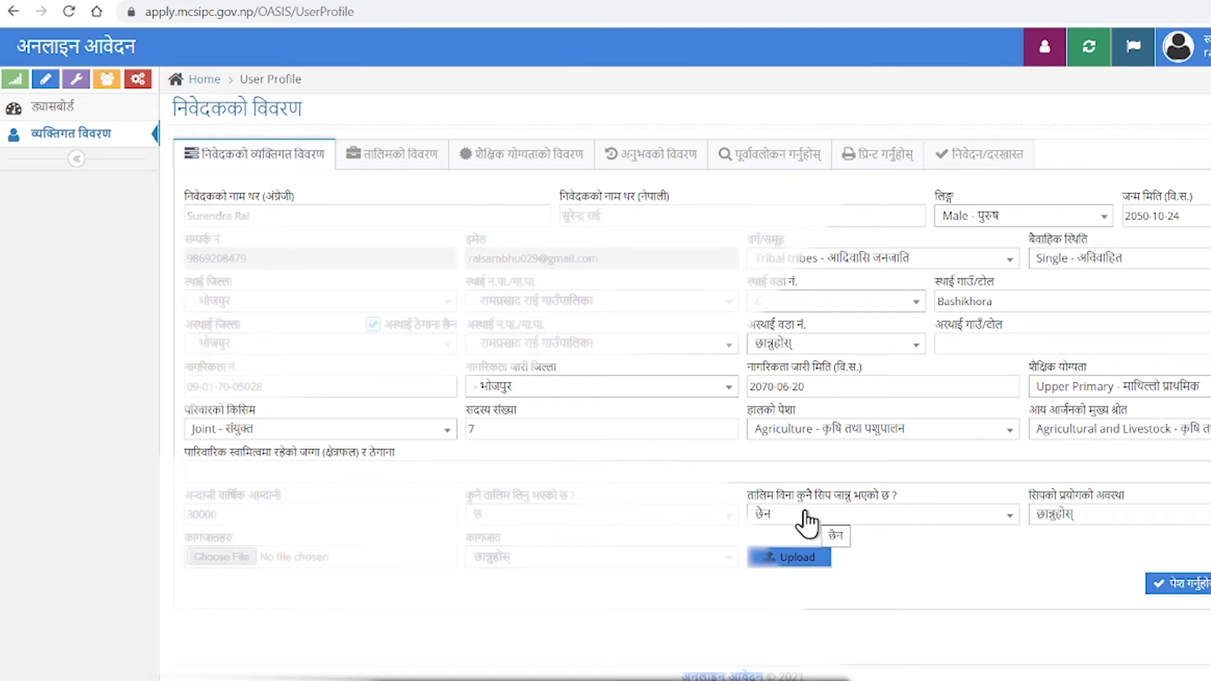
Leave skills-without-training at छैन and set skill use to Wage Employment.
left_click(874, 535)
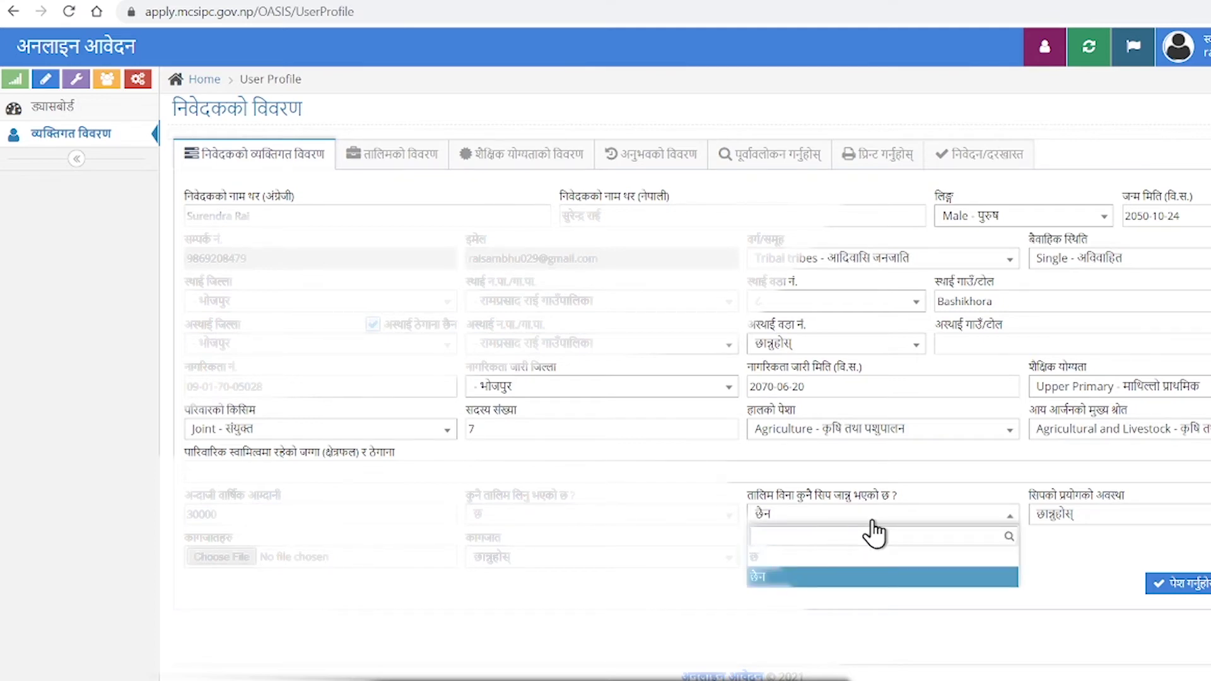
left_click(874, 535)
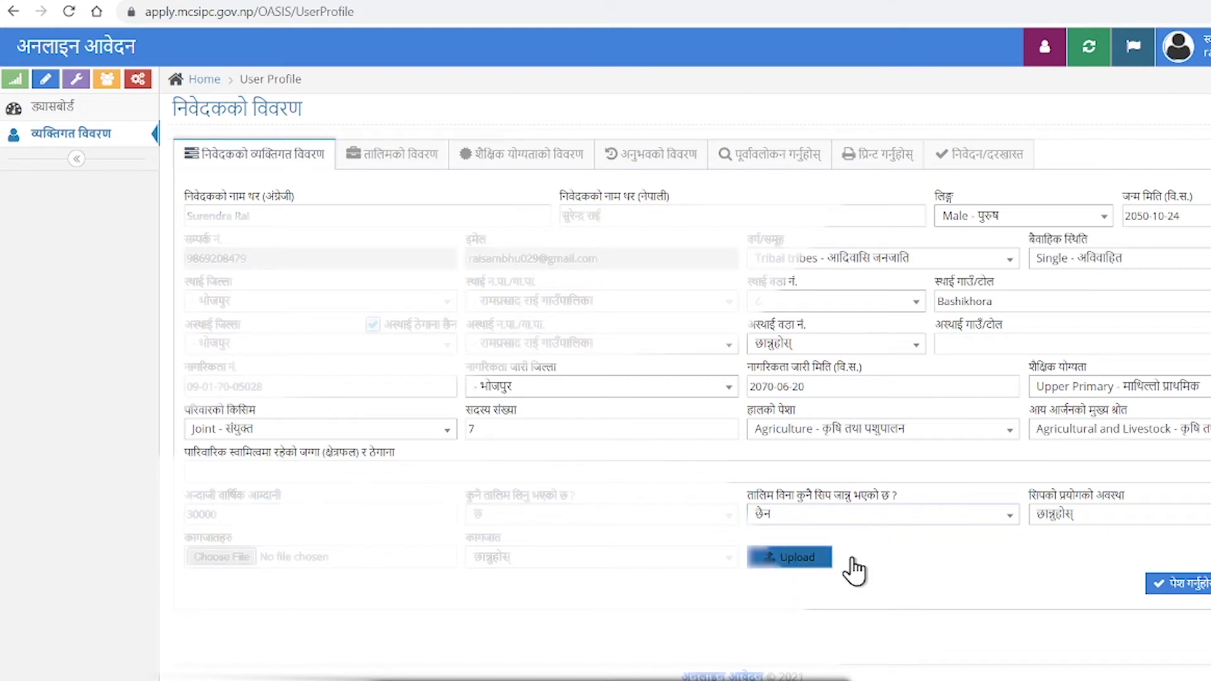
left_click(1096, 533)
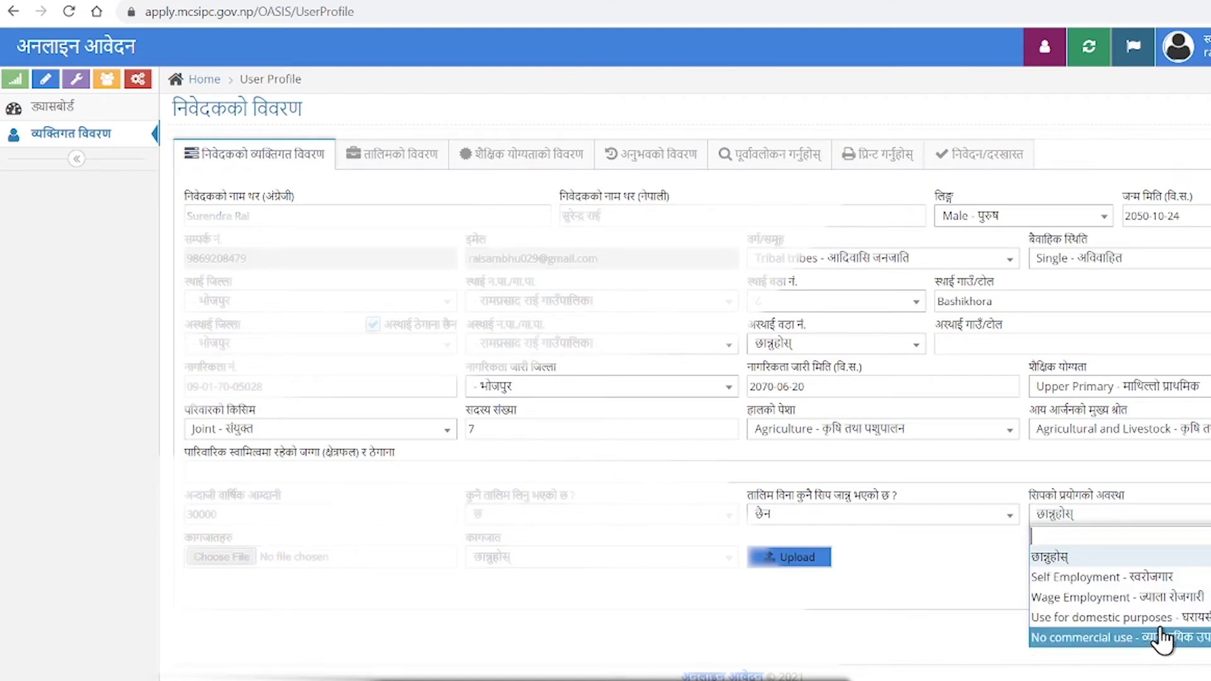
left_click(1157, 598)
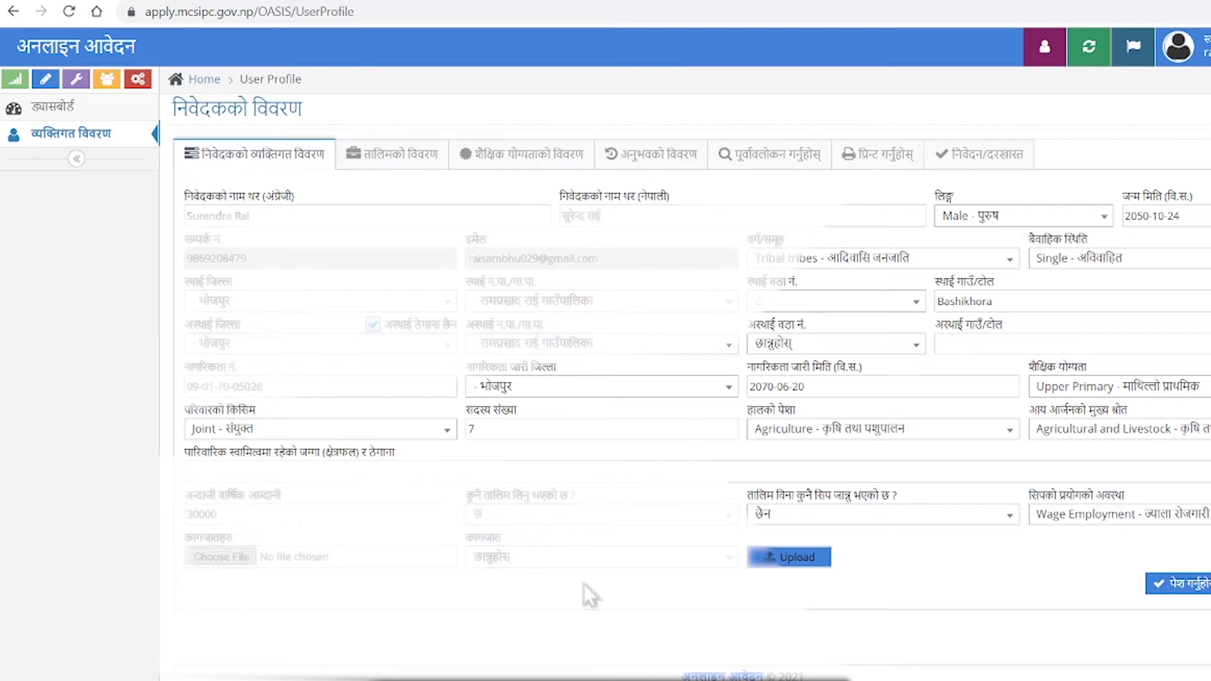
Pick Citizenship - नागरिकता from the कागजात document type list.
left_click(618, 557)
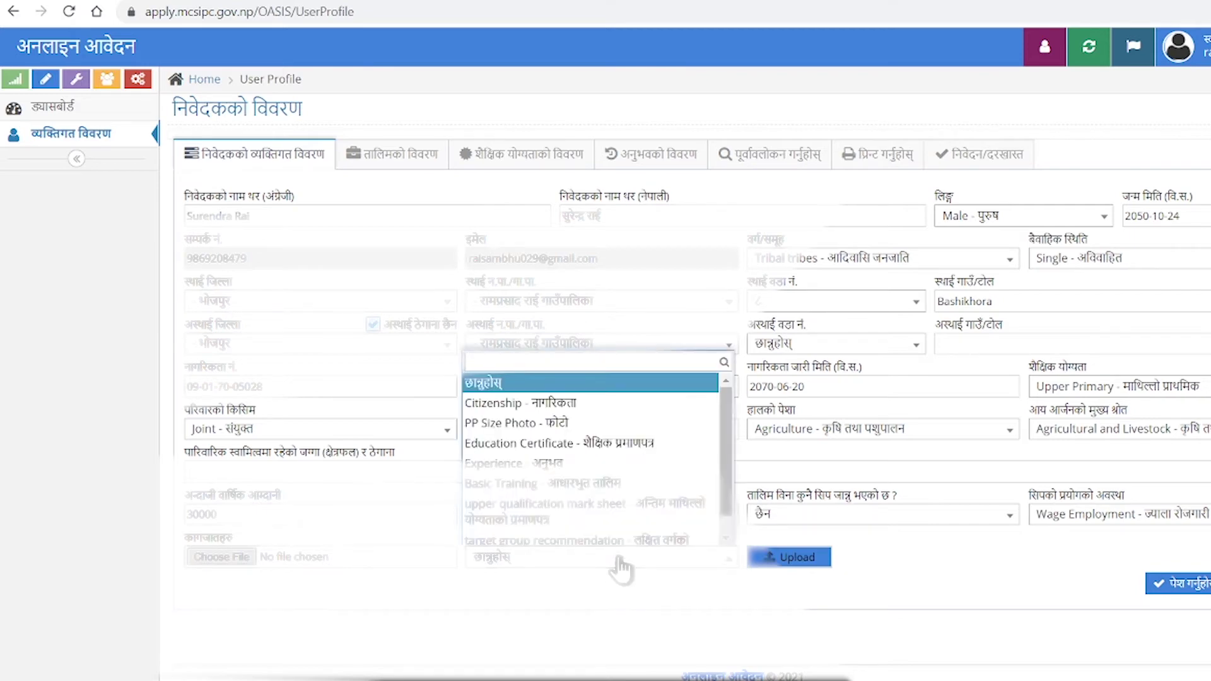
scroll(648, 521, "down", 1)
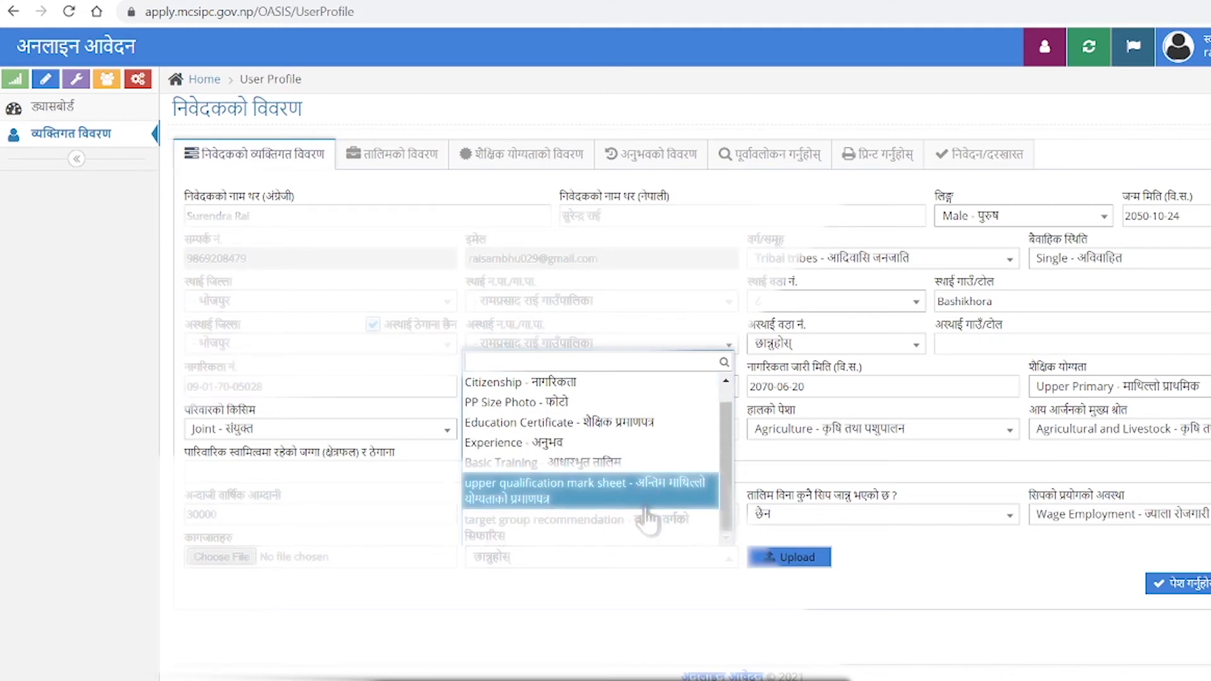
scroll(648, 520, "up", 1)
scroll(648, 521, "down", 1)
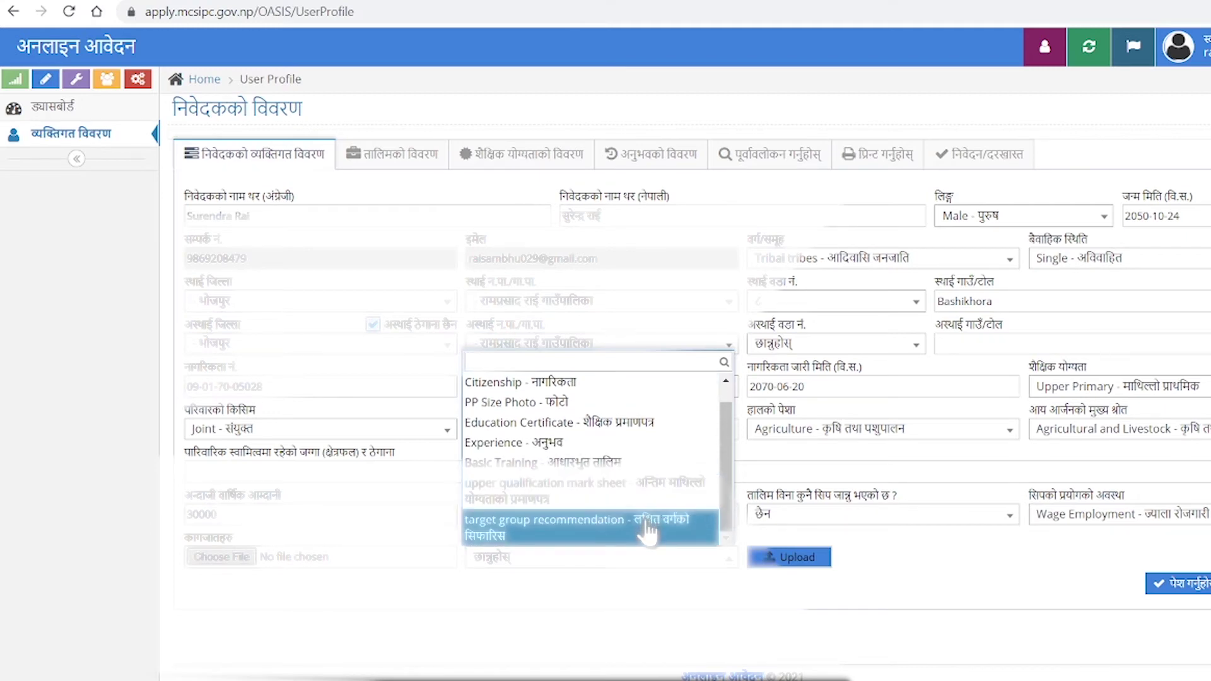
scroll(648, 526, "up", 1)
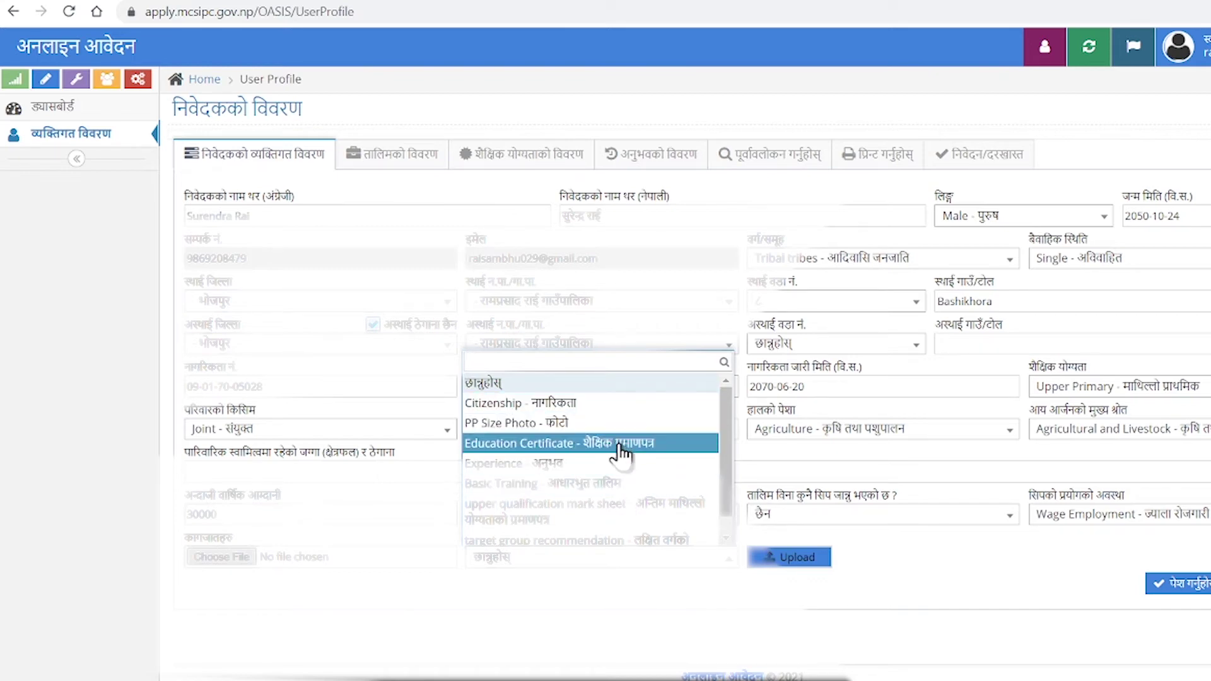
scroll(628, 508, "down", 1)
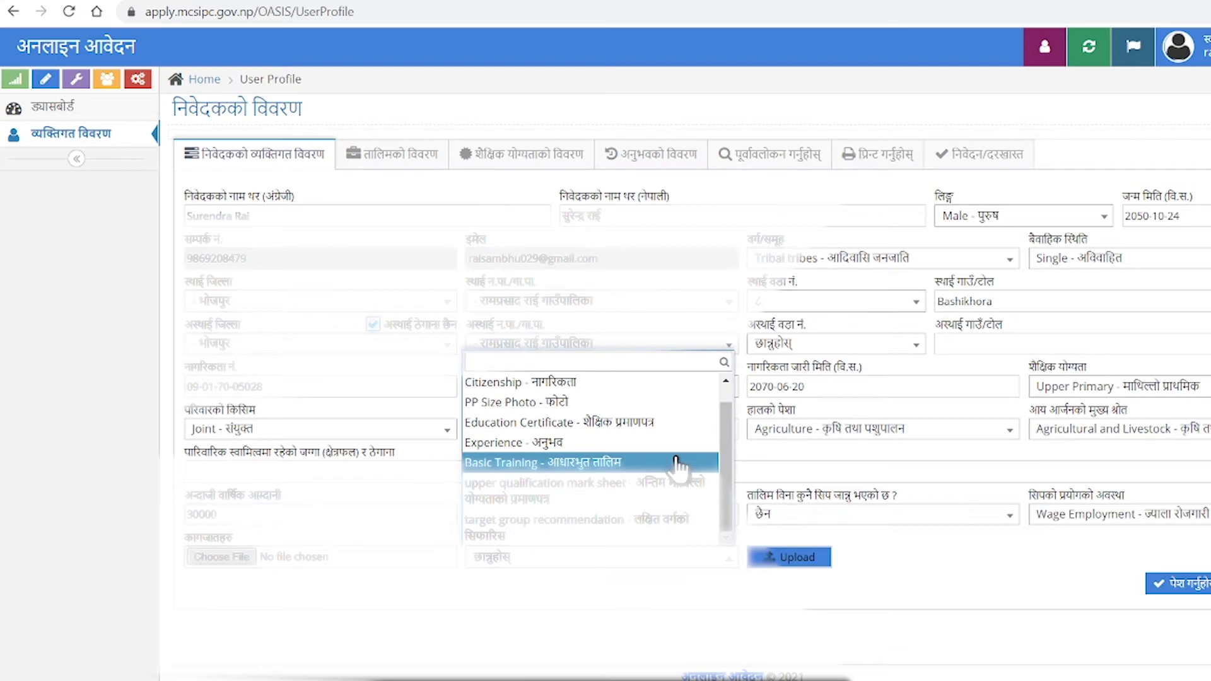
left_click(677, 463)
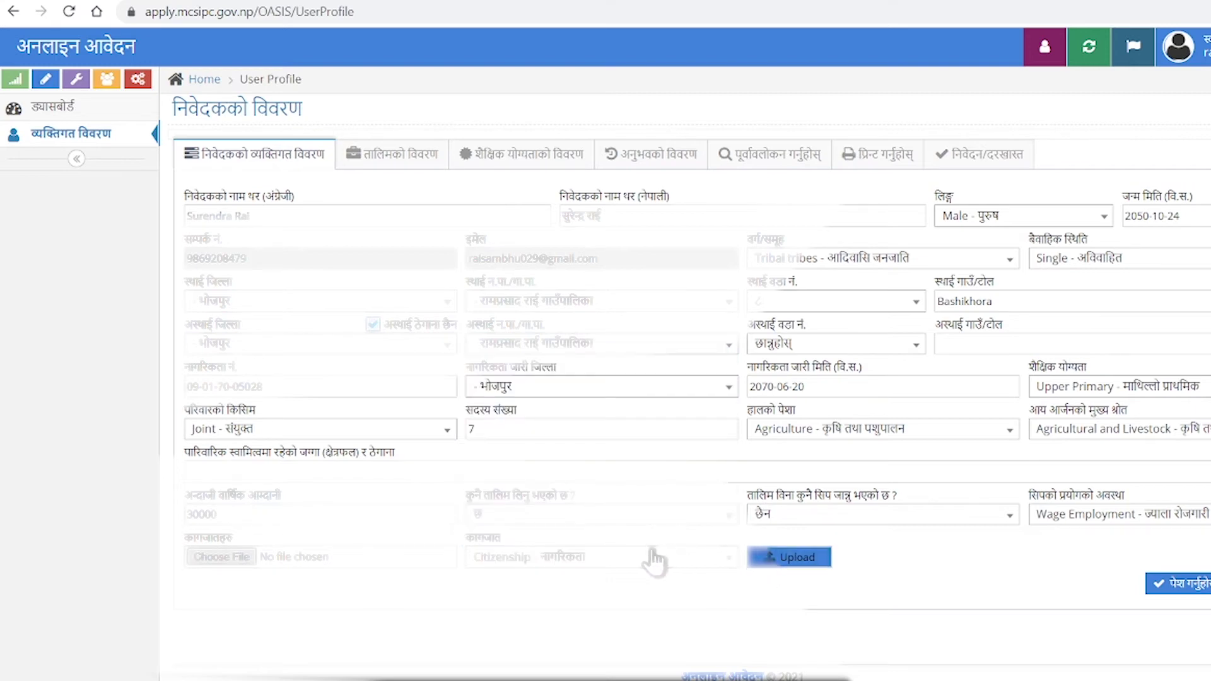
Attach a file from the Pictures folder and save the personal details.
left_click(238, 558)
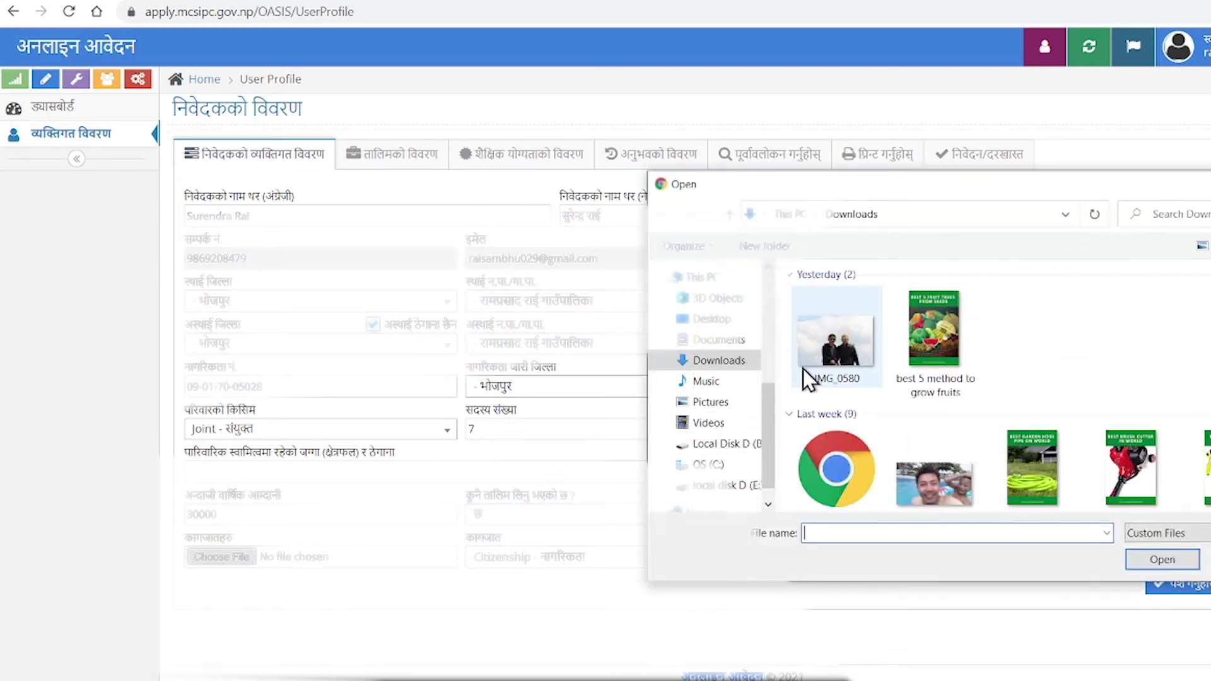
left_click(711, 403)
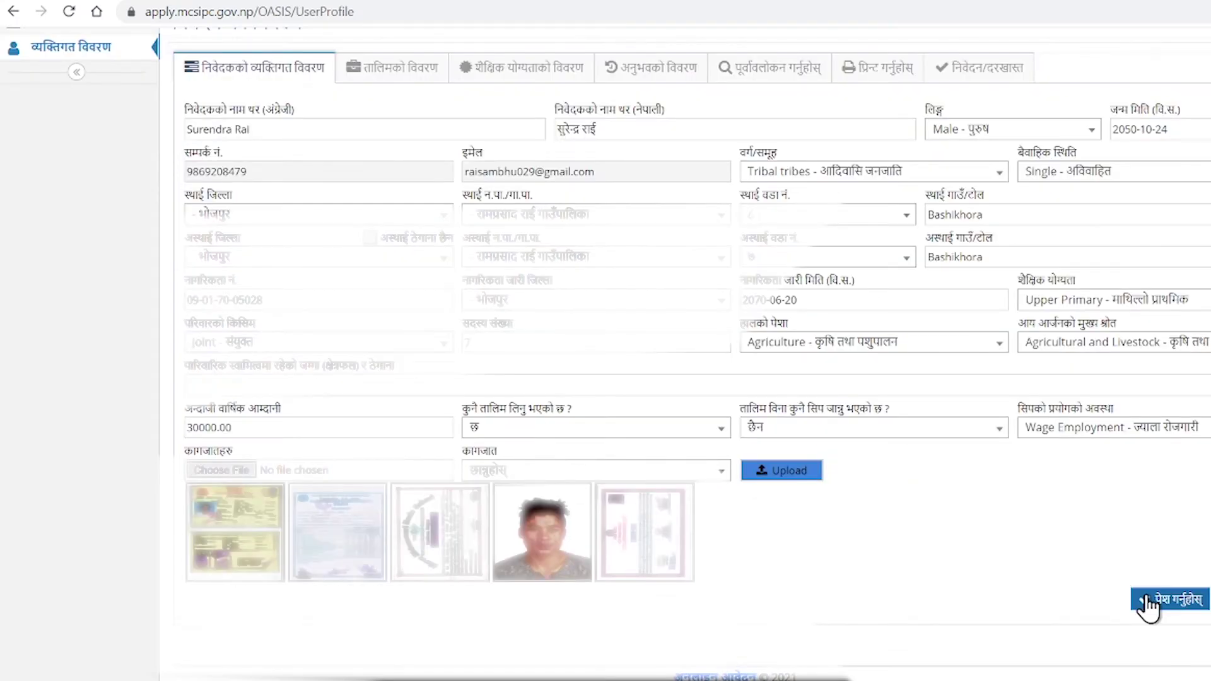
left_click(1146, 598)
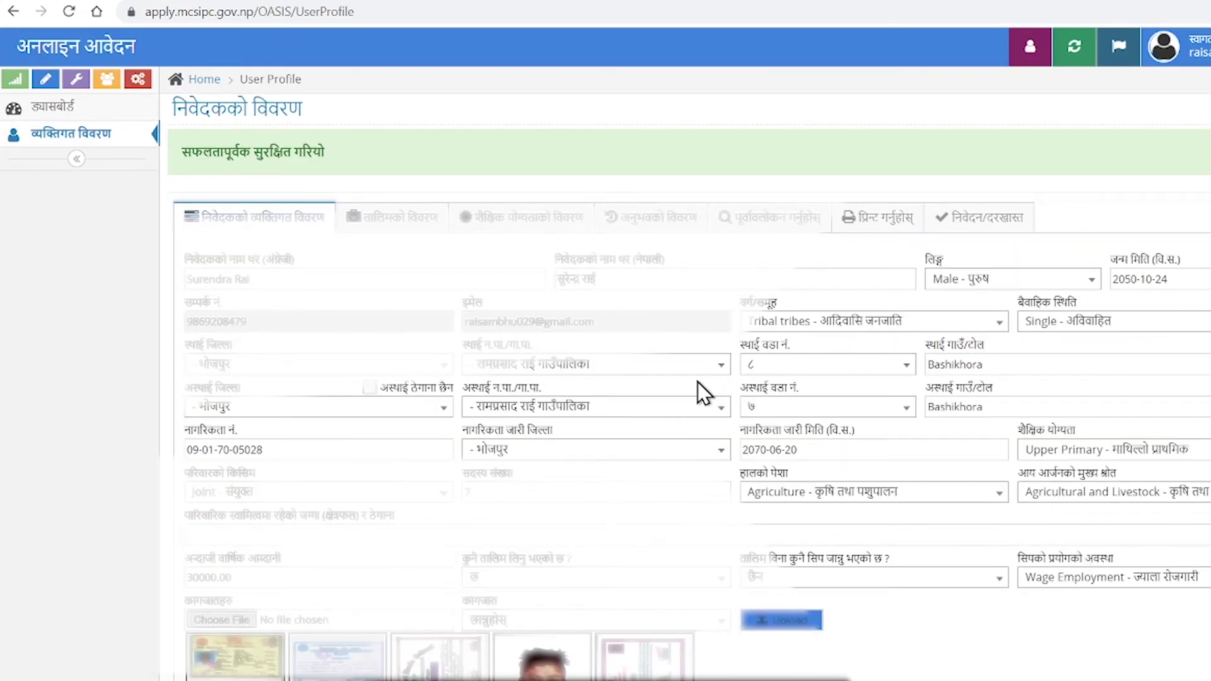
Go to the तालिमको विवरण (training details) section.
scroll(460, 233, "down", 3)
scroll(459, 233, "up", 3)
scroll(460, 233, "up", 1)
left_click(399, 215)
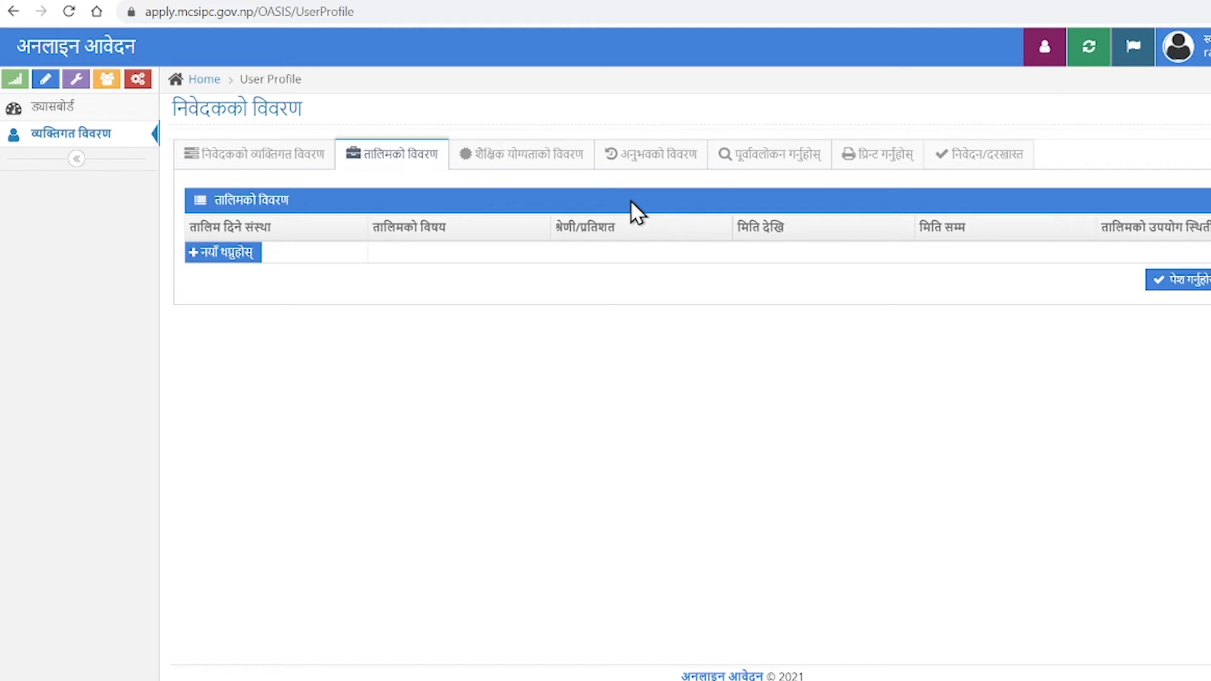
Add a training row and start the institution name, replacing English text with Nepali input.
left_click(210, 253)
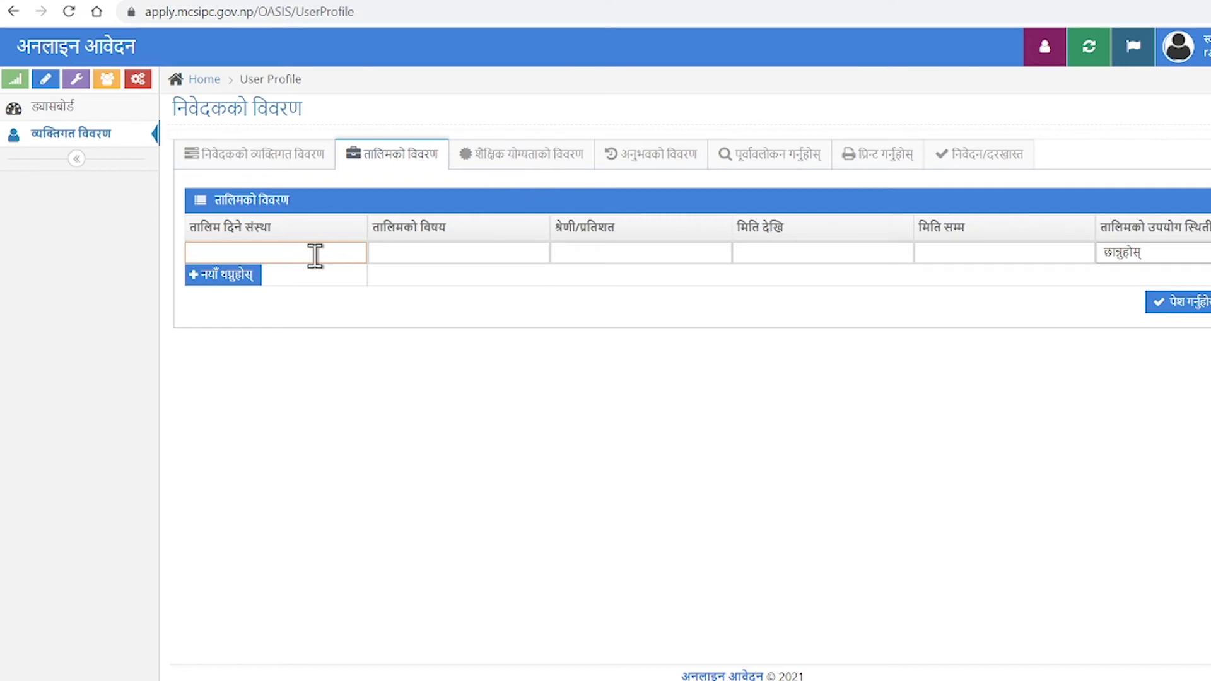
type("ran")
key("BackSpace")
key("BackSpace")
key("BackSpace")
type("Nepal Sarkar Sahari Bikash M")
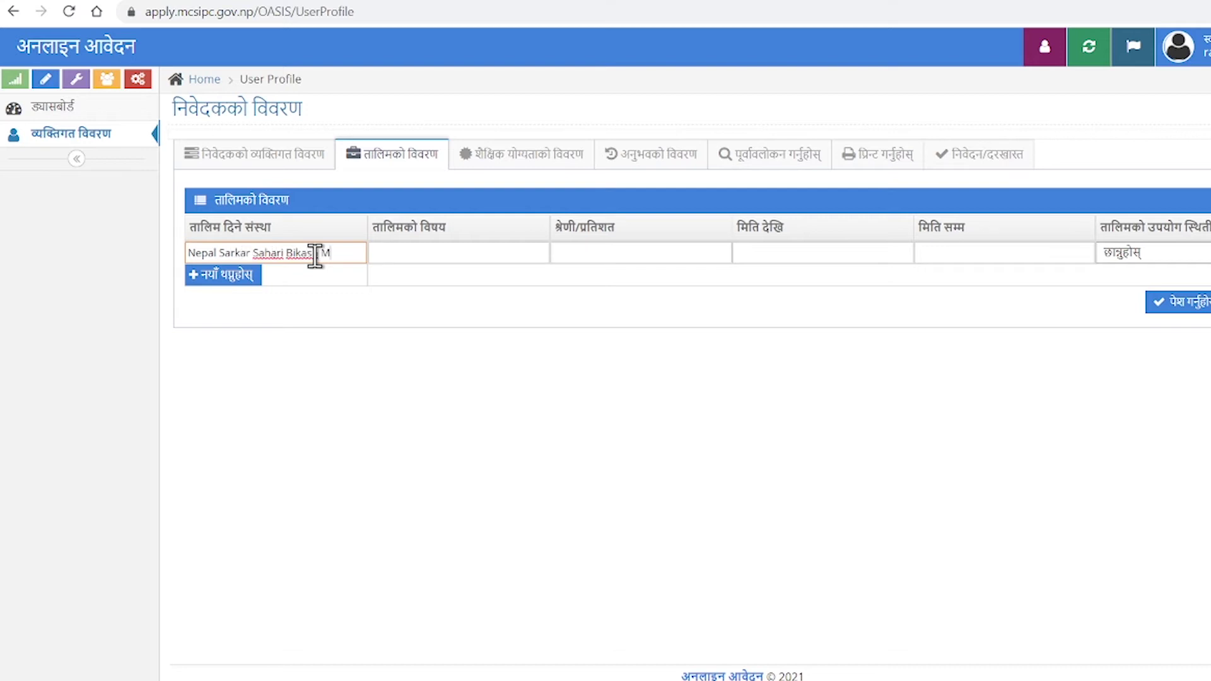
type("antralaya")
key("ctrl+a")
key("BackSpace")
key("super+space")
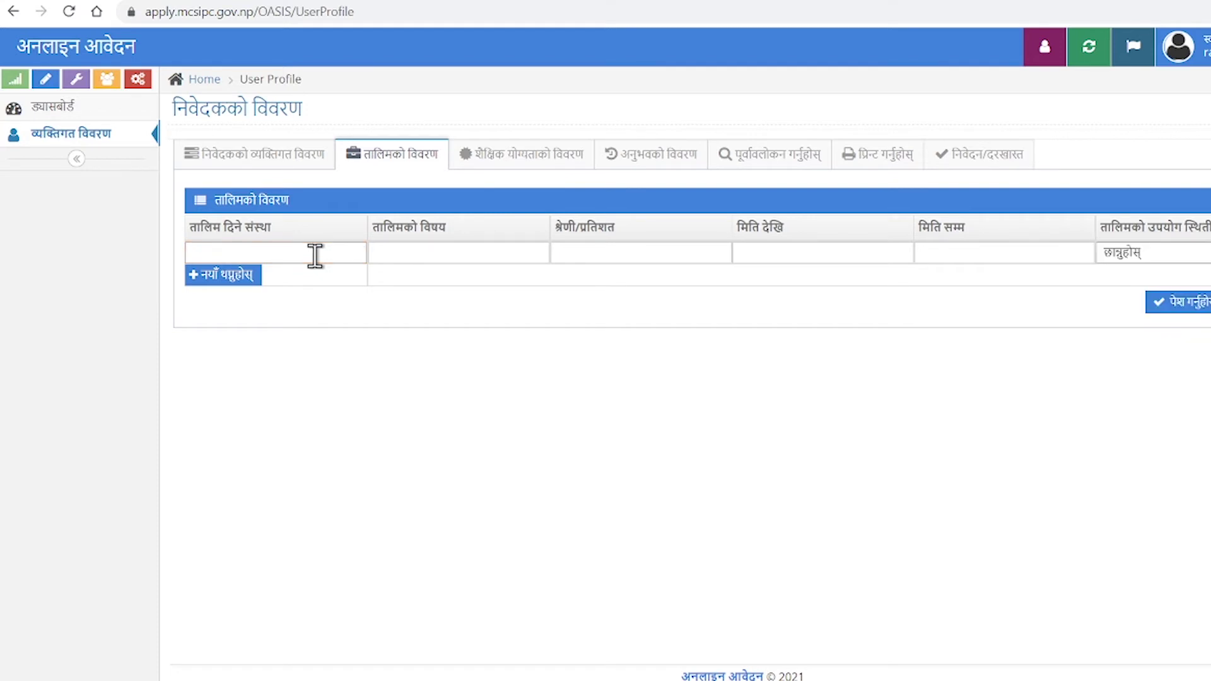
type("np")
key("BackSpace")
type("epal")
key("space")
type("sarakaar")
key("space")
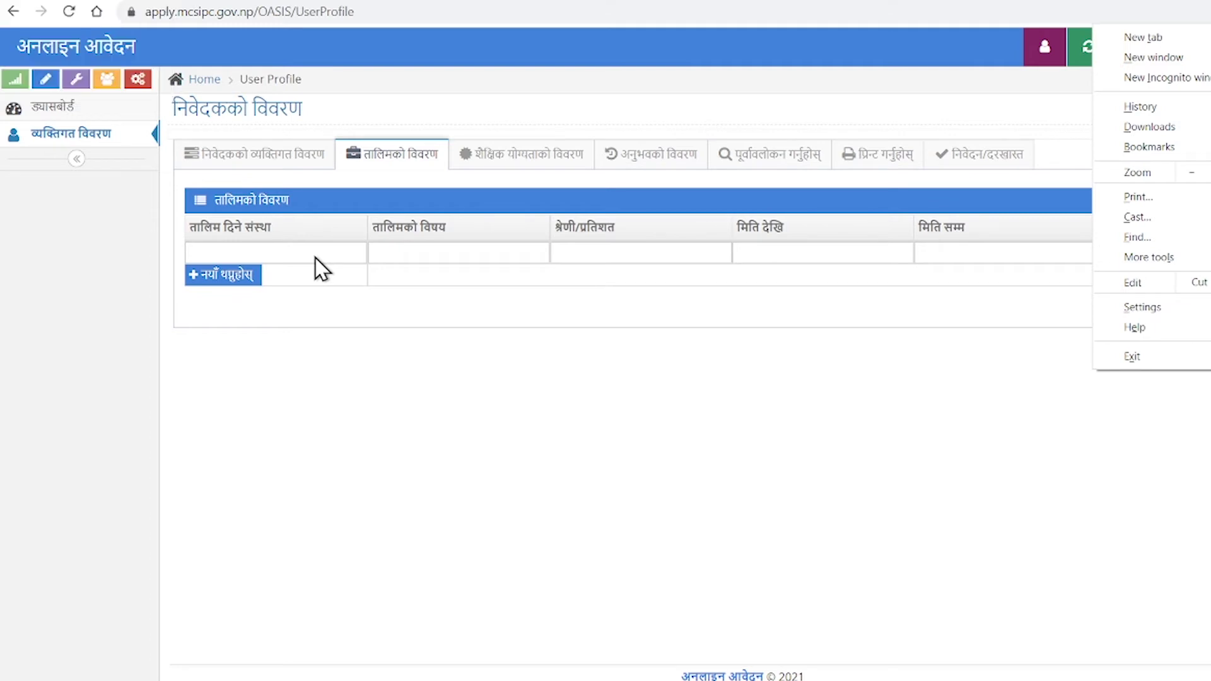
Enter the institution name नेपाल सरकार सहरी बिकास मन्त्रालय in Nepali.
left_click(316, 258)
left_click(324, 252)
type("ne")
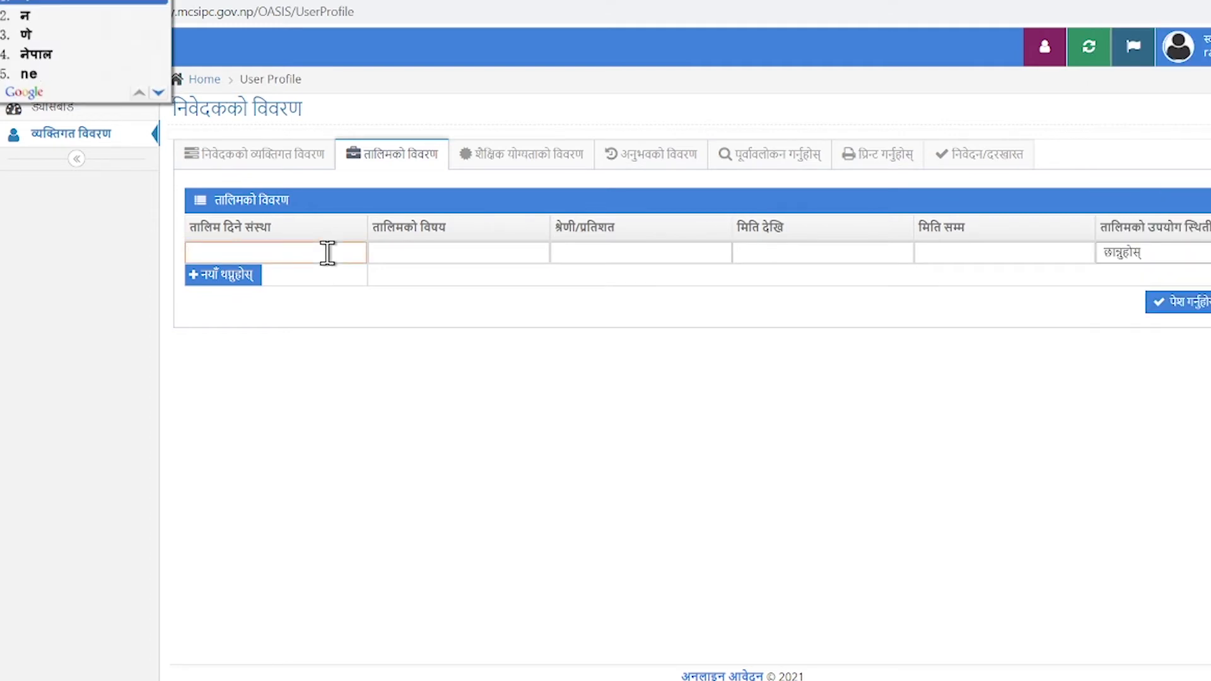
type("pal")
key("space")
type("sarakaar")
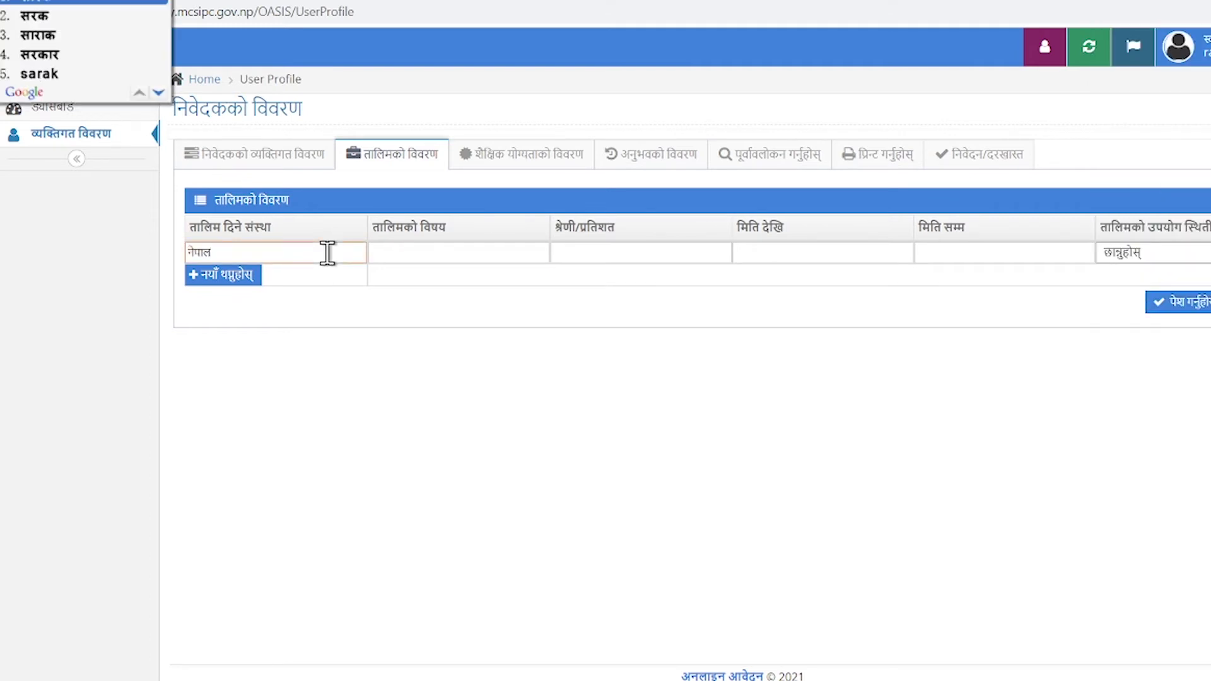
key("space")
type("sahari")
key("space")
type("bikas")
key("space")
type("man")
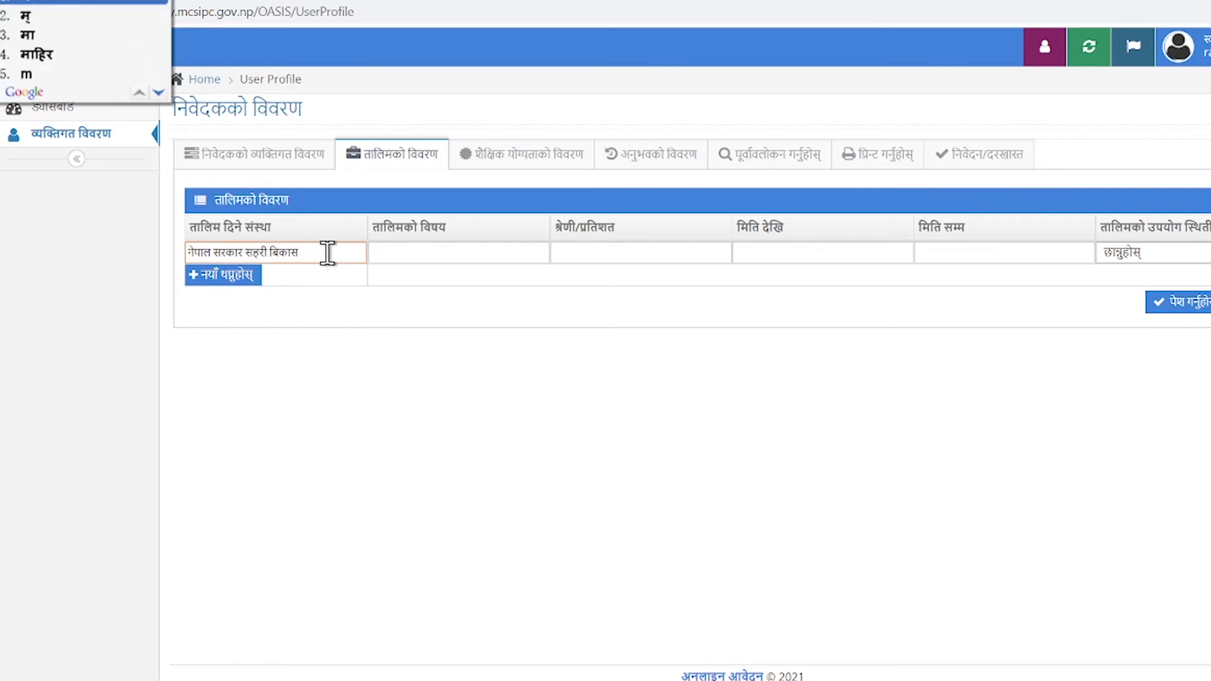
type("traala")
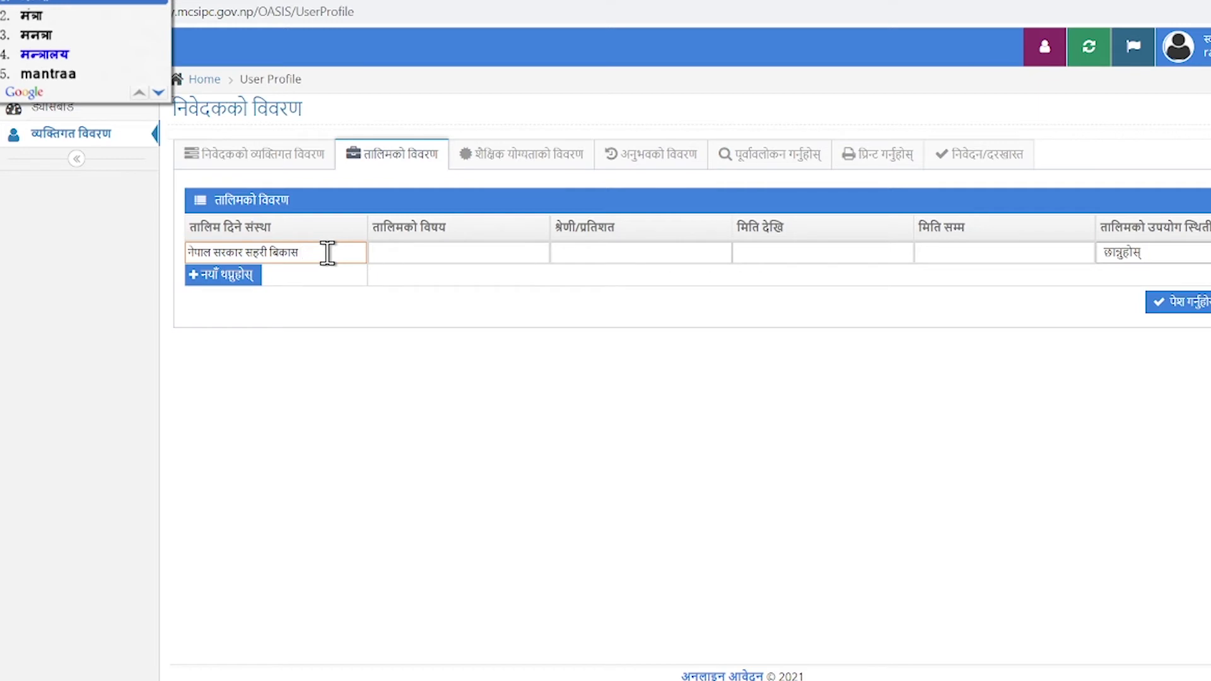
type("y")
key("BackSpace")
type("ay")
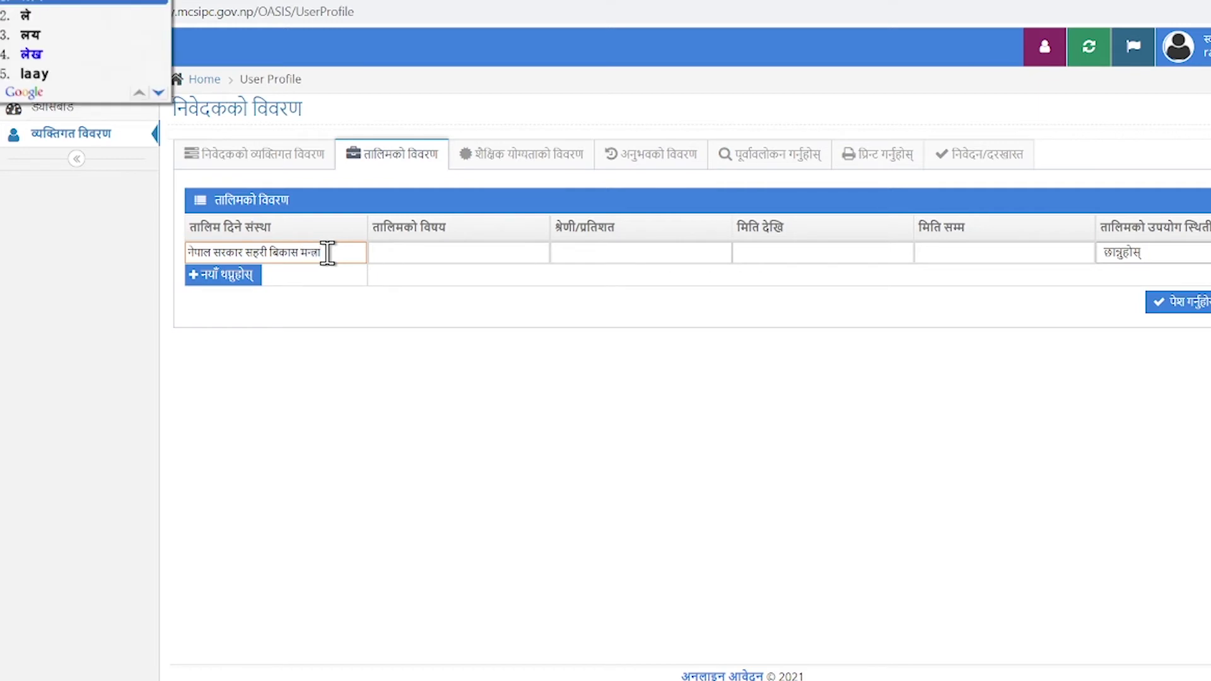
key("Down")
key("Down")
key("Return")
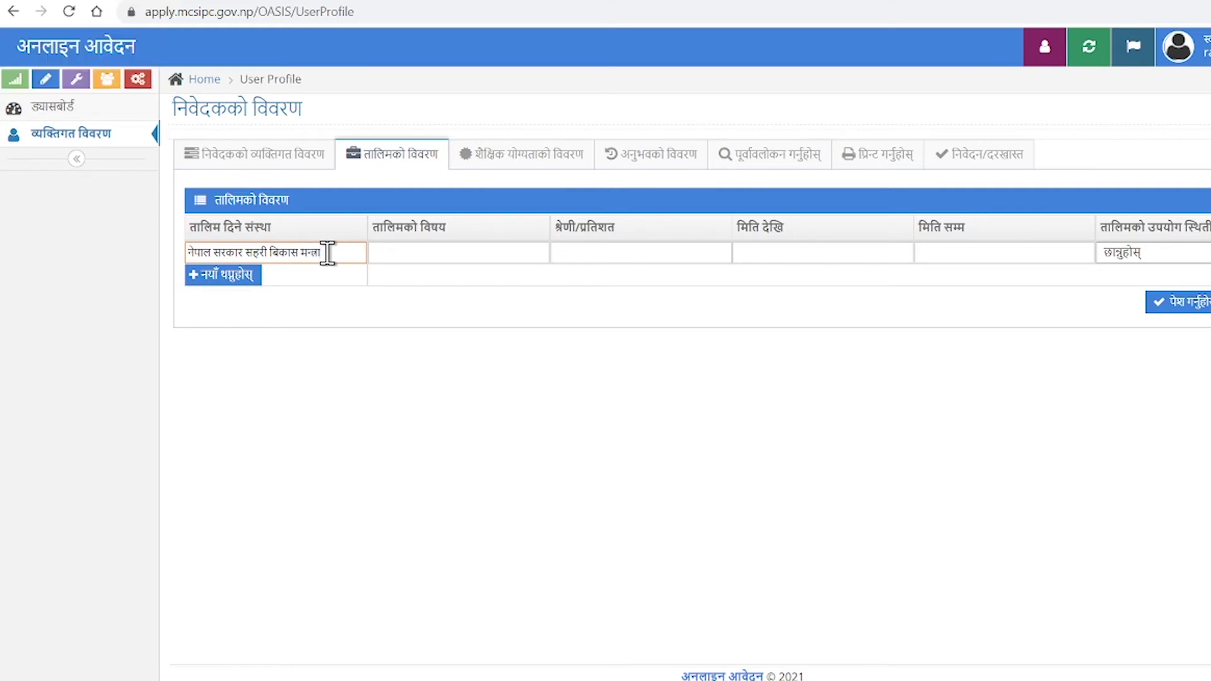
Enter the training subject 'bhukamp pratirodhaatmak bhawan niramaan' (earthquake-resistant building construction) in Nepali.
left_click(482, 257)
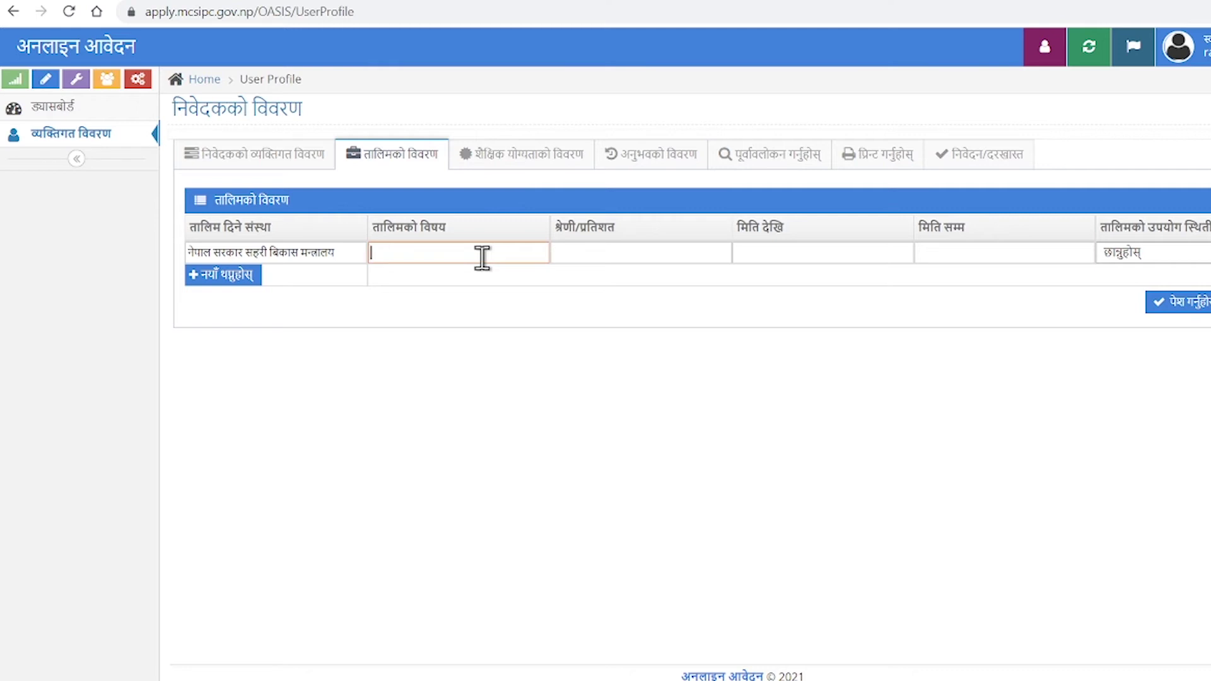
type("bhukamp")
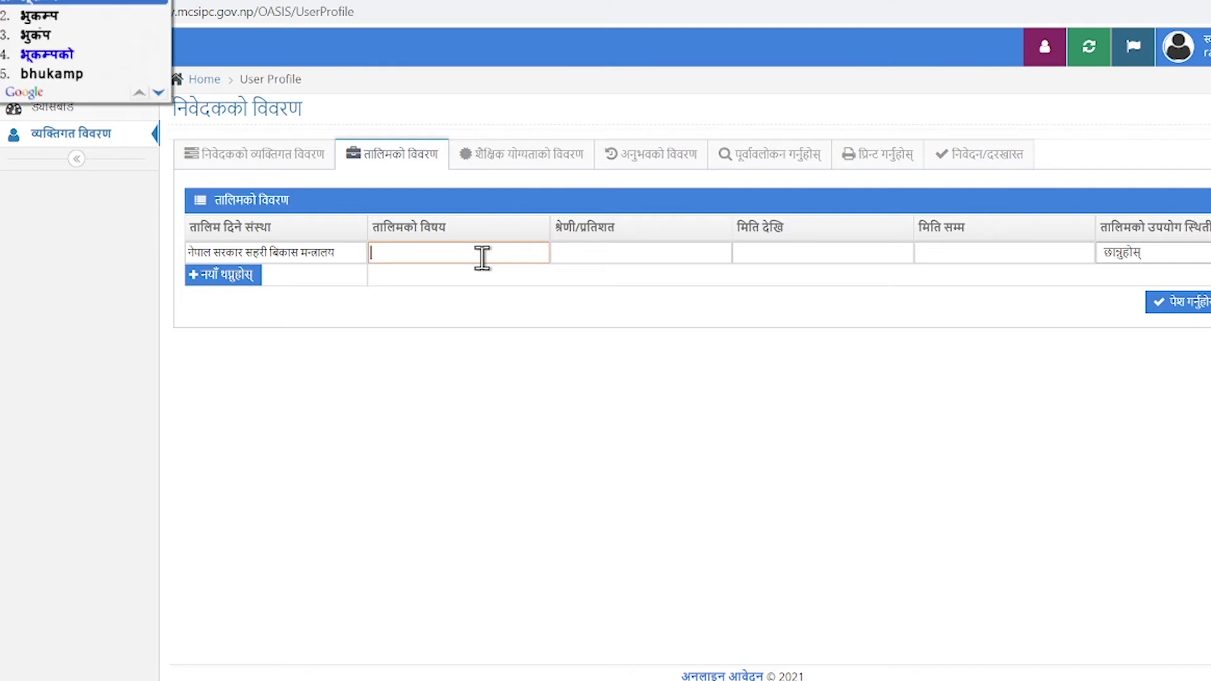
key("space")
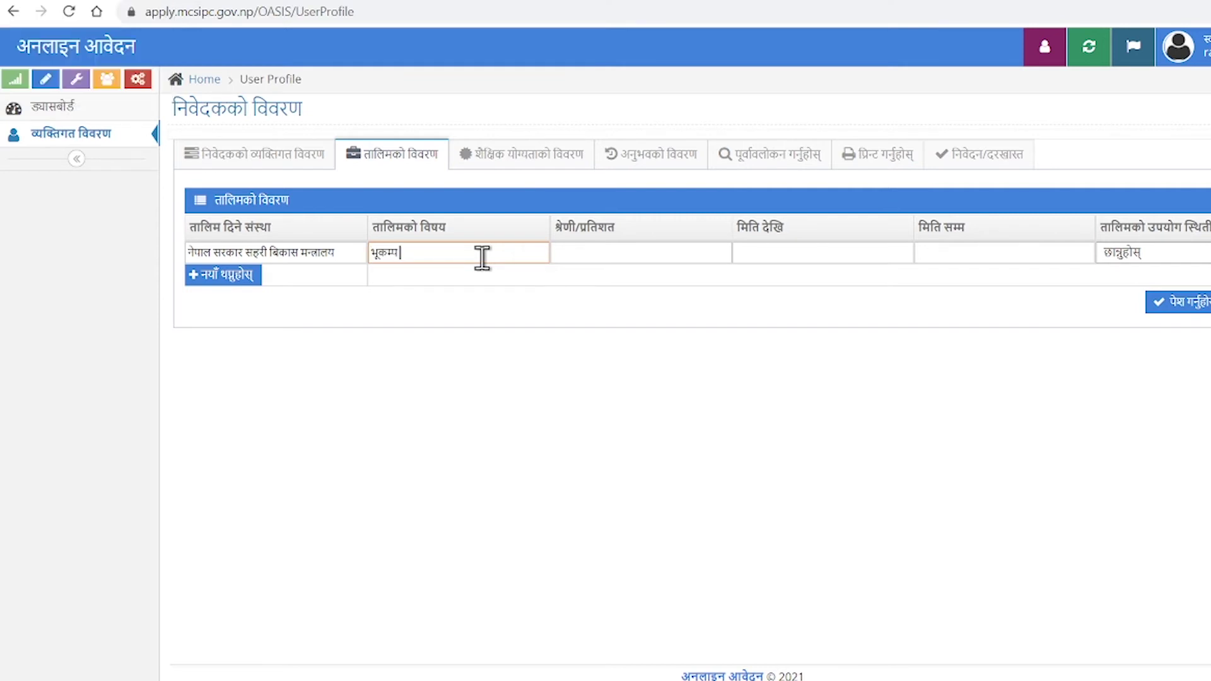
type("ni")
key("BackSpace")
key("BackSpace")
type("pratirodhaatmak")
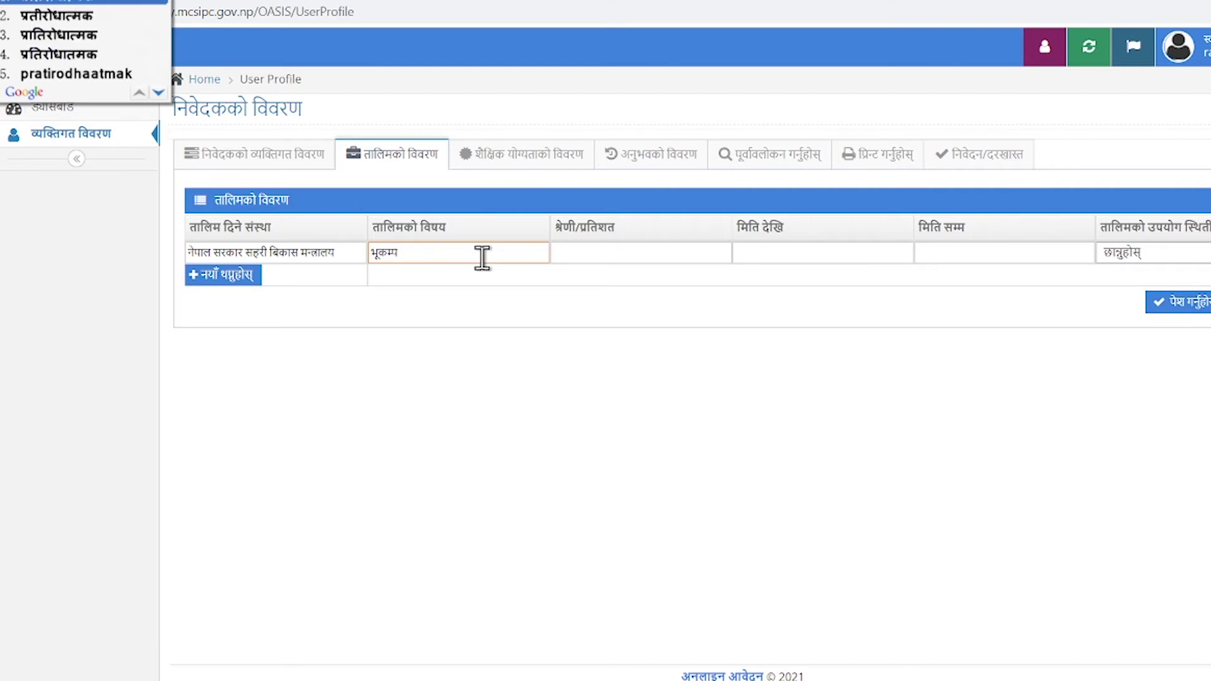
type(" bhawan niramaan")
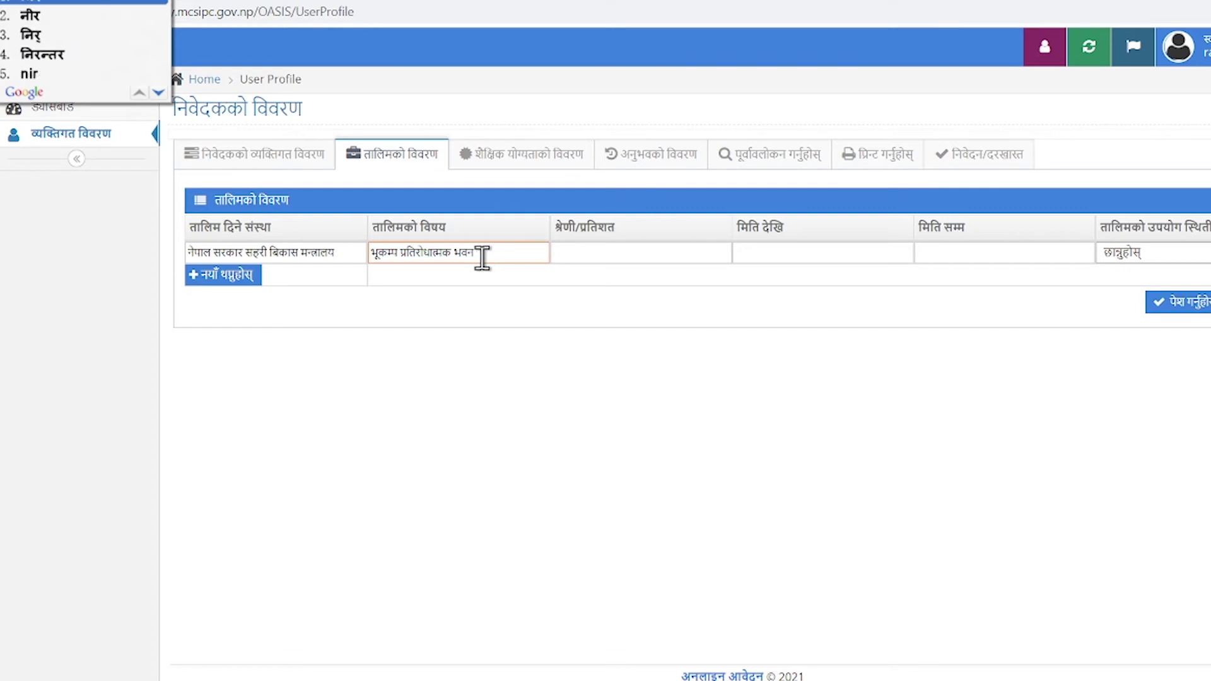
key("Tab")
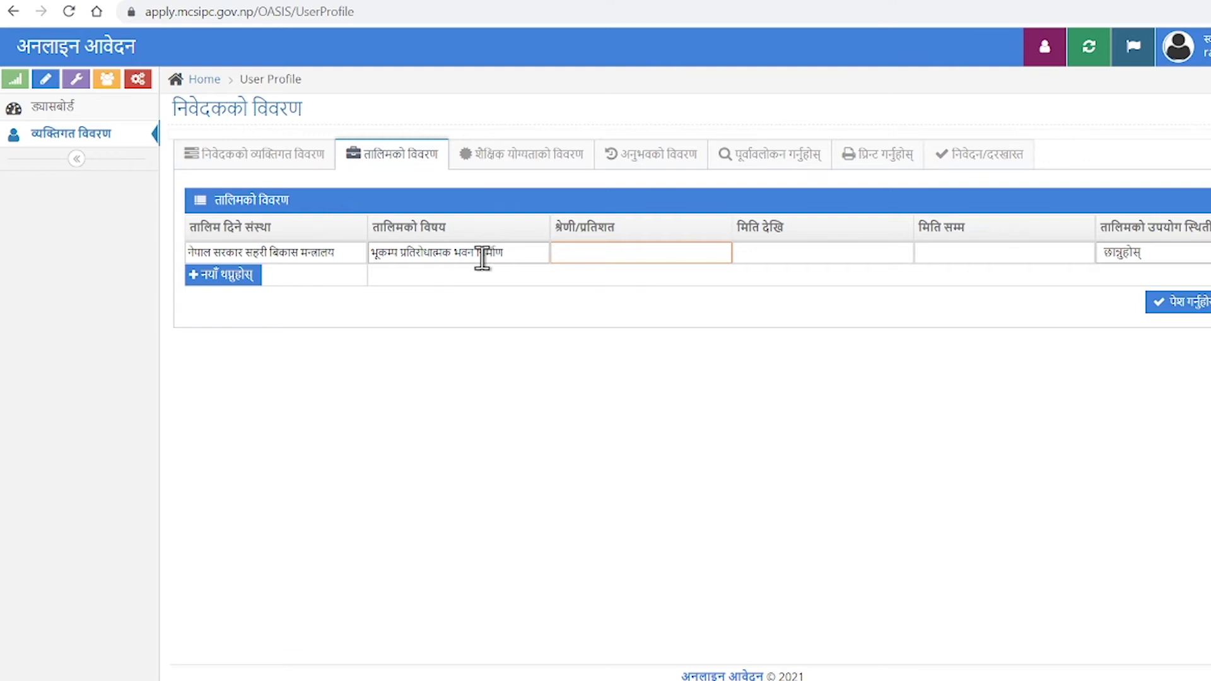
key("super+space")
key("super+space")
Enter dates 2074-07-18 to 2074-07-24, set usage to Wage Employment, and submit.
left_click(763, 252)
type("20__-__-__")
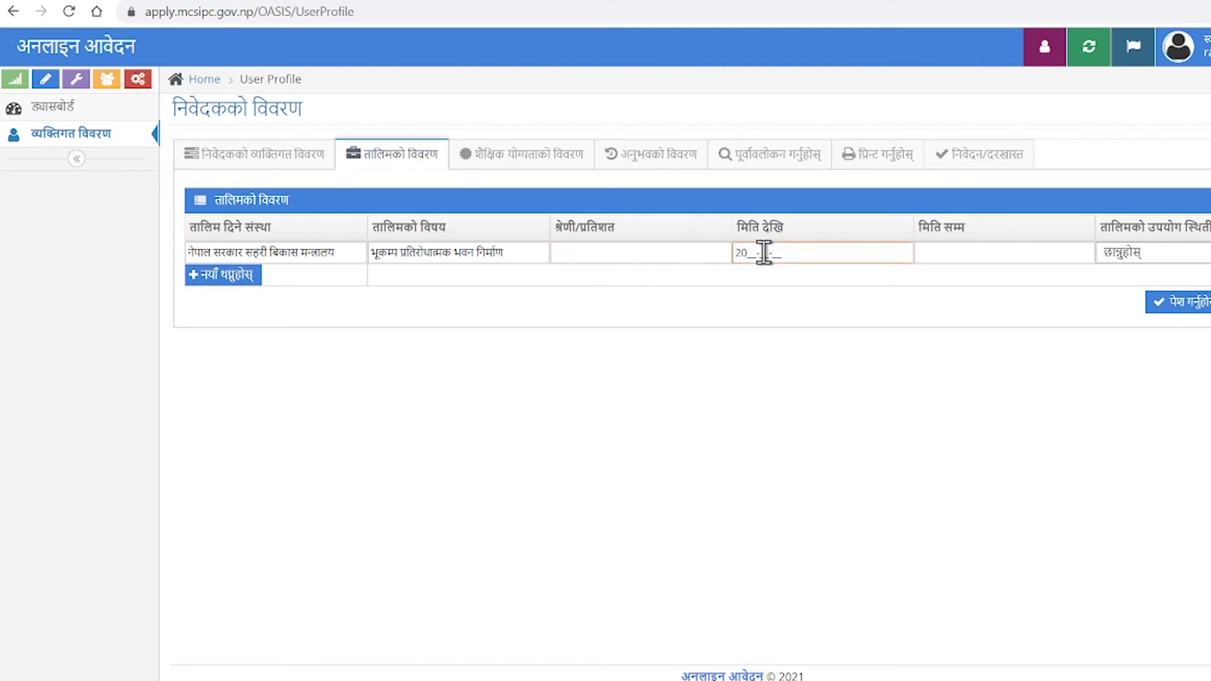
type("74-07-18")
left_click(989, 260)
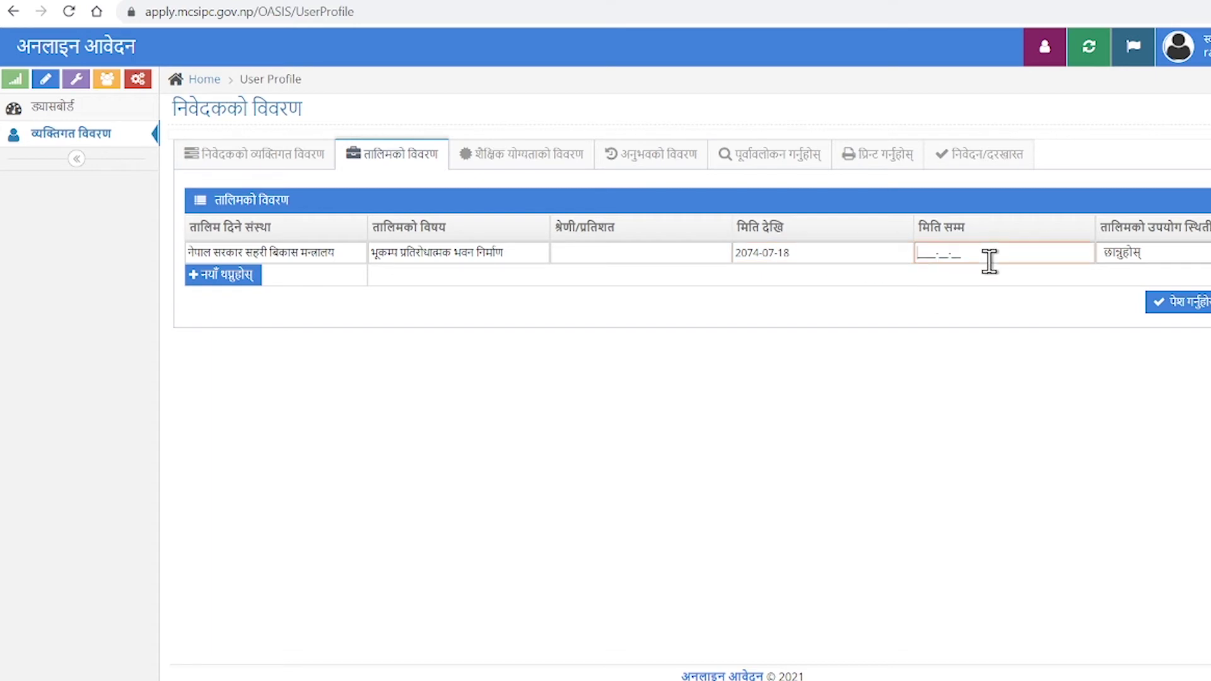
type("2074-07-24")
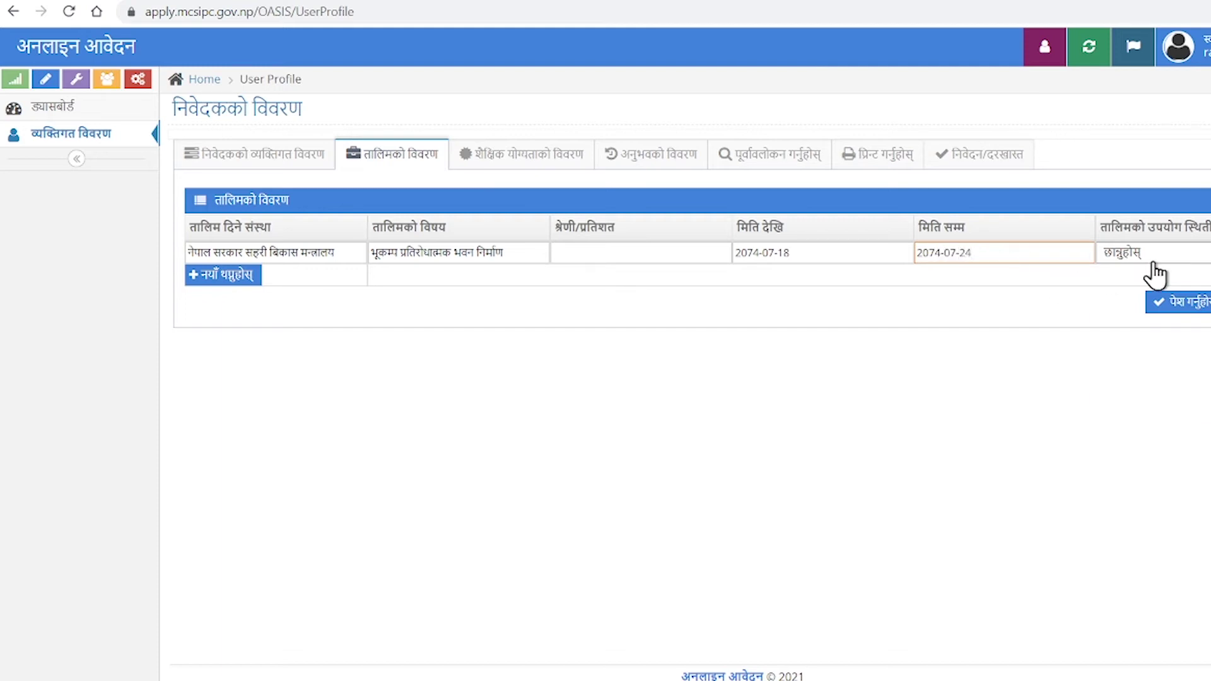
left_click(1156, 276)
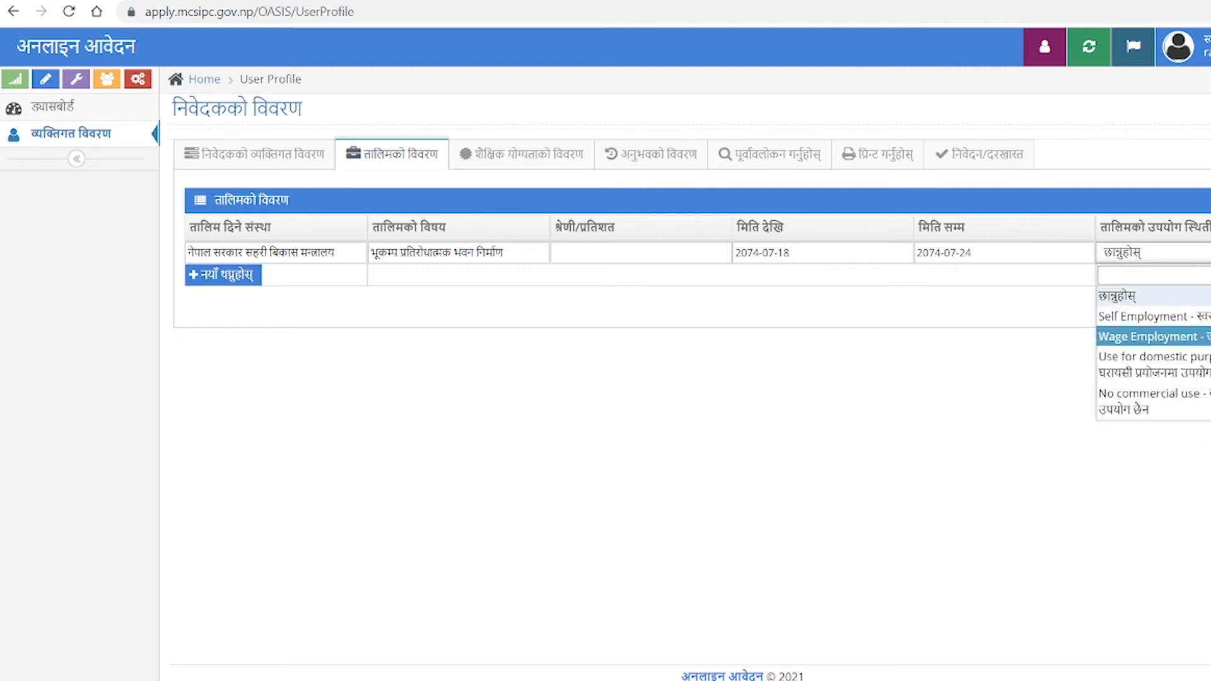
left_click(1136, 337)
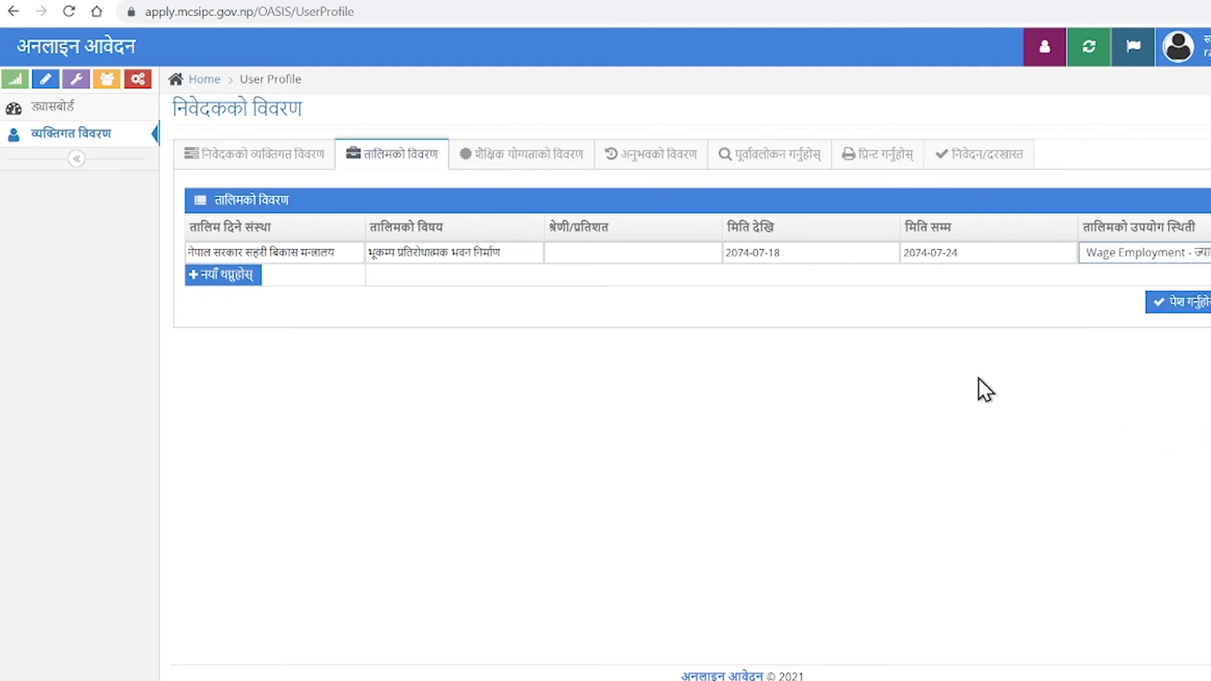
left_click(1171, 304)
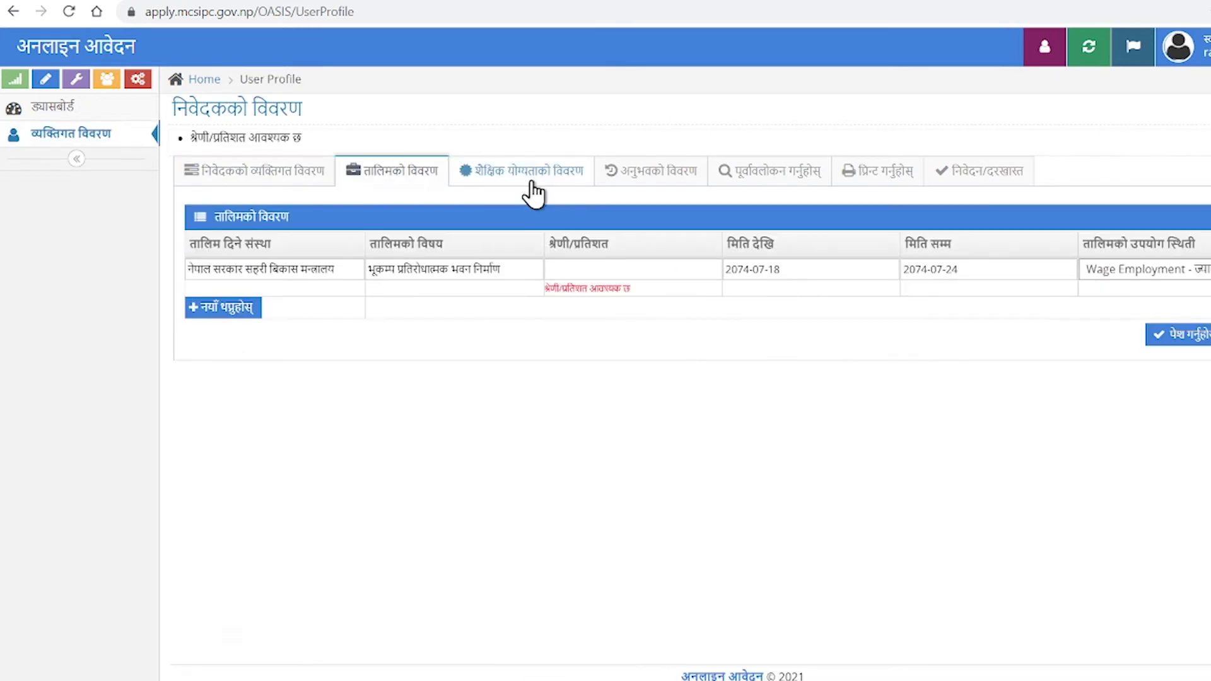
Add a qualification row with board 'Local Level Basic Education Examination Committe' and degree Upper Primary.
left_click(513, 168)
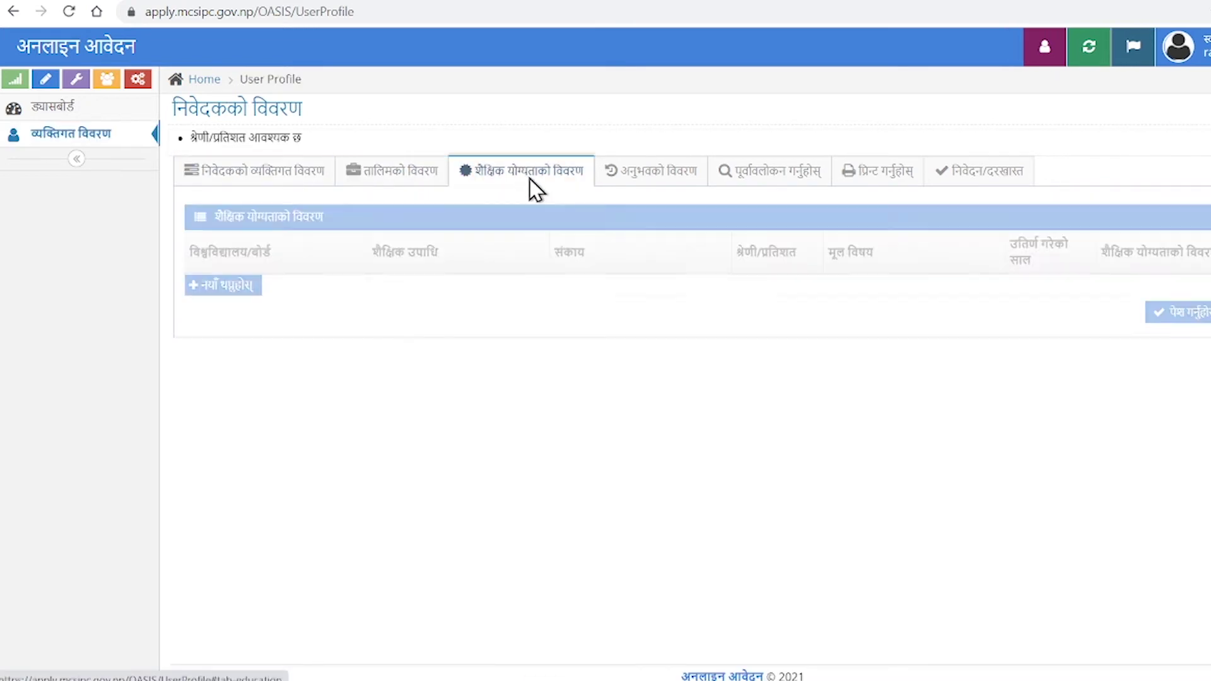
left_click(219, 284)
left_click(308, 284)
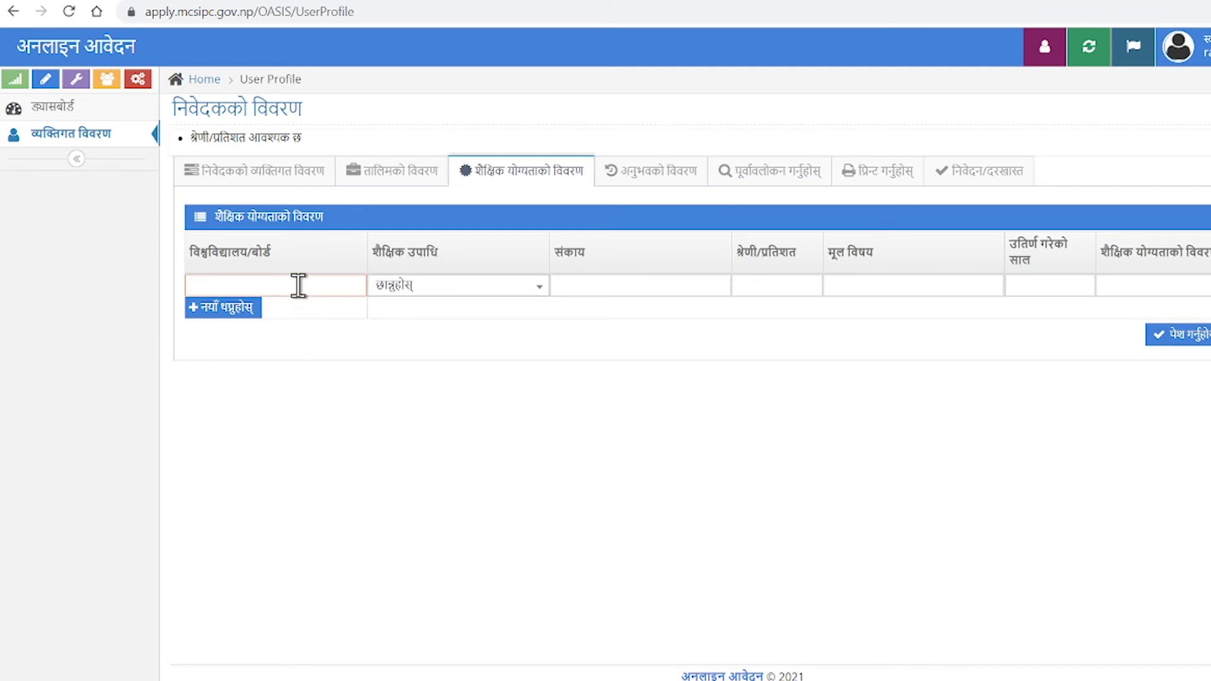
type("Local Level B")
type("asic Education ")
type("Examination Com")
type("mitte")
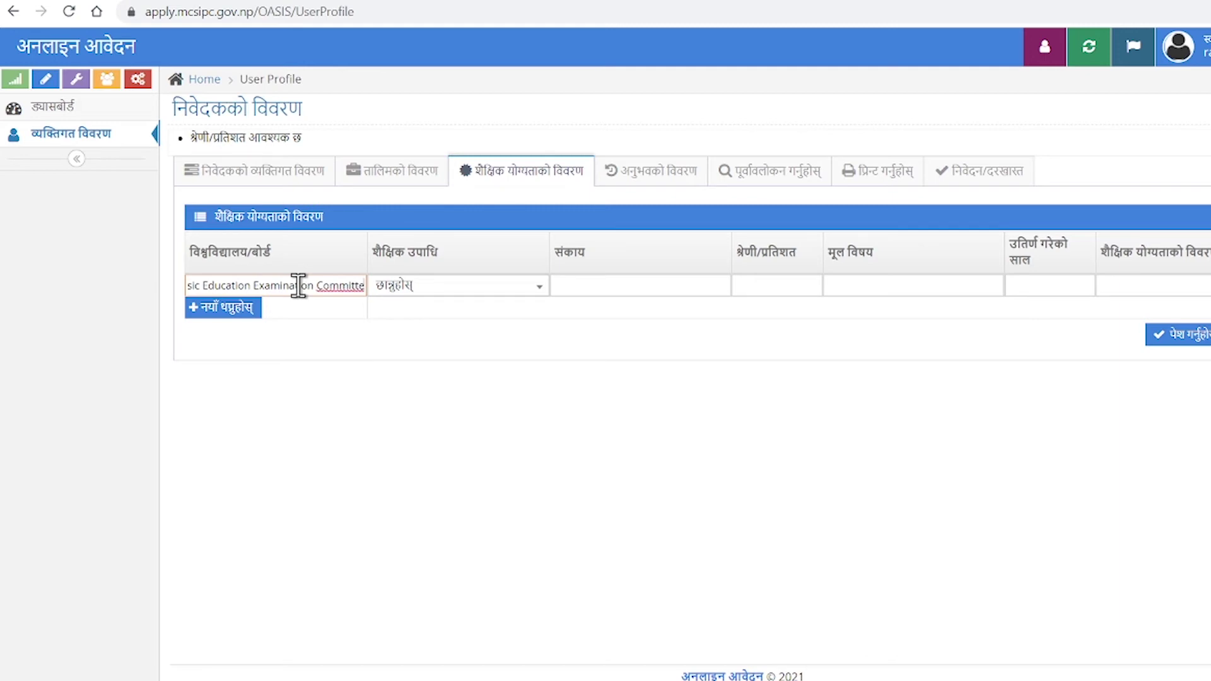
left_click(505, 287)
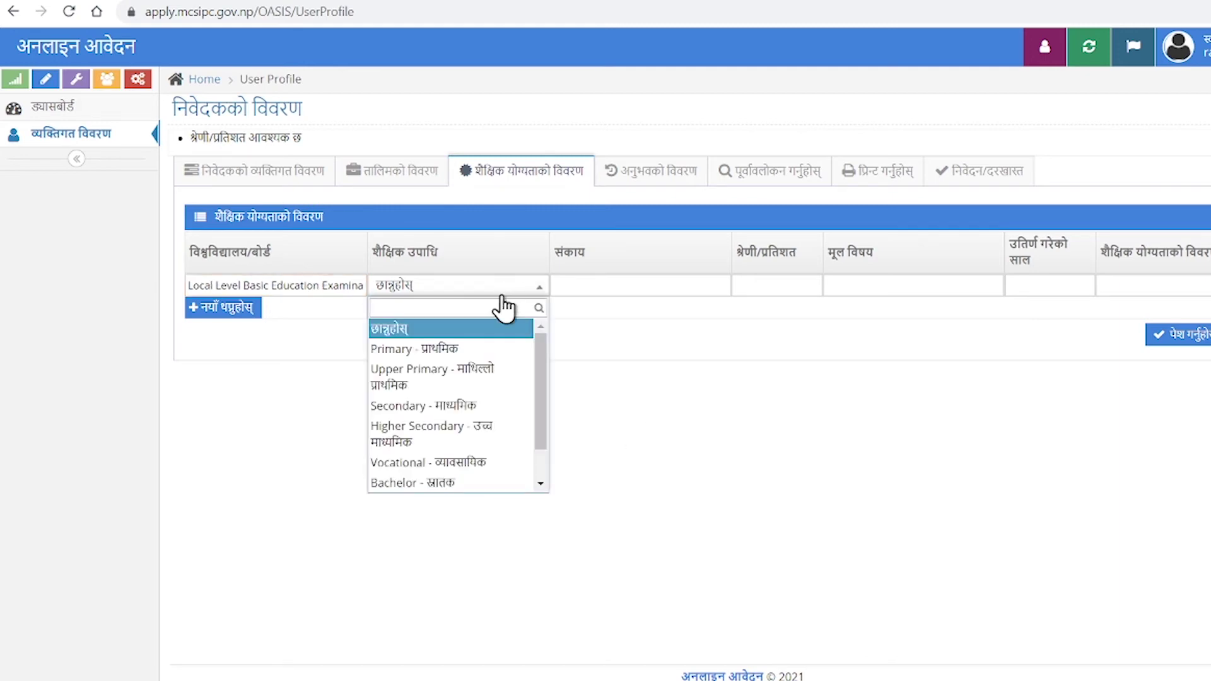
left_click(489, 394)
Enter faculty Class 8 and grade 2.22.
left_click(626, 282)
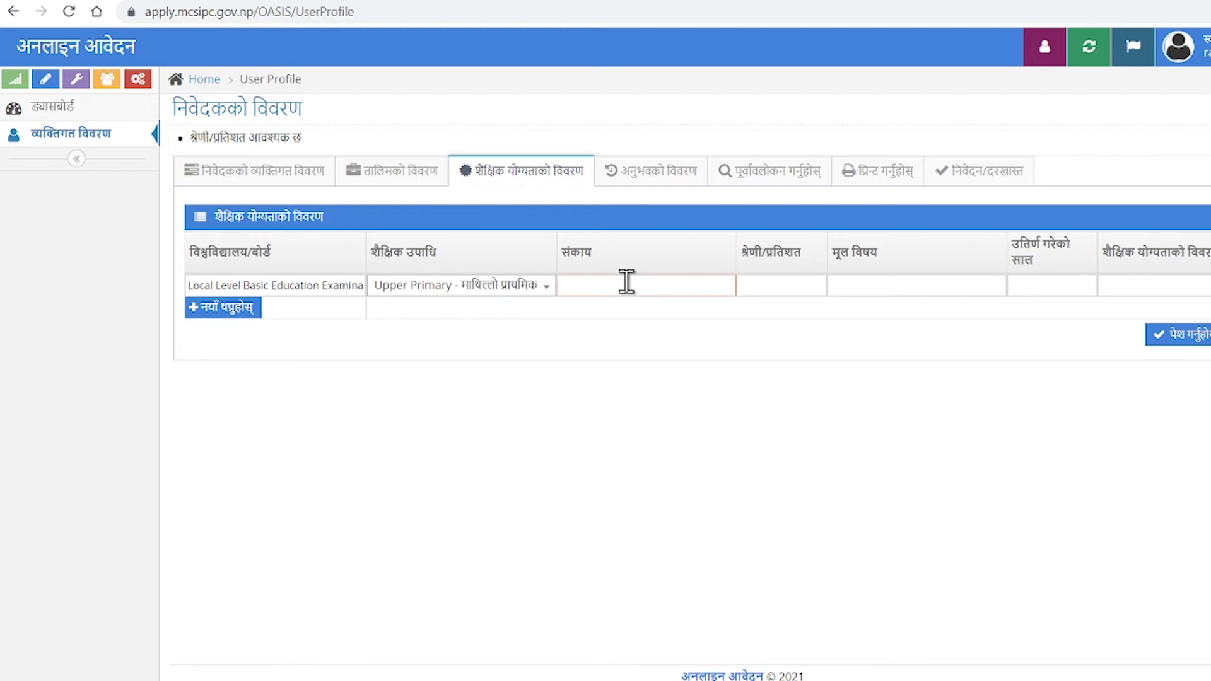
type("Class 8")
key("Tab")
type("2022")
key("BackSpace")
key("BackSpace")
type(".22")
Enter subject Opt. Computer, year 2074, details 'Basic Education Examination', and submit.
left_click(820, 290)
type("Opt.")
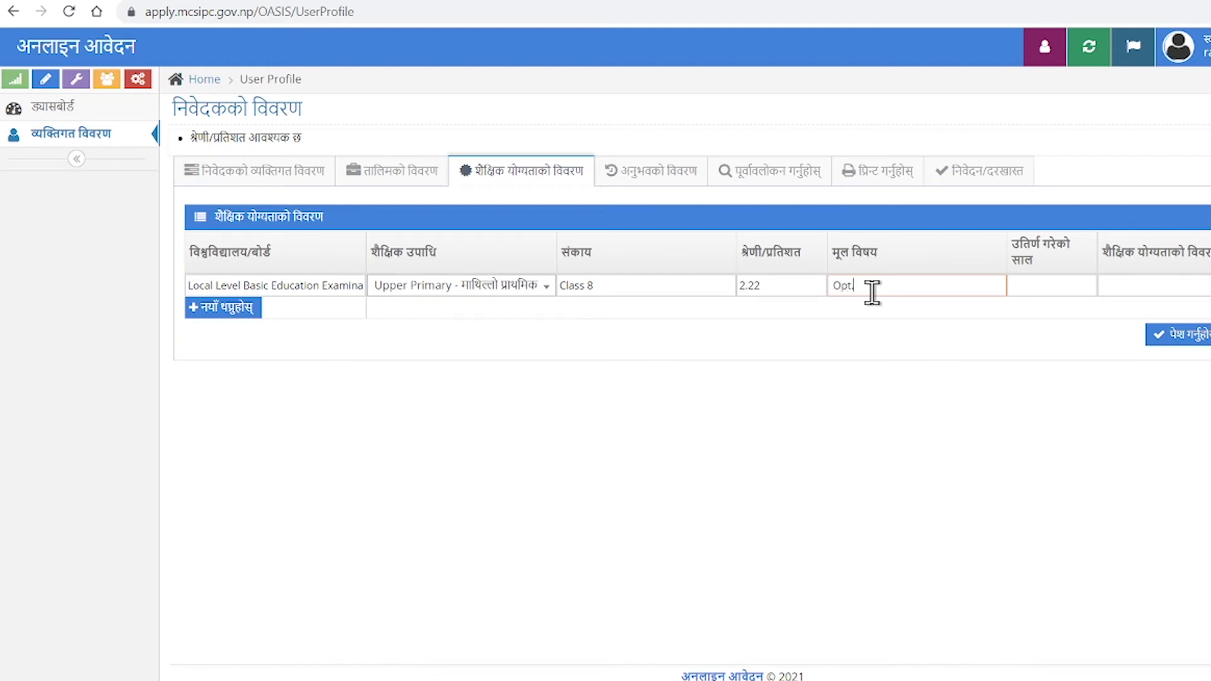
type(" Computer")
type("2074")
left_click(1154, 291)
type("Basic Education Examination")
left_click(1167, 337)
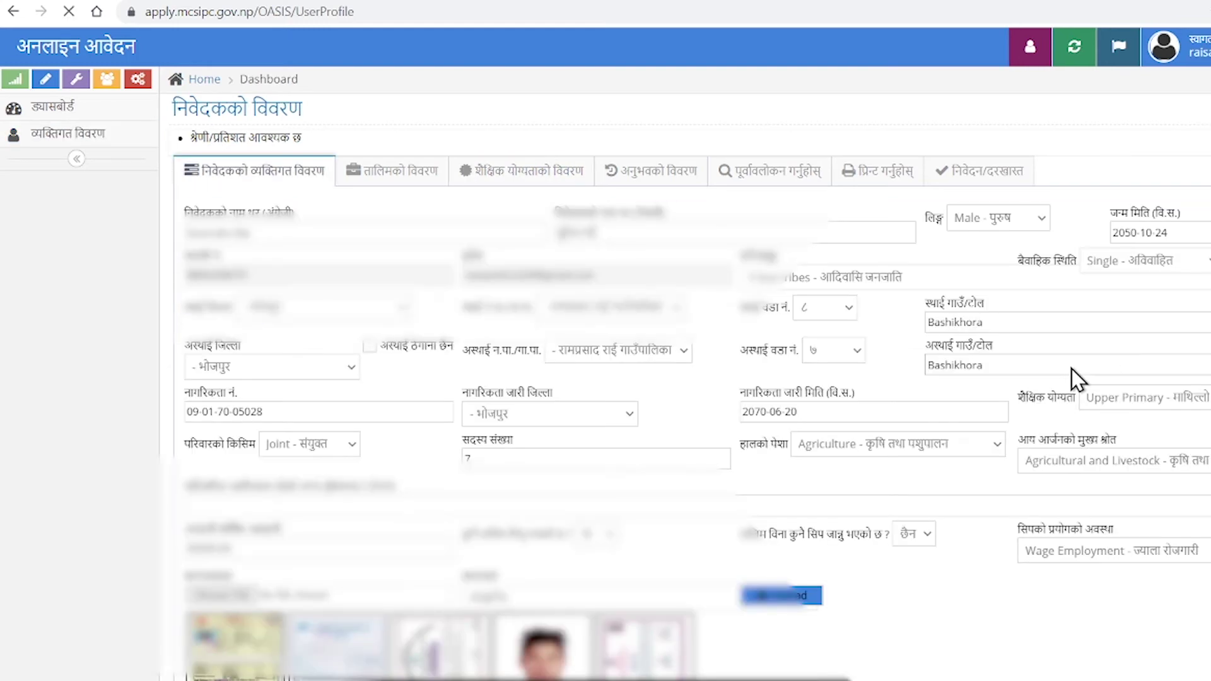
Open the work experience section and preview the application twice.
left_click(650, 170)
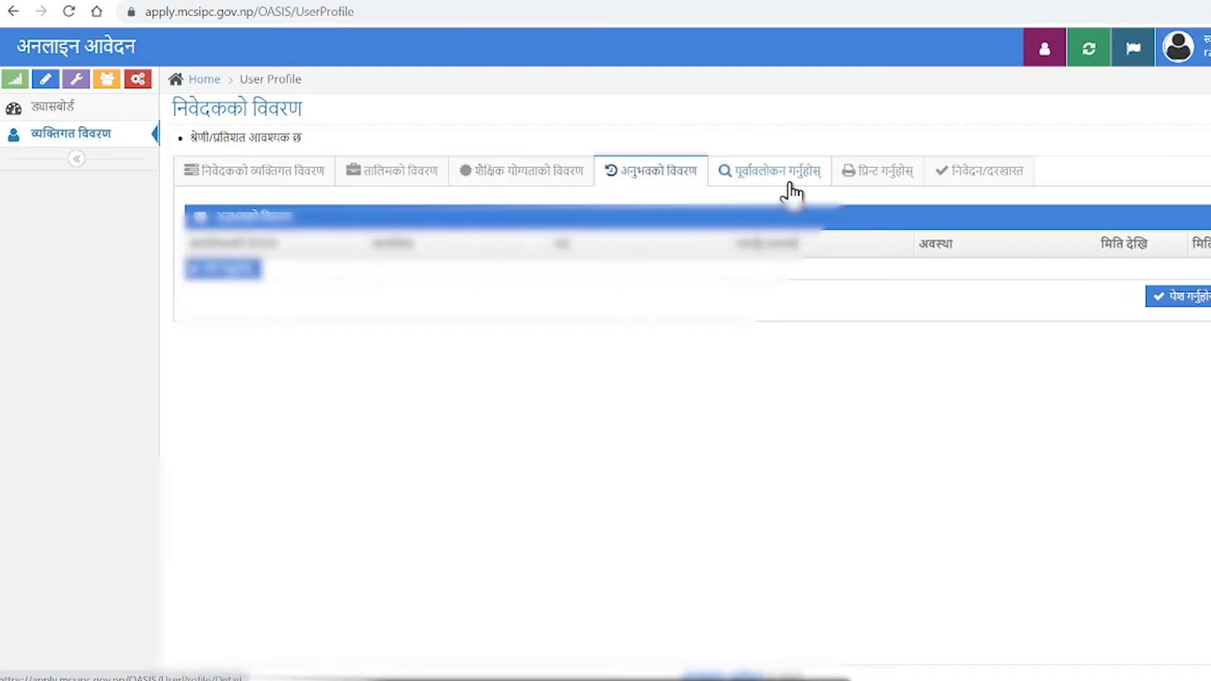
left_click(785, 172)
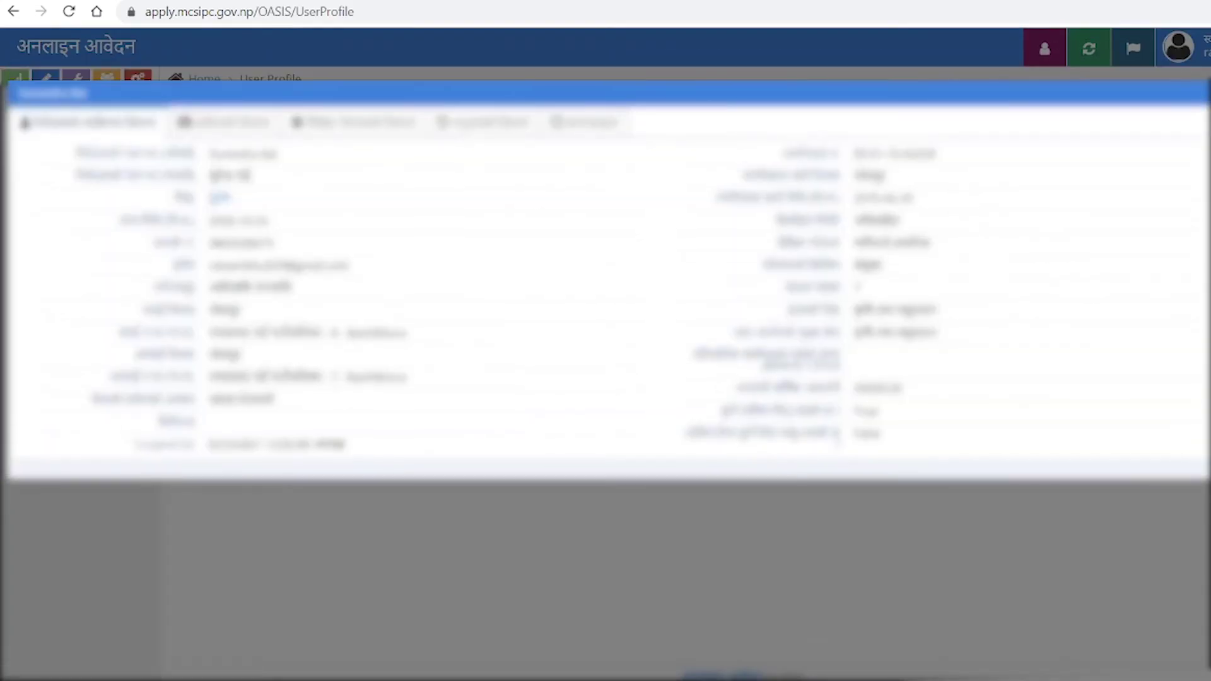
key("Escape")
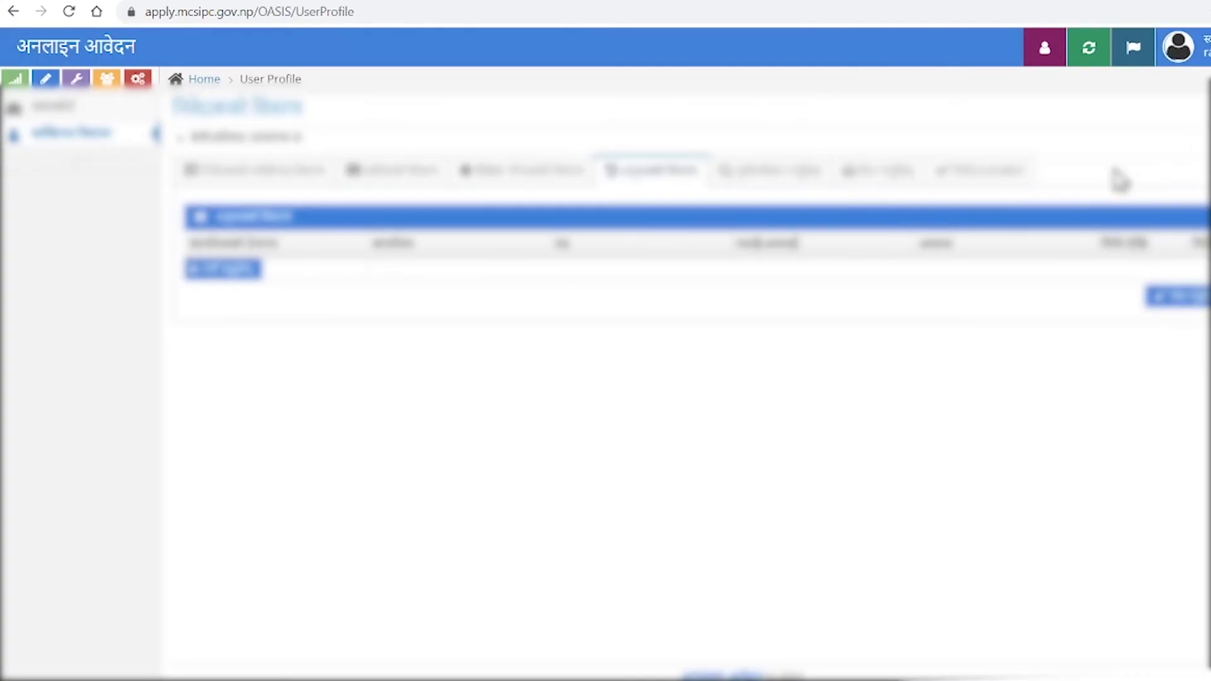
left_click(755, 182)
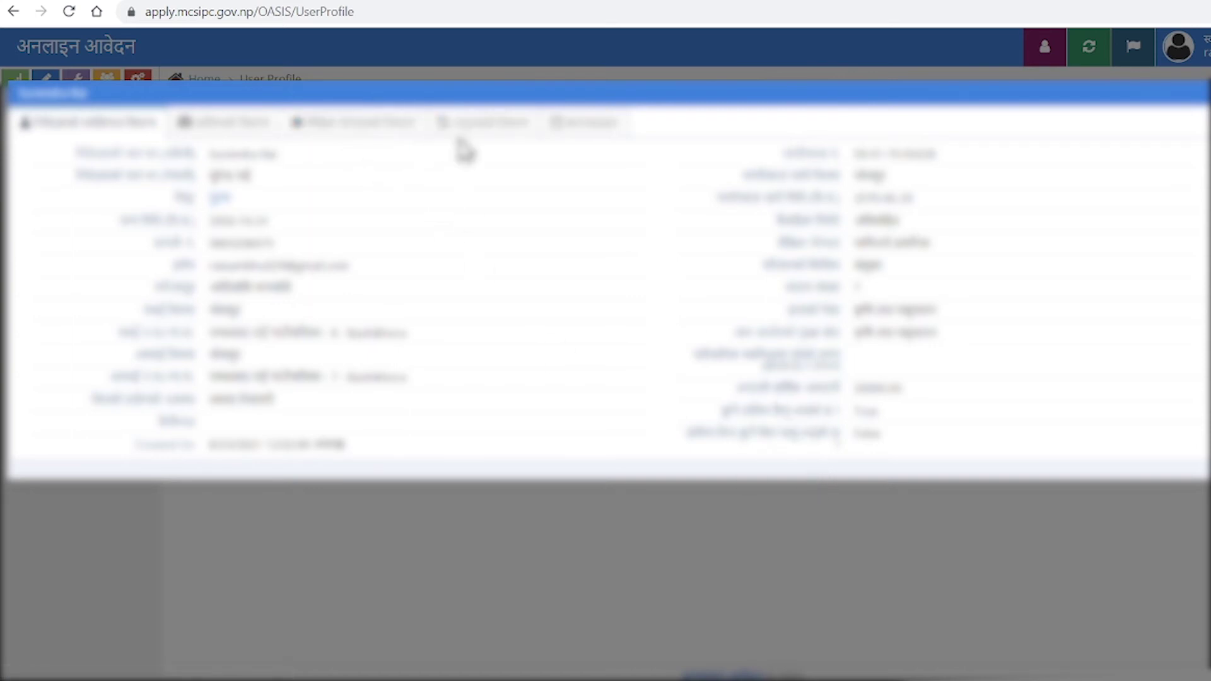
key("Escape")
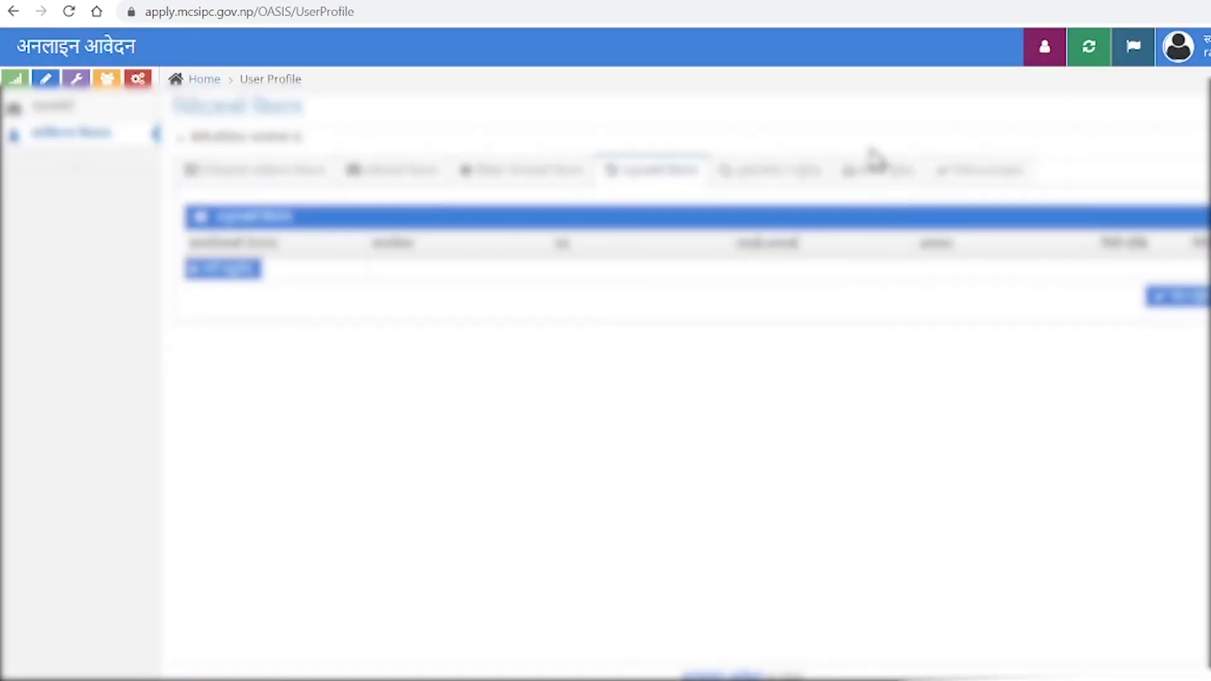
Change a dropdown value in personal details, save the profile, and preview it.
left_click(315, 181)
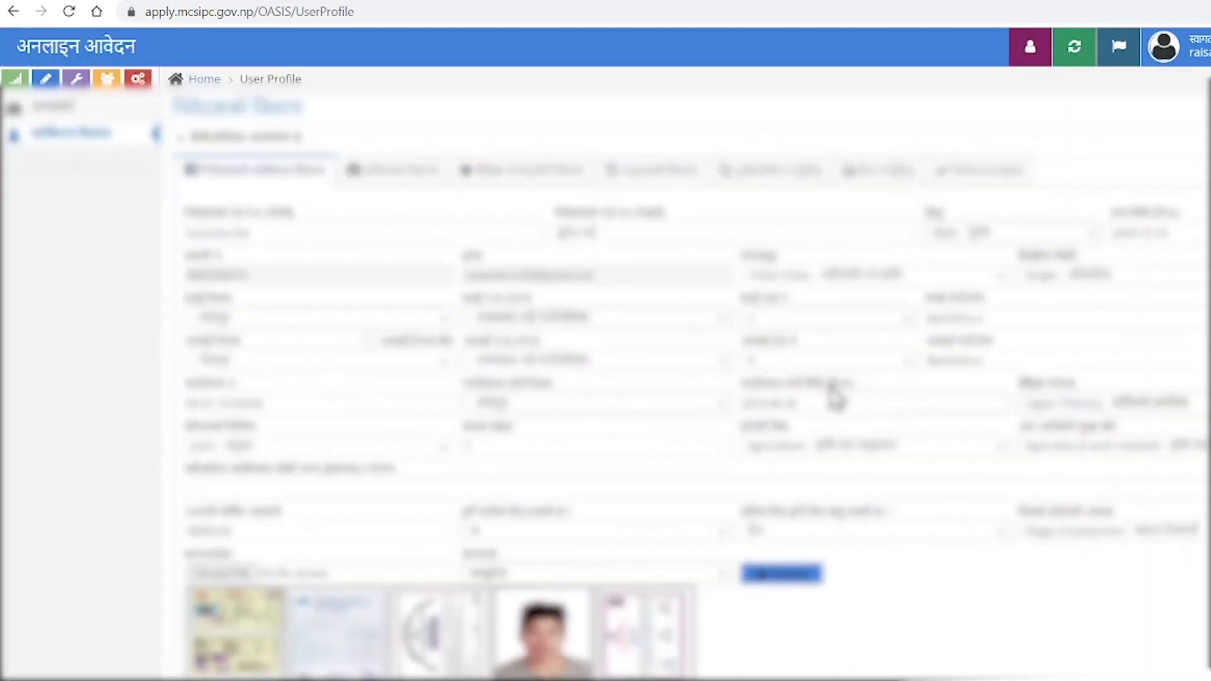
left_click(808, 362)
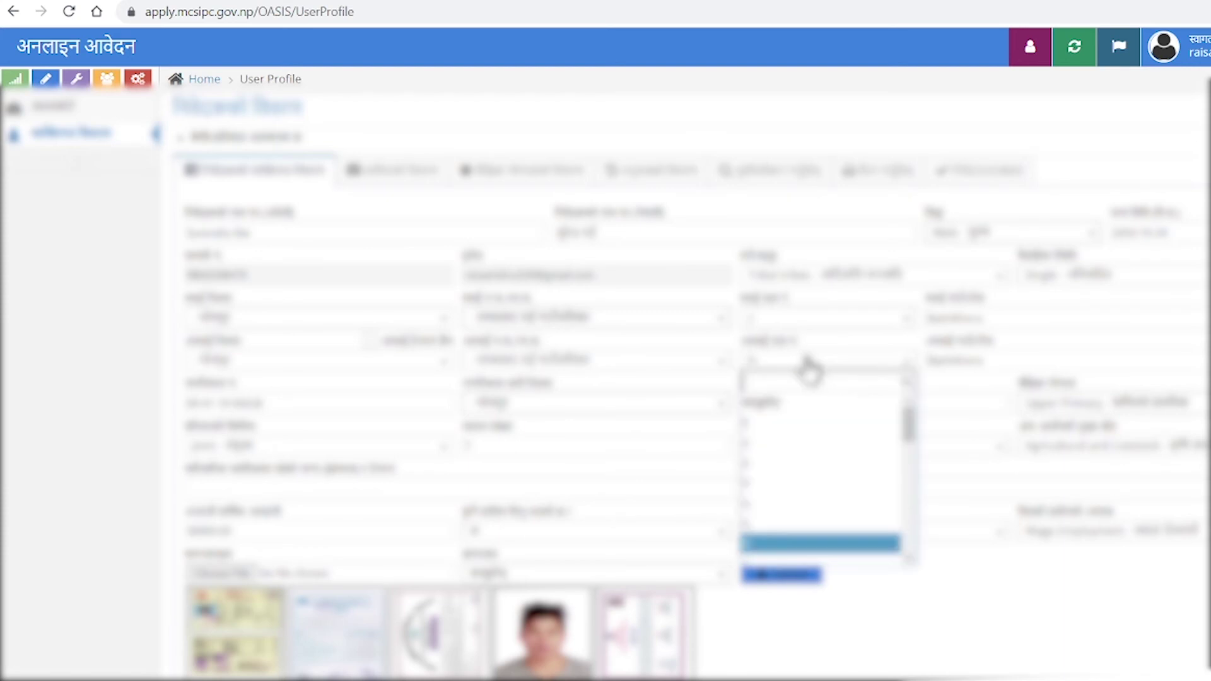
left_click(793, 498)
scroll(1025, 526, "down", 2)
left_click(1169, 599)
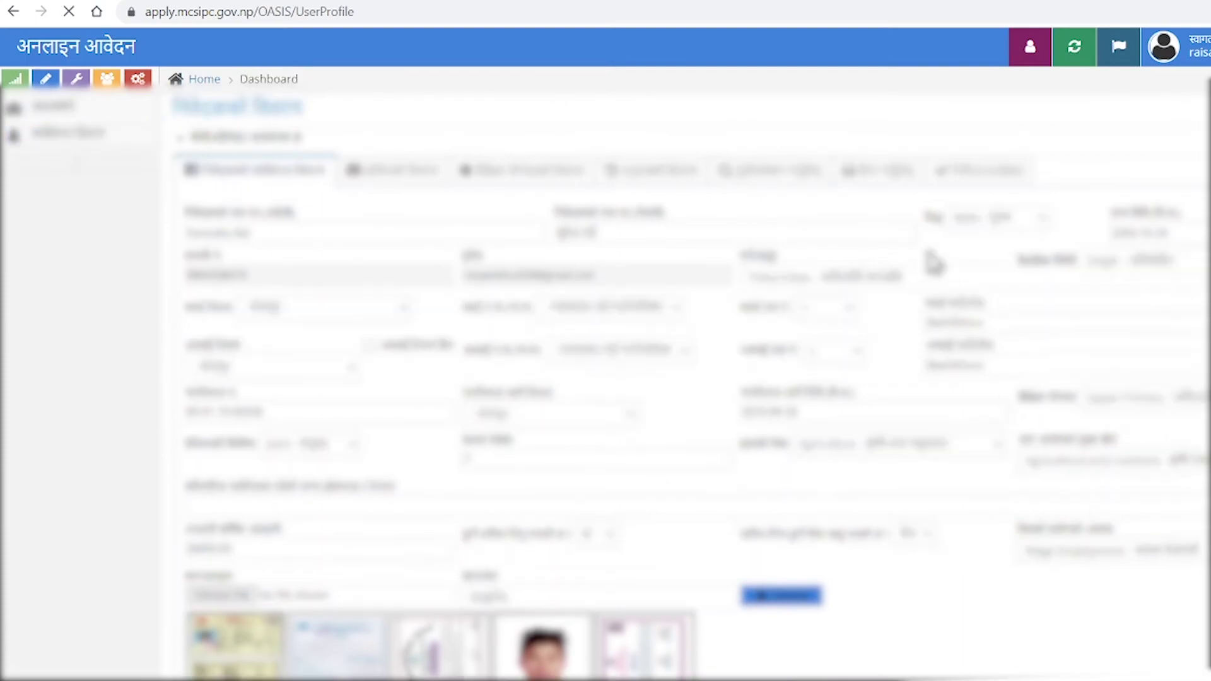
left_click(793, 176)
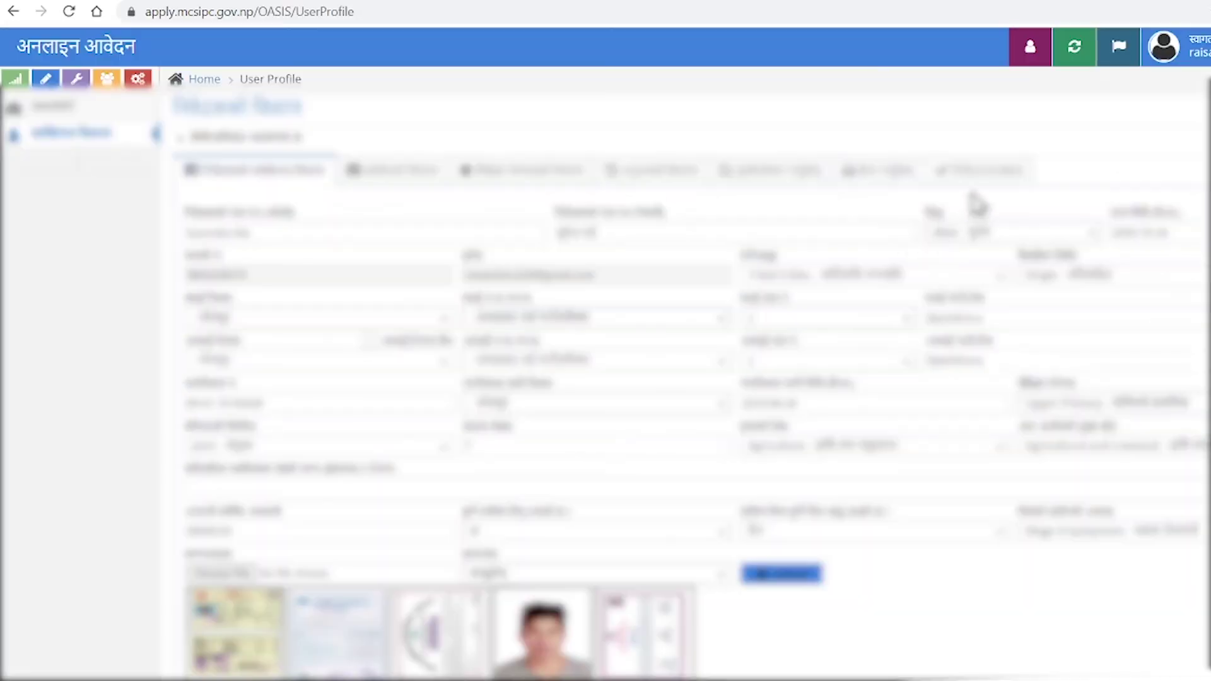
left_click(979, 176)
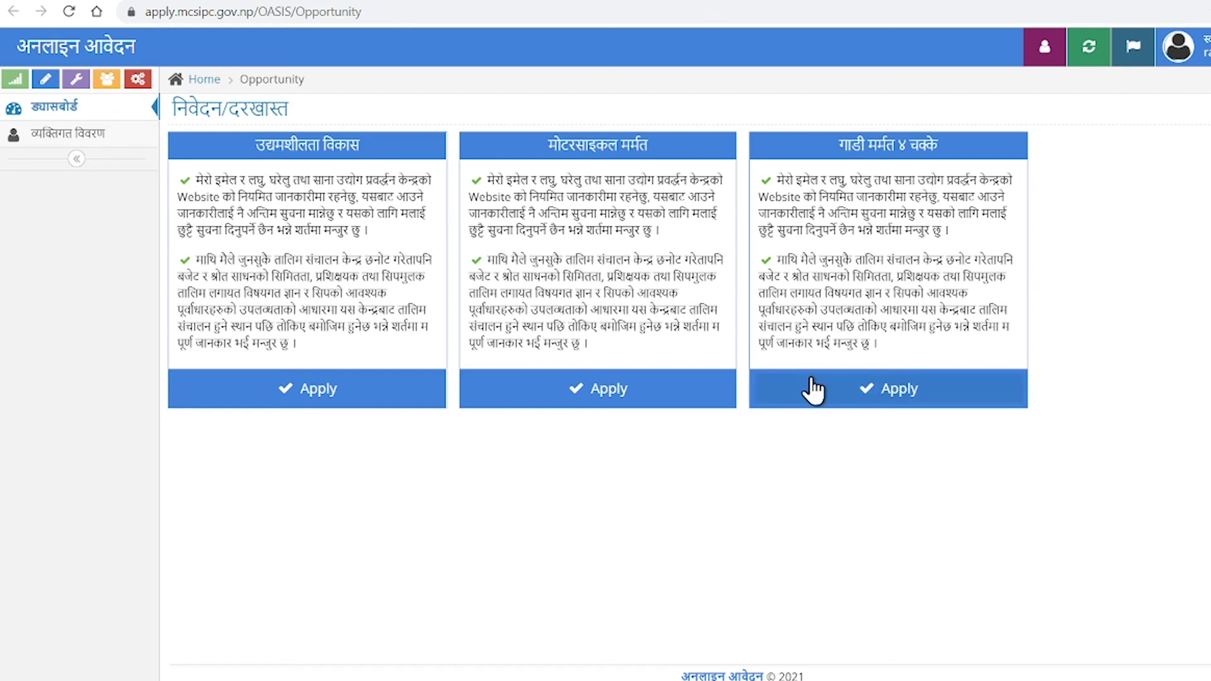
Apply for Motorcycle Repair, selecting the applicant's name and Tribal tribes as वर्ग/समूह.
left_click(581, 413)
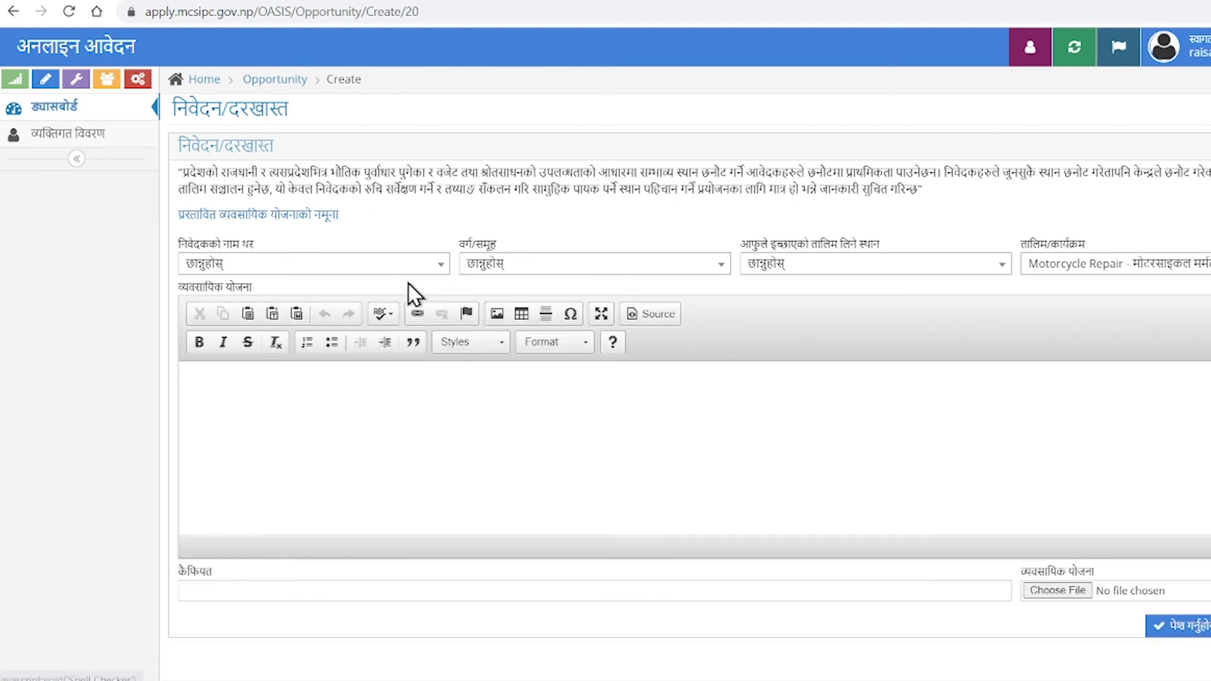
left_click(420, 273)
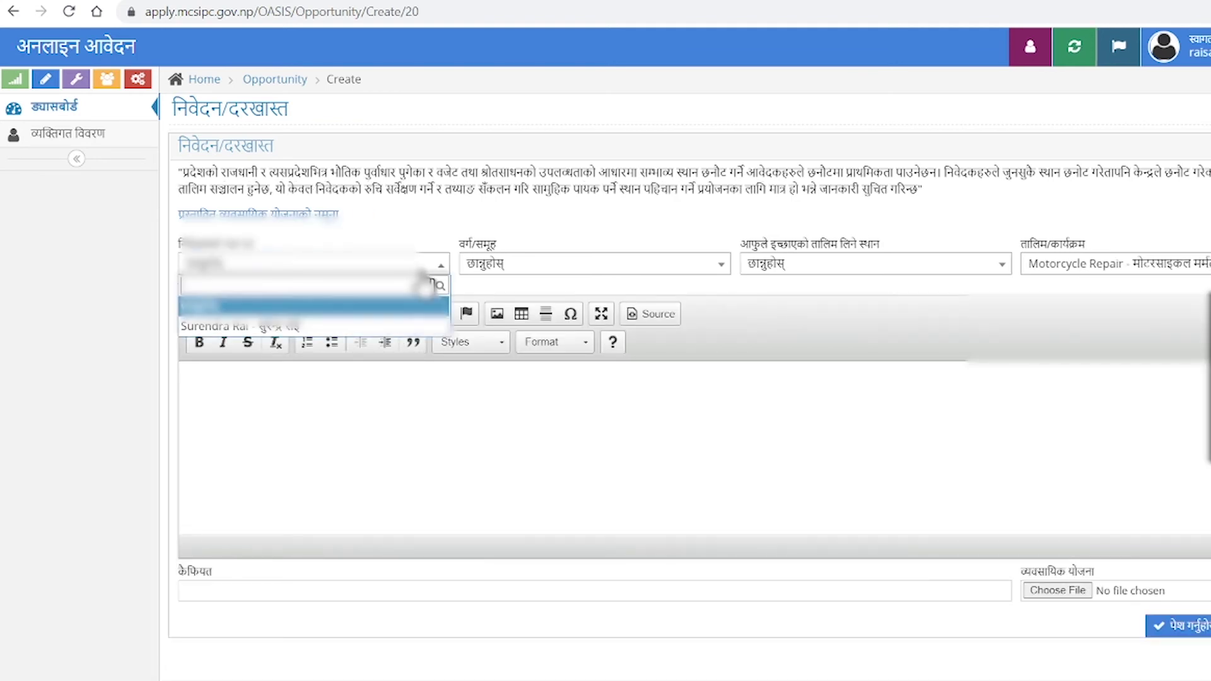
left_click(366, 332)
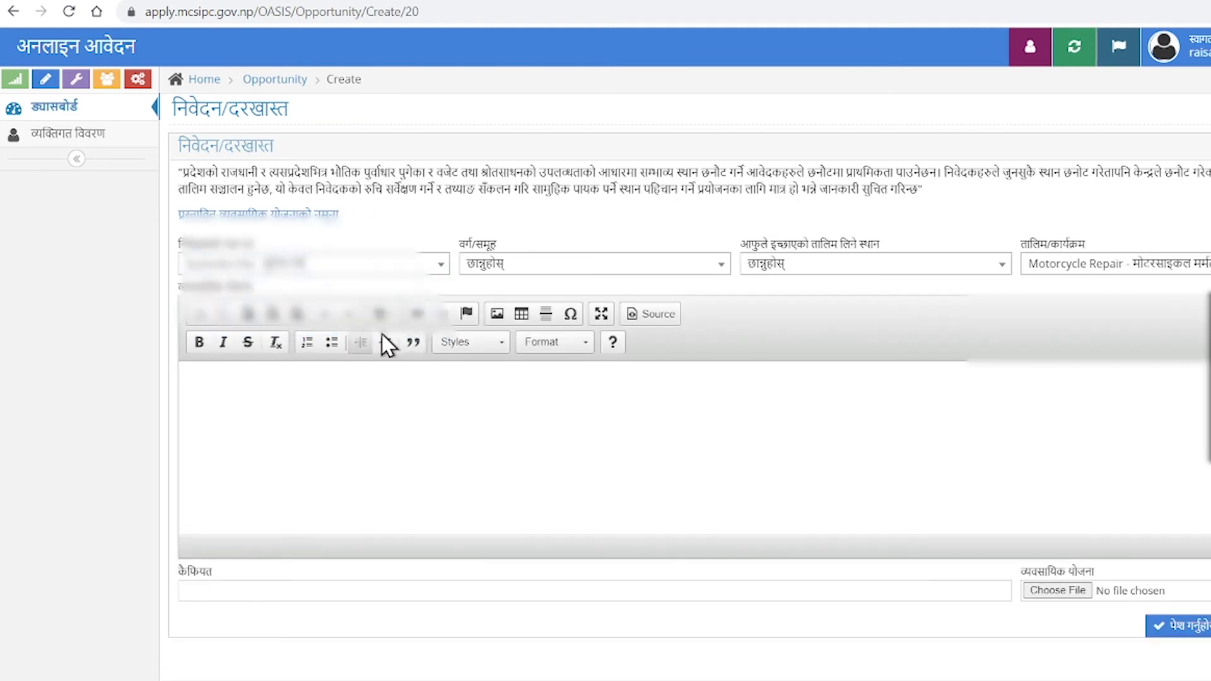
left_click(562, 278)
scroll(580, 416, "down", 3)
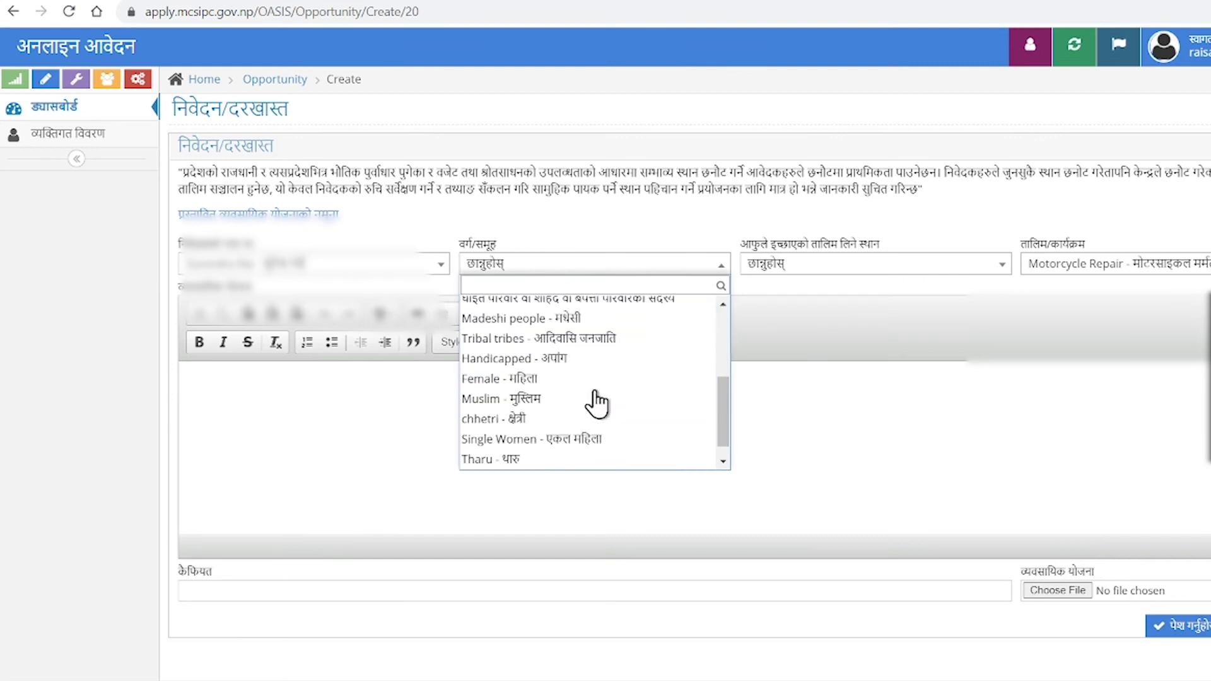
scroll(603, 406, "up", 2)
left_click(599, 406)
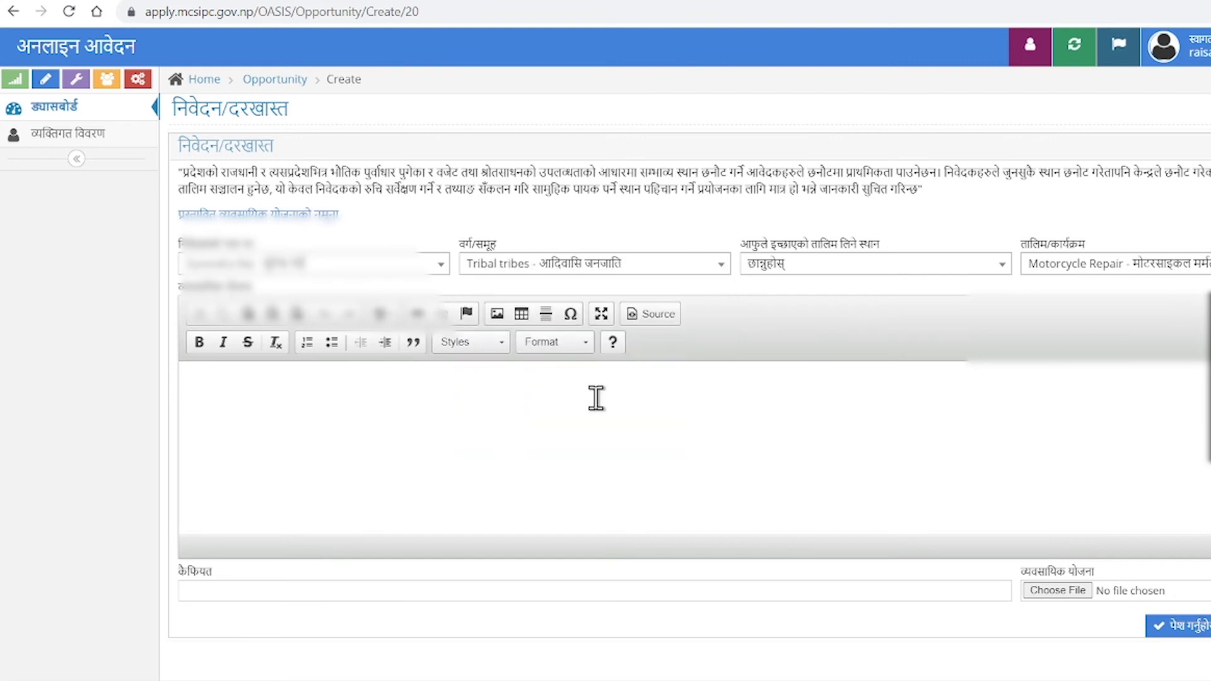
Open the training location list and close it without choosing a location.
left_click(870, 271)
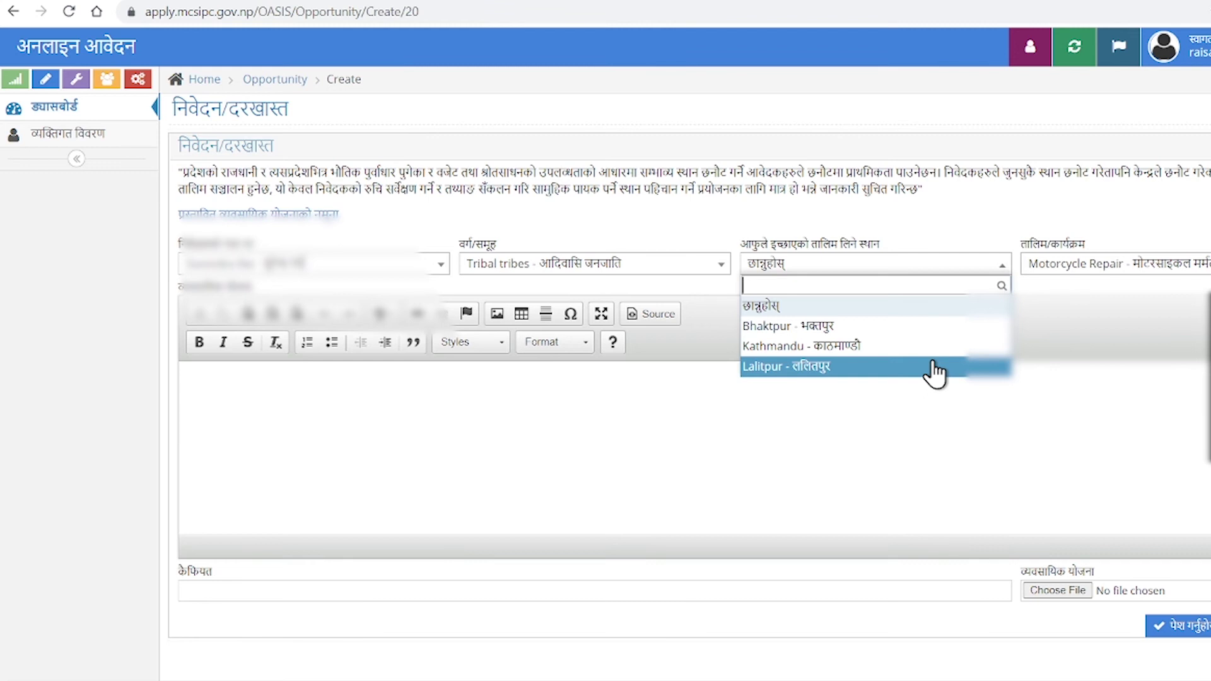
left_click(268, 394)
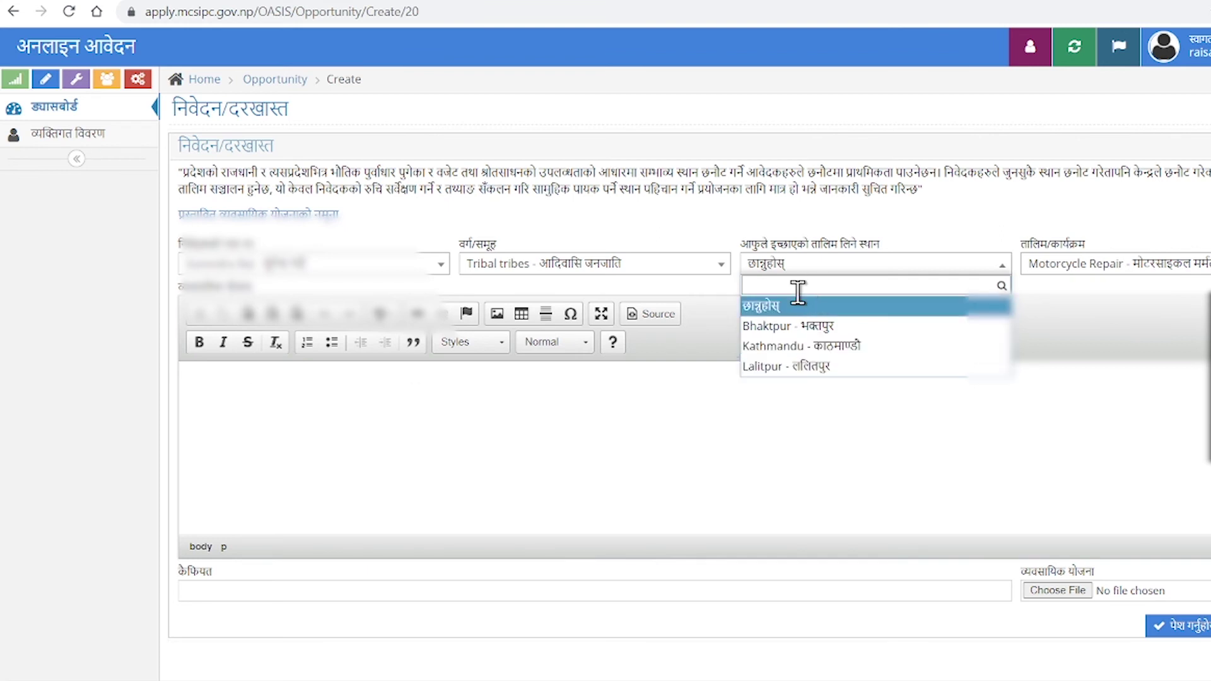
left_click(794, 316)
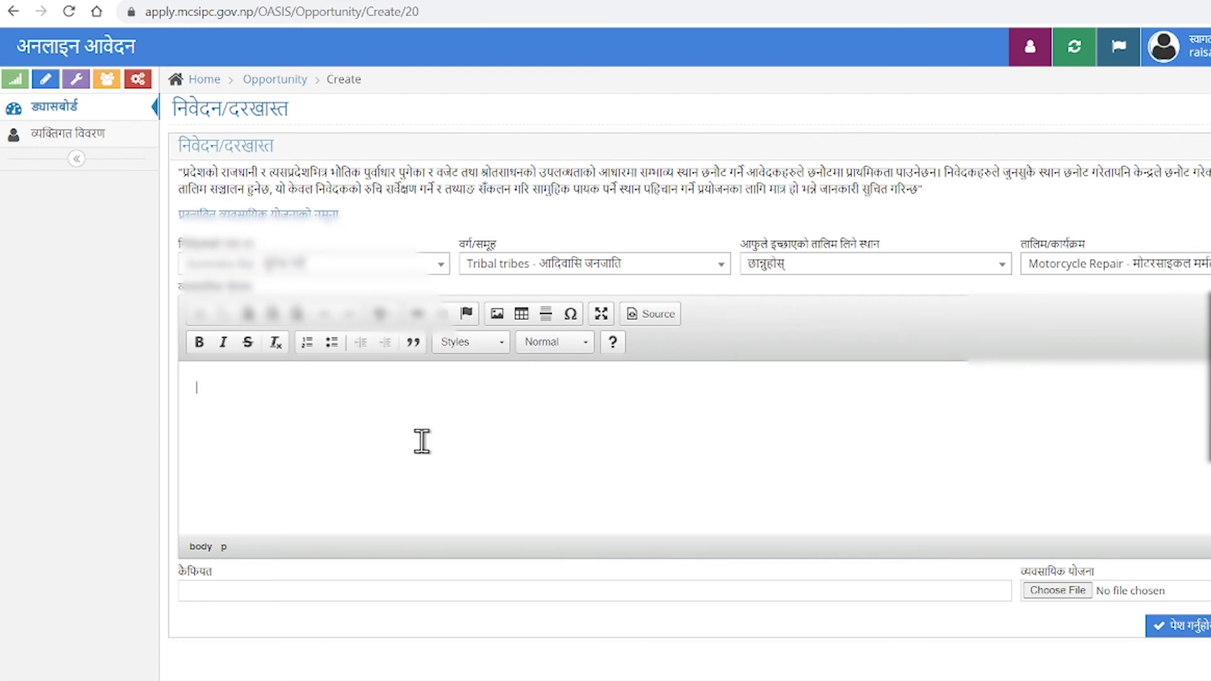
Type 'yo taalim garisakepachhi mera nimna byabasaayik yojanaa haru raheka chhan' in Nepali, then a new line.
type("यो")
type("alim garisak")
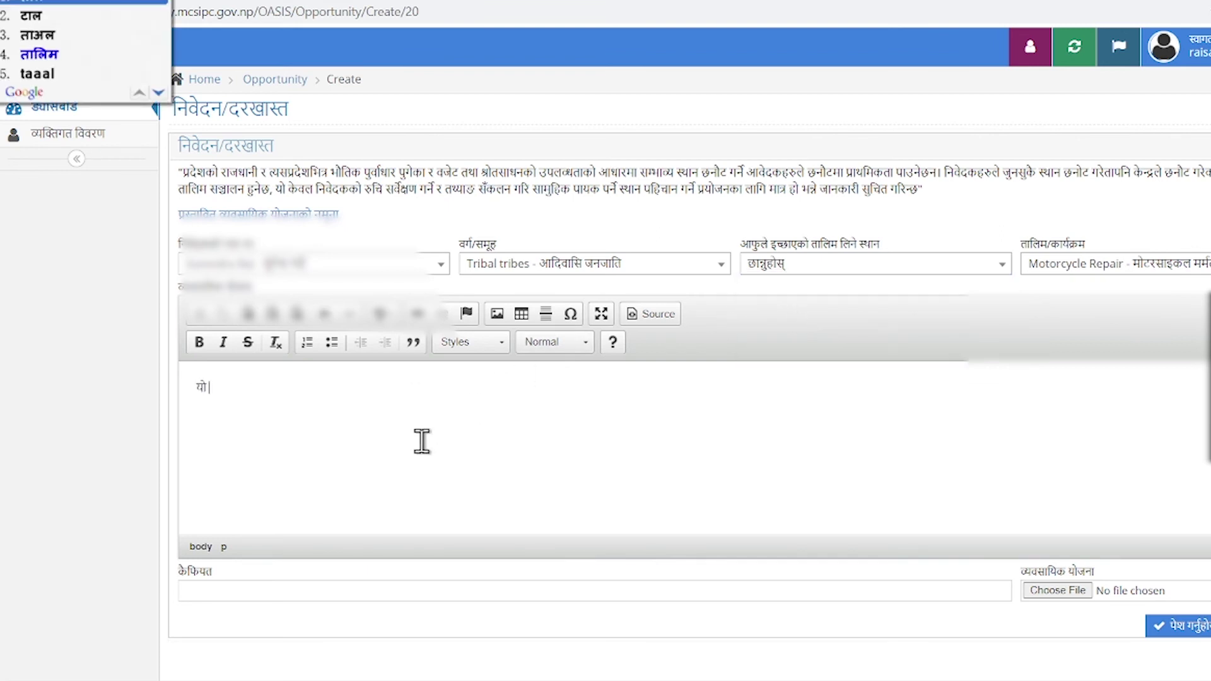
type("epachhi")
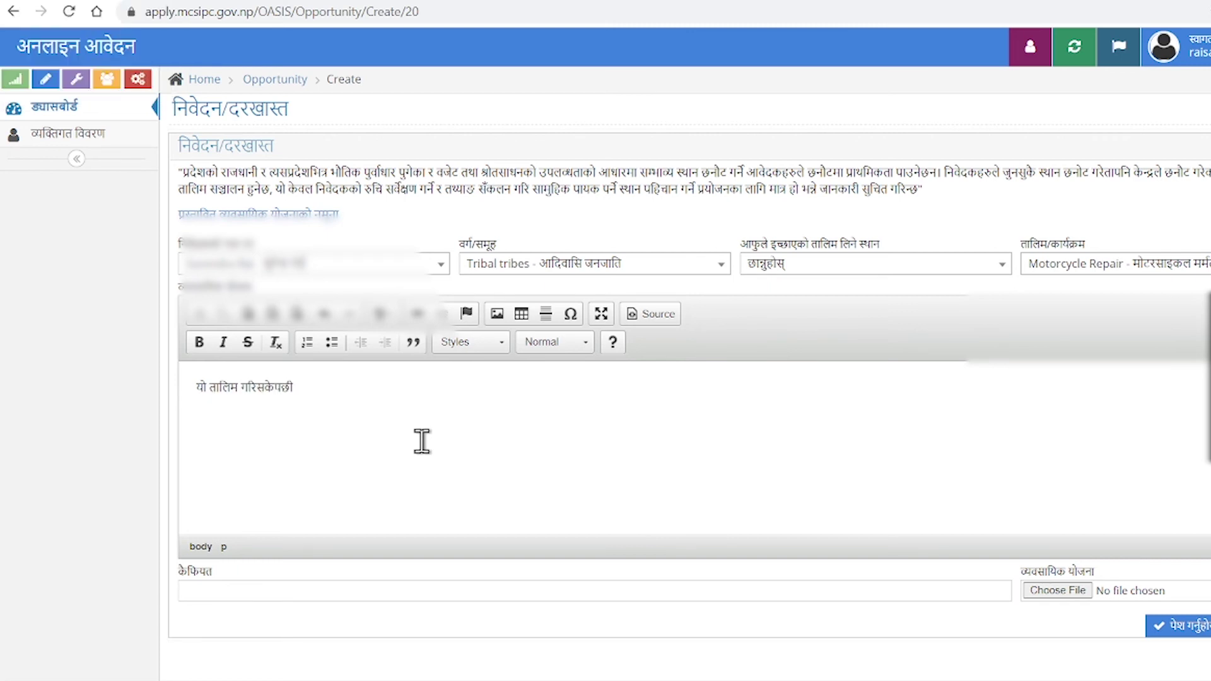
type(" mera nimna b")
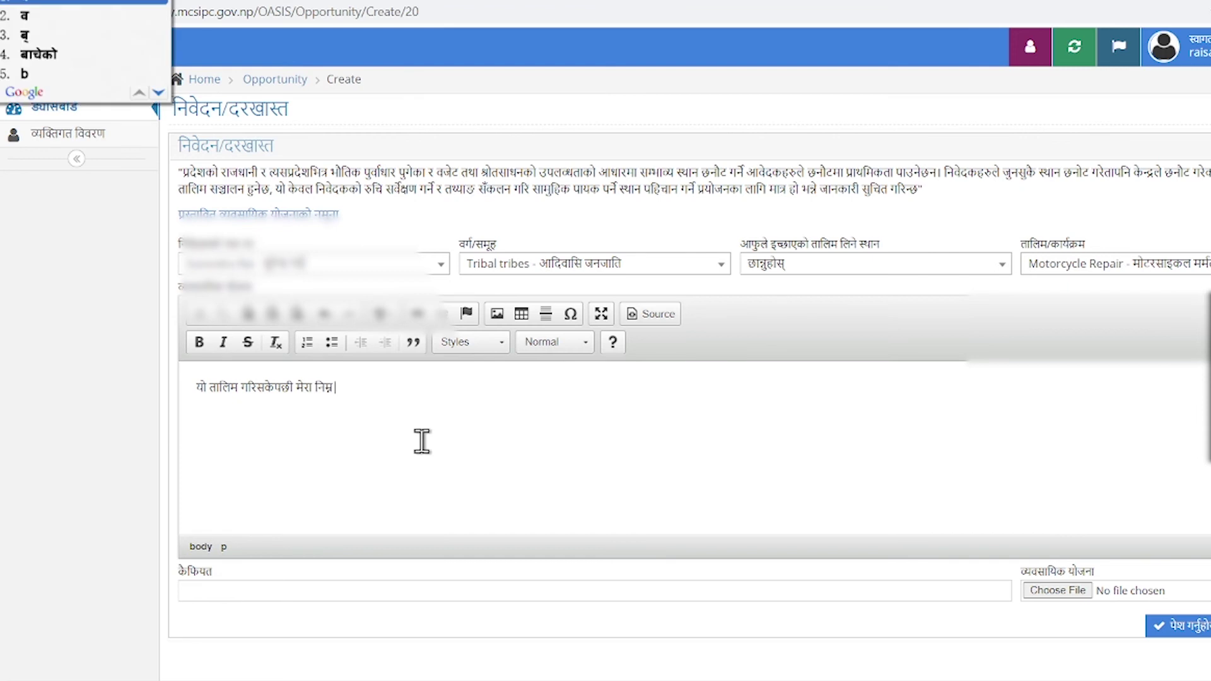
type("yabasyaaki")
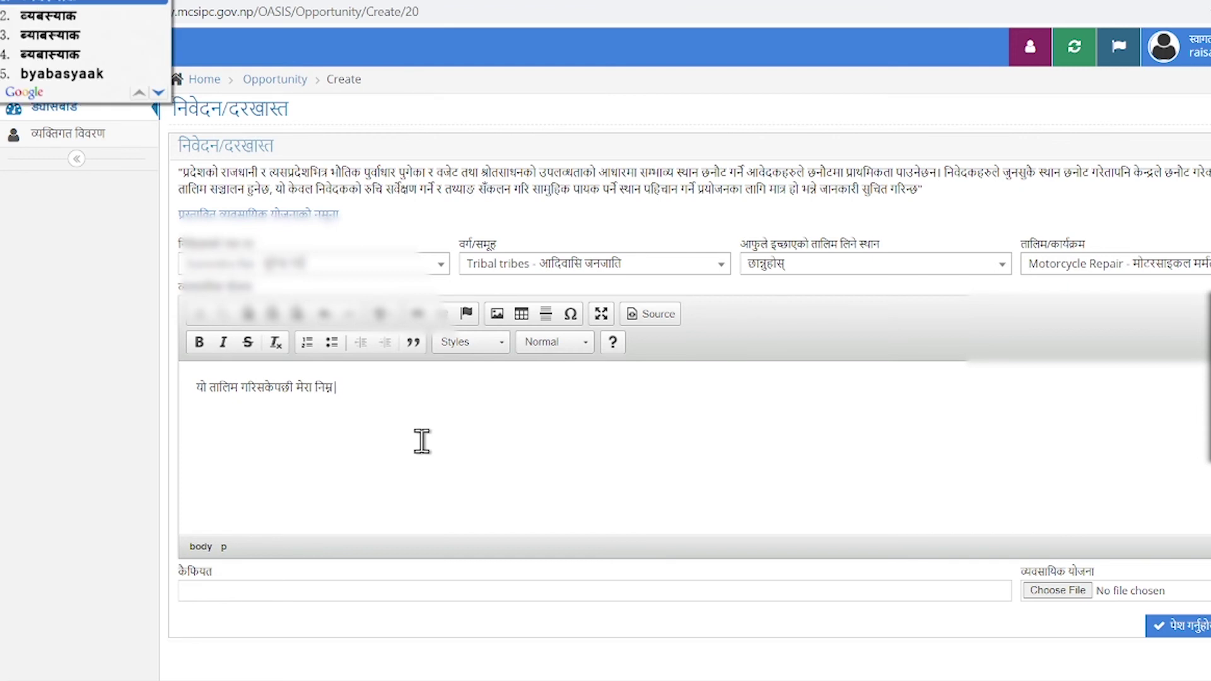
key("BackSpace")
key("BackSpace")
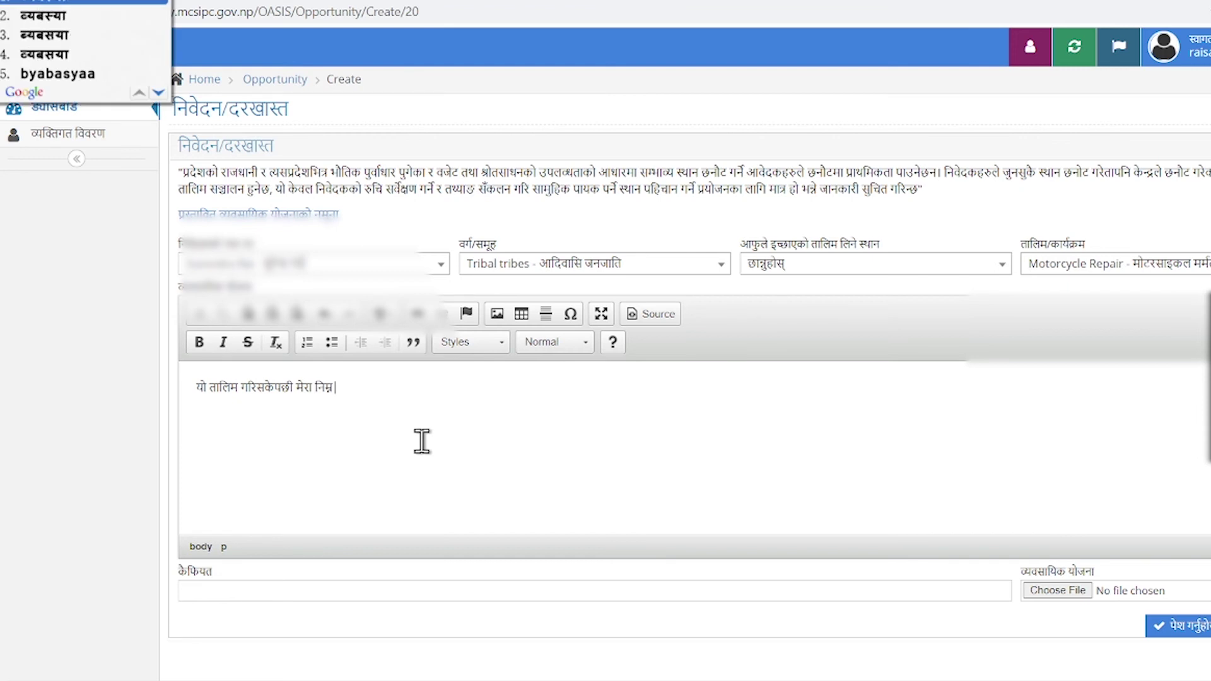
key("BackSpace")
key("BackSpace")
key("BackSpace")
key("BackSpace")
type("yik")
key("space")
type("yojanaa. har")
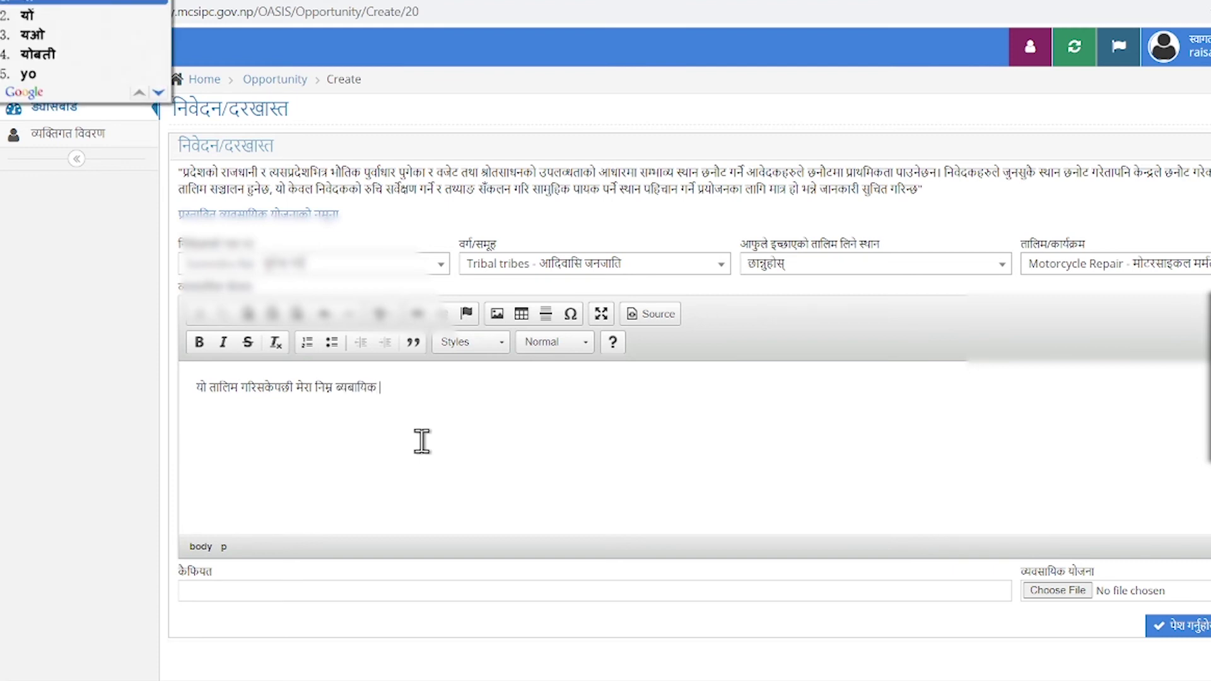
type("u raheka chha ")
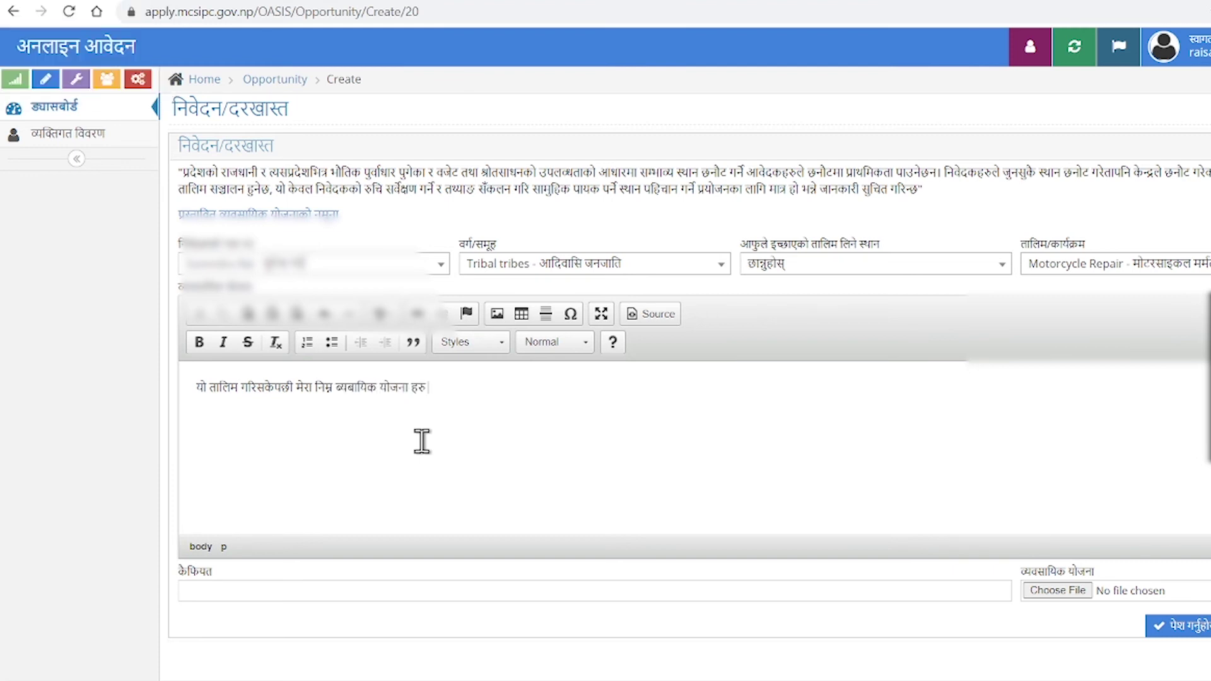
type("n")
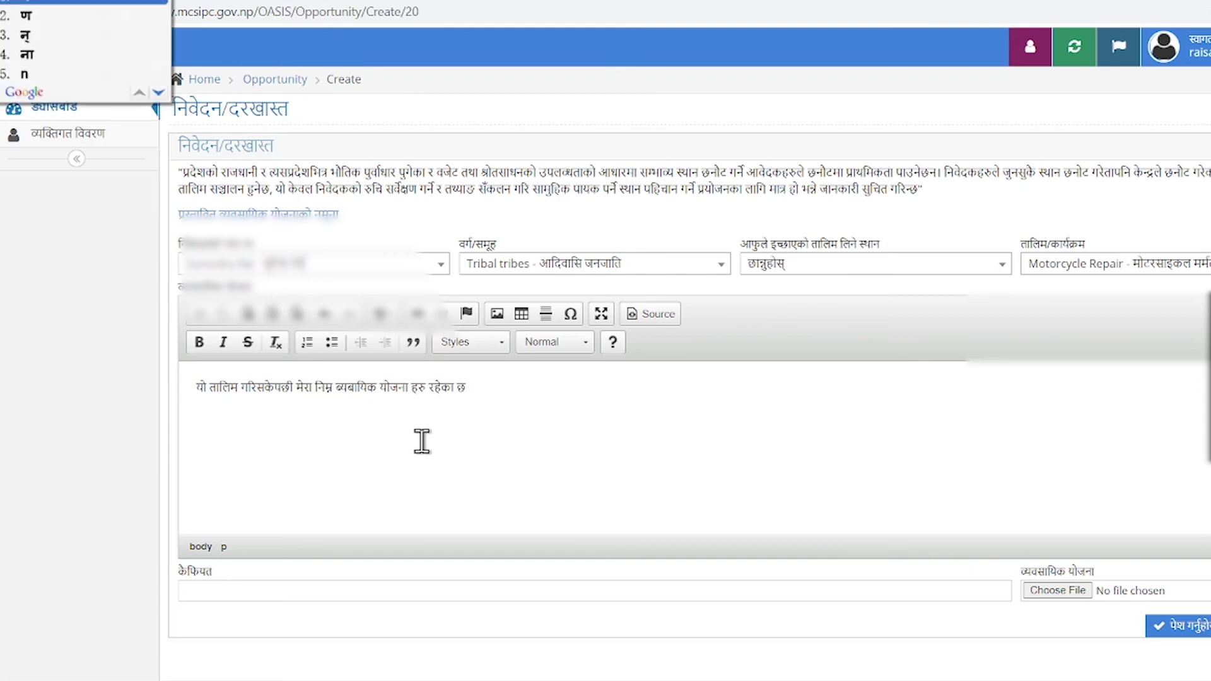
key("BackSpace")
type("n.")
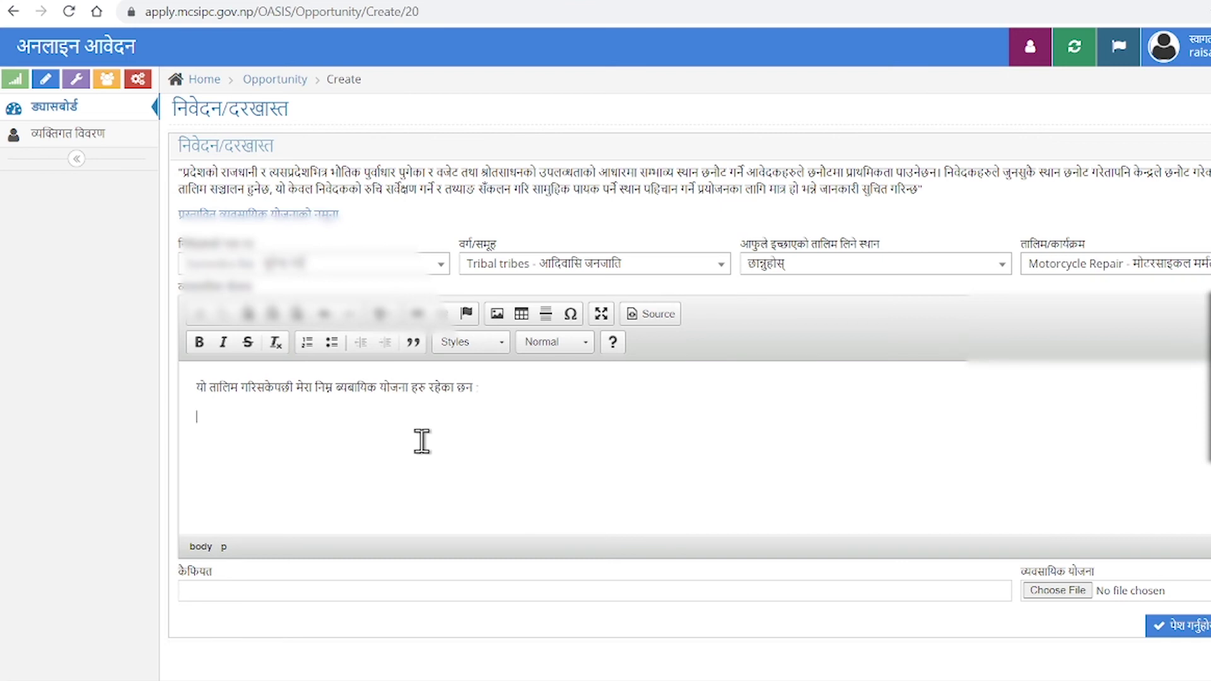
key("Return")
Write business-plan item 1 in Nepali about running one's own business (आफ्नो व्यवसाय संचालन ...).
left_click(311, 347)
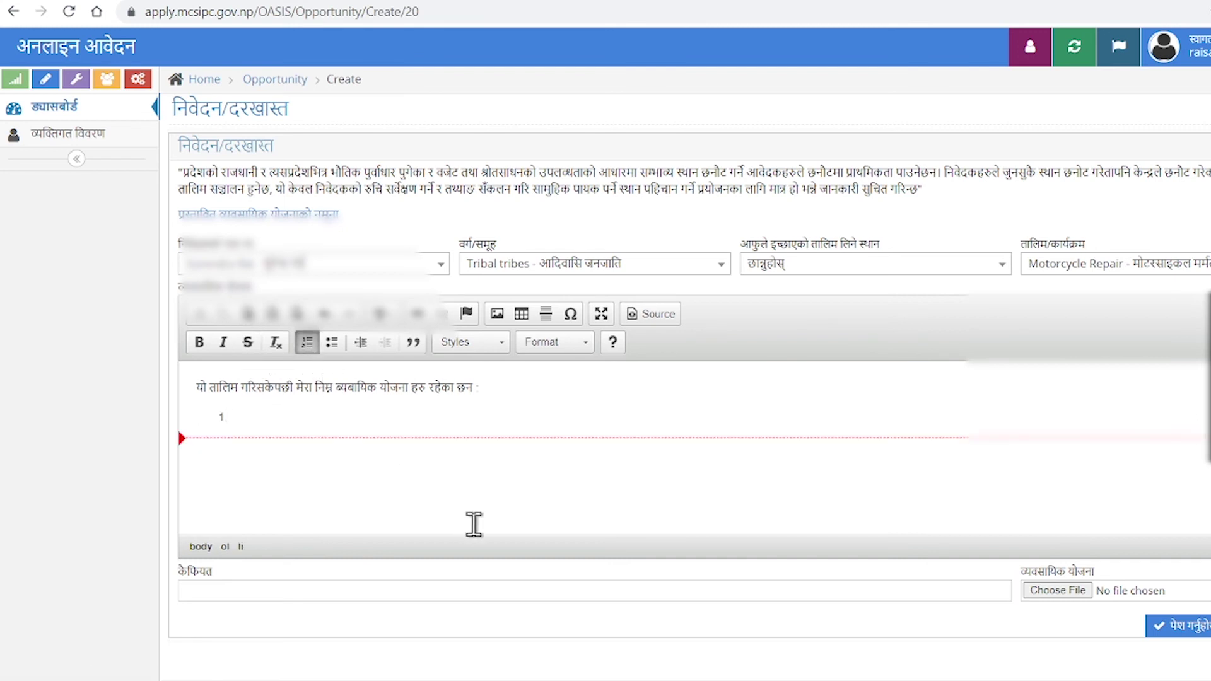
type("आफ्नो")
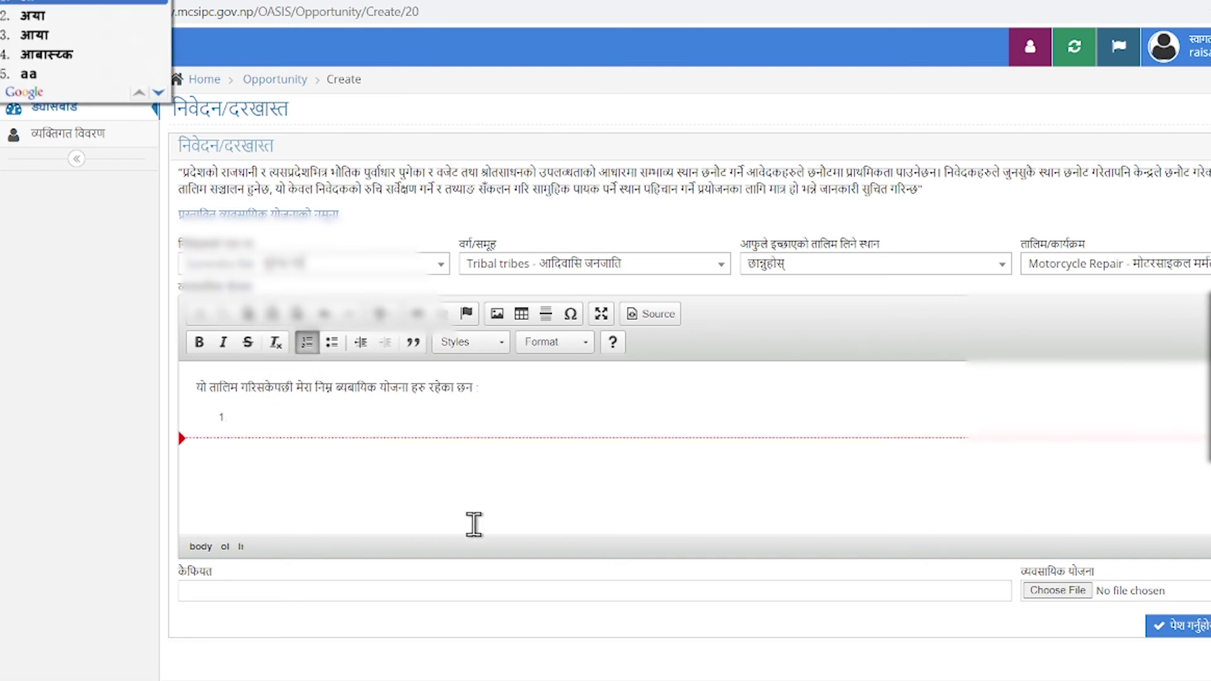
type("byaba")
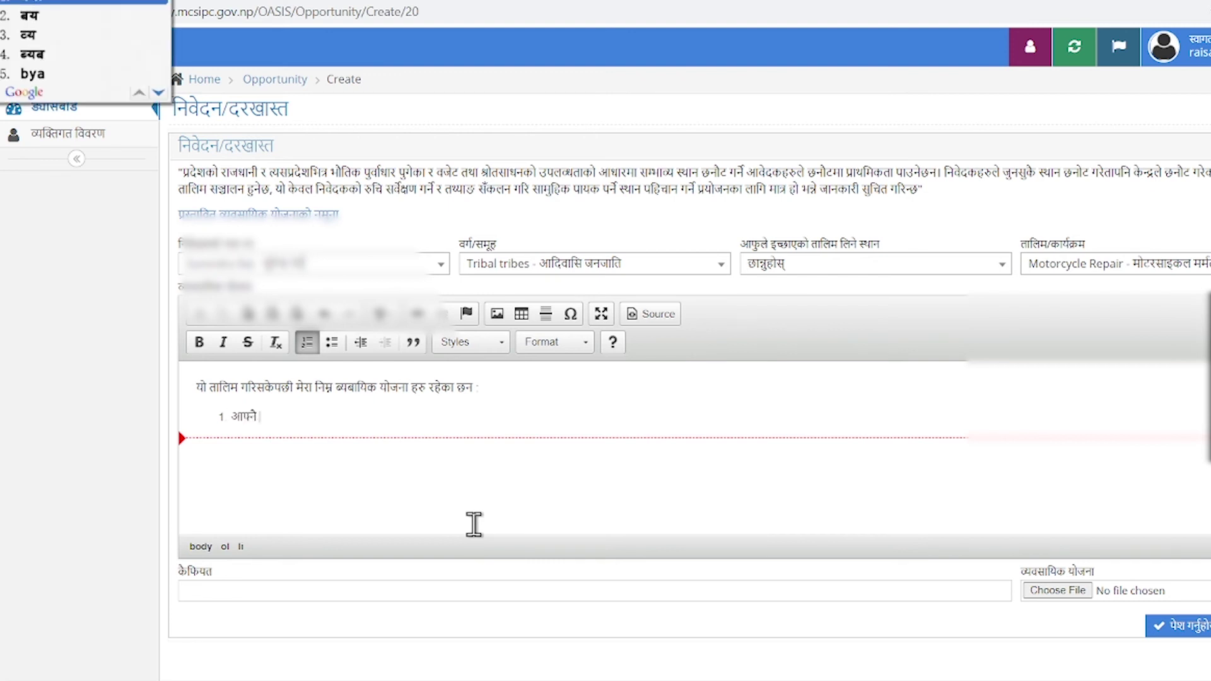
type("yaay")
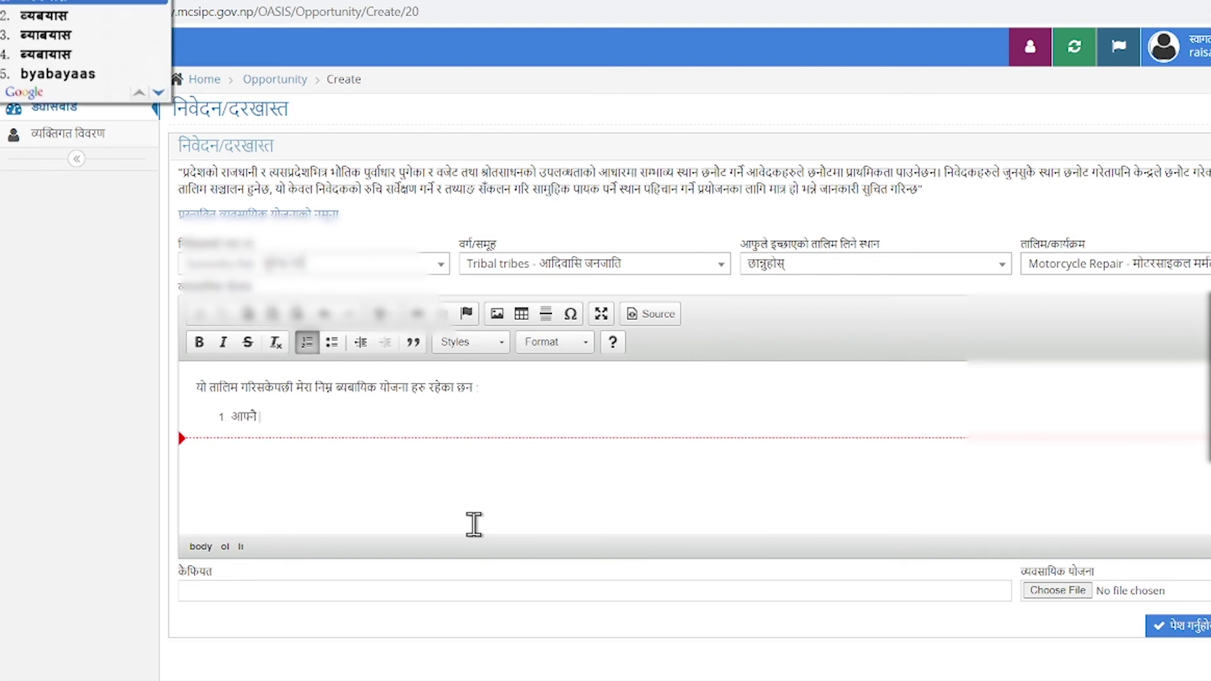
key("space")
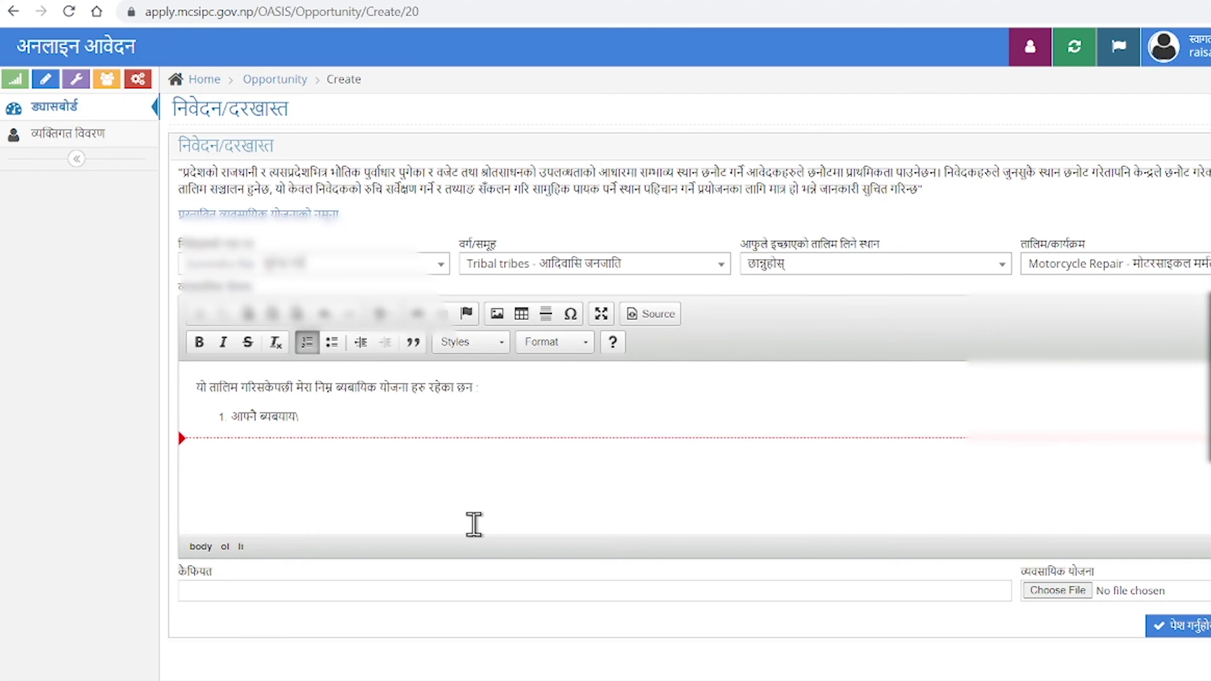
type("sanchaa")
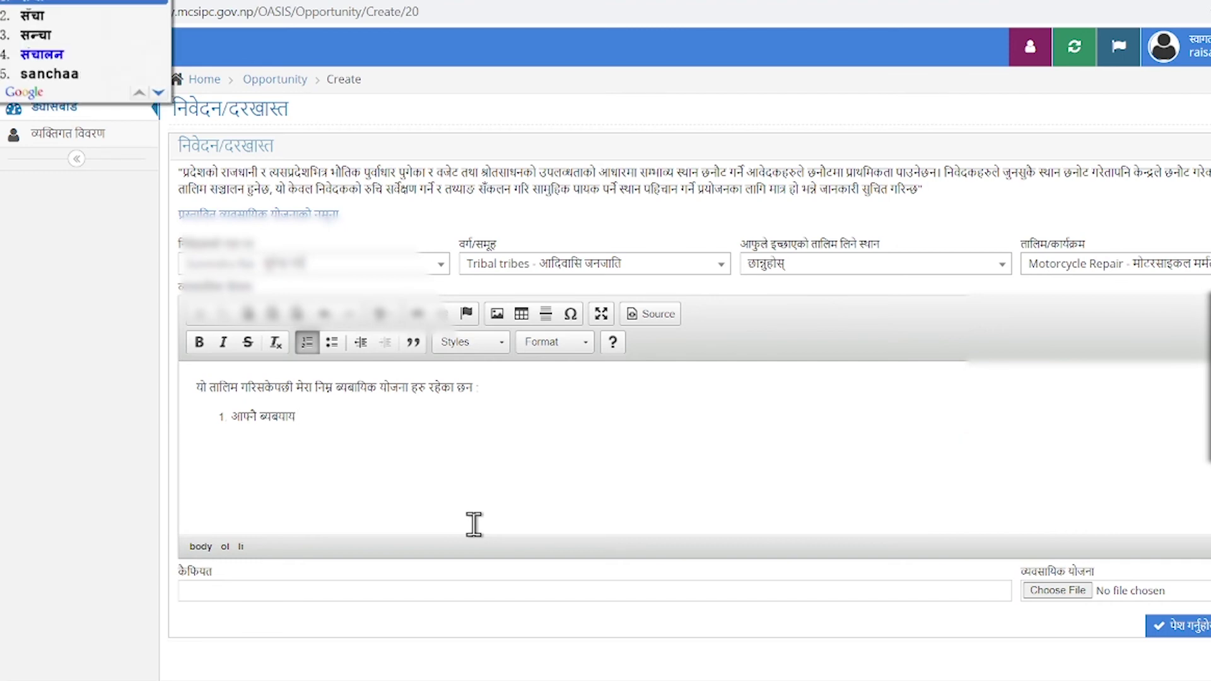
key("BackSpace")
key("BackSpace")
key("Down")
key("Down")
key("Down")
key("space")
type("garna")
key("space")
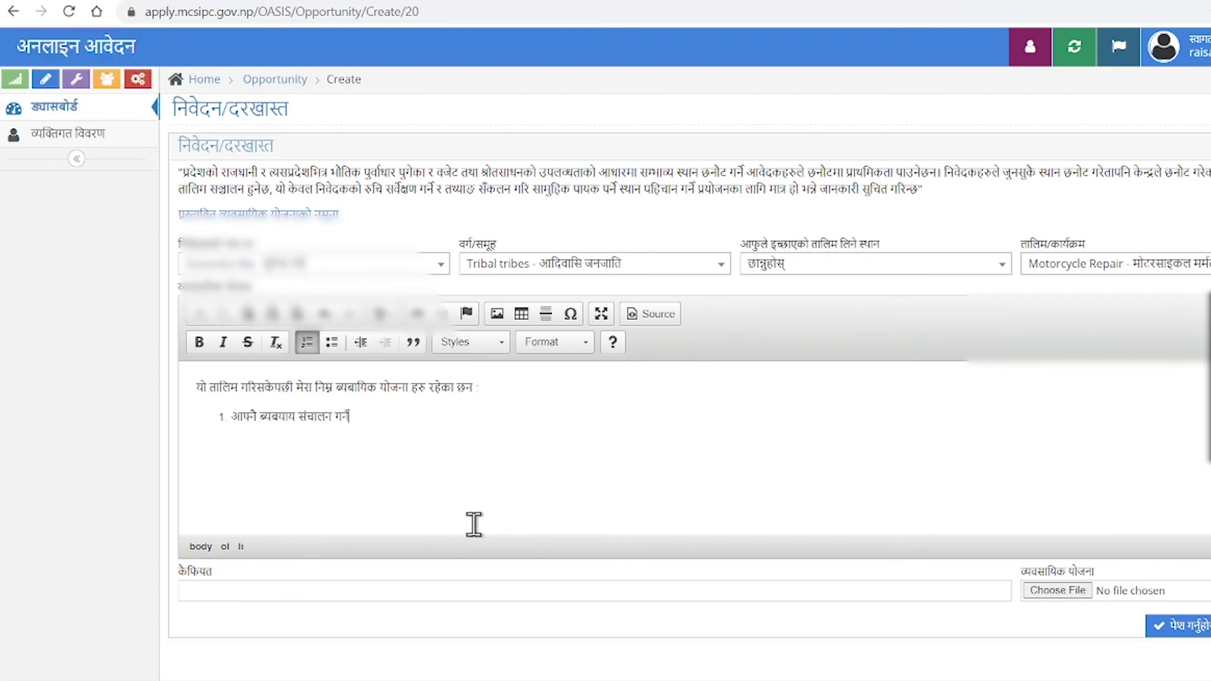
Add item 2 'समुदायमा रोजगारीको अवसर सृजना गर्ने' and begin a third numbered item.
key("Return")
type("by")
key("BackSpace")
key("BackSpace")
type("samudaaya")
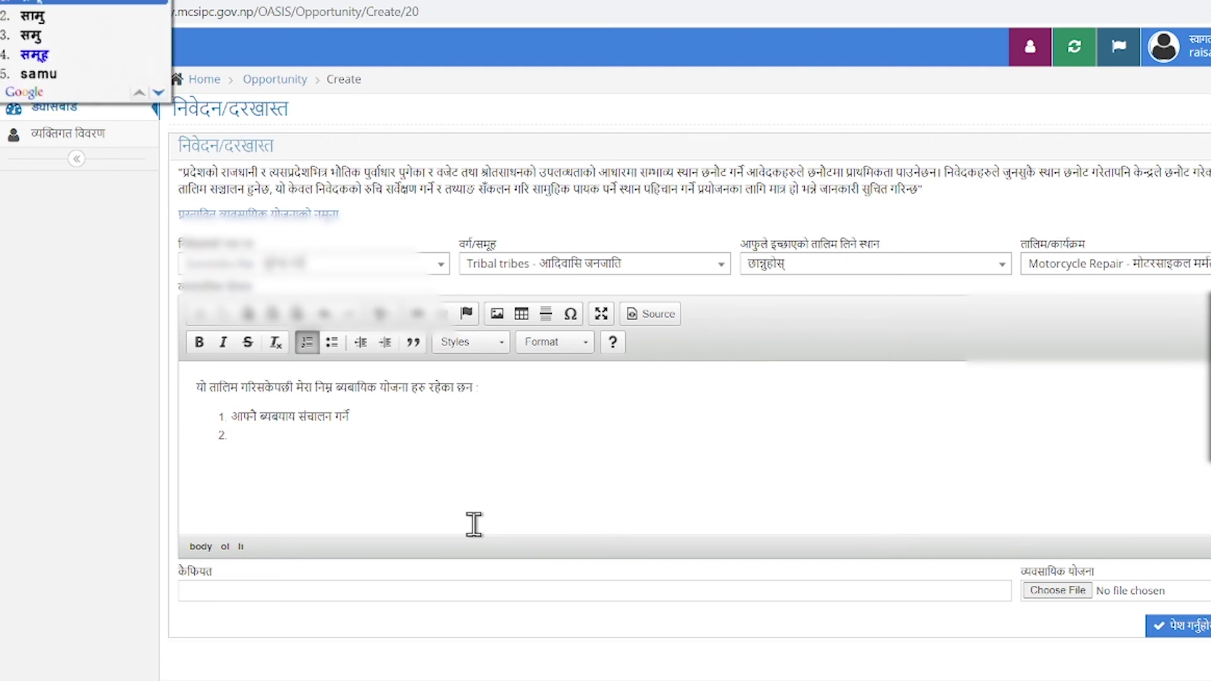
type(" ma")
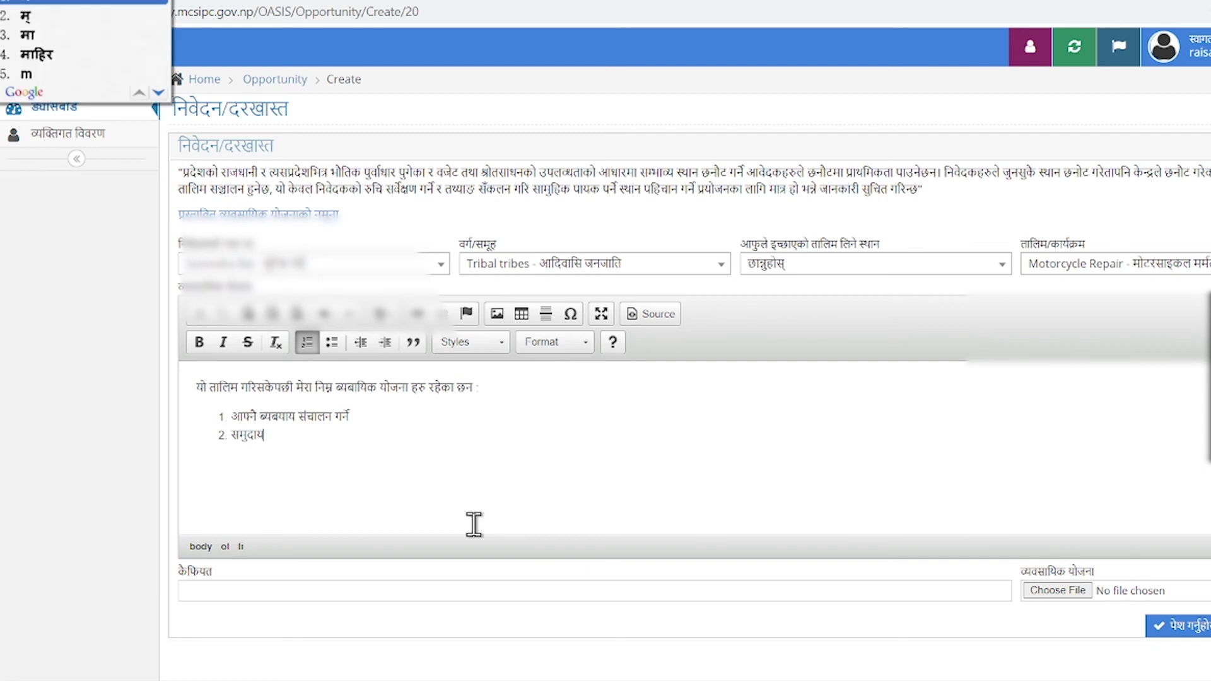
key("BackSpace")
key("BackSpace")
key("BackSpace")
type("maa rojagaari")
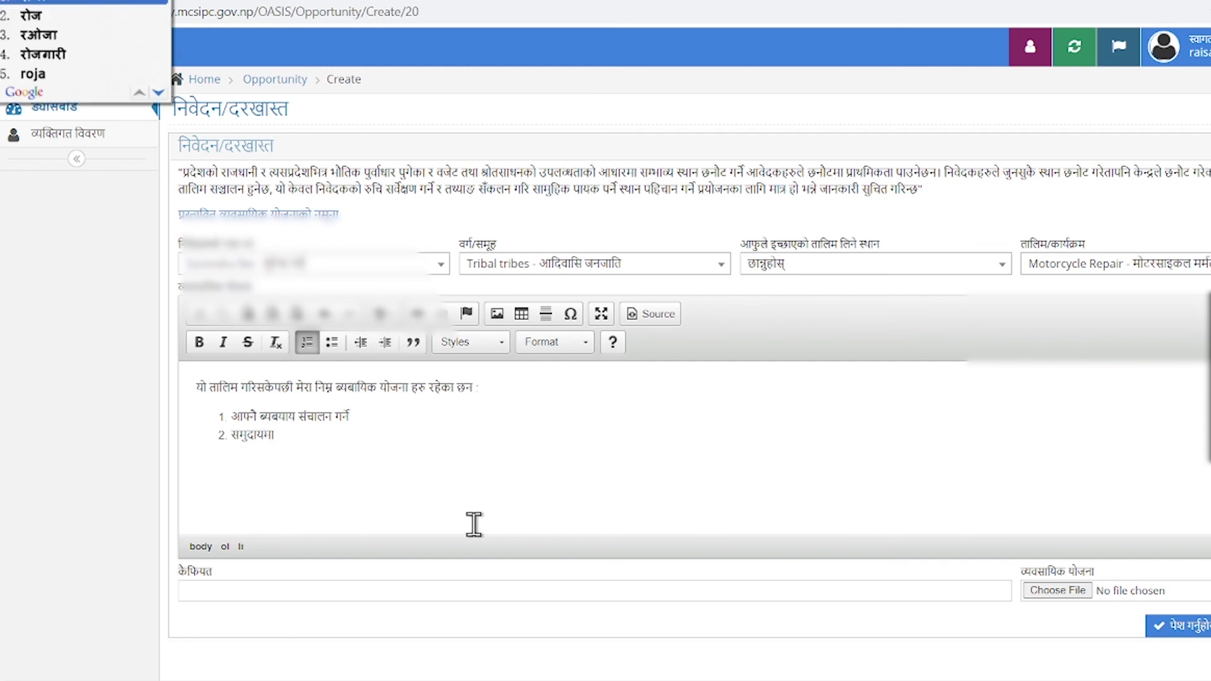
type(" abasar ")
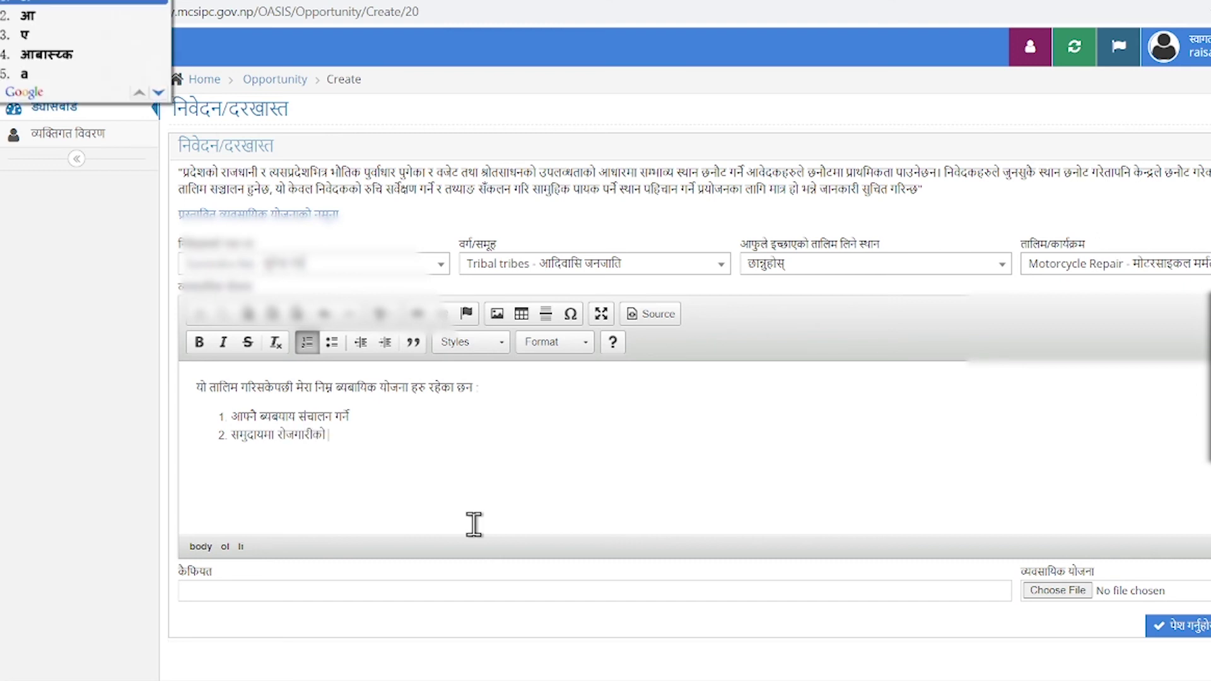
type("srijanaa")
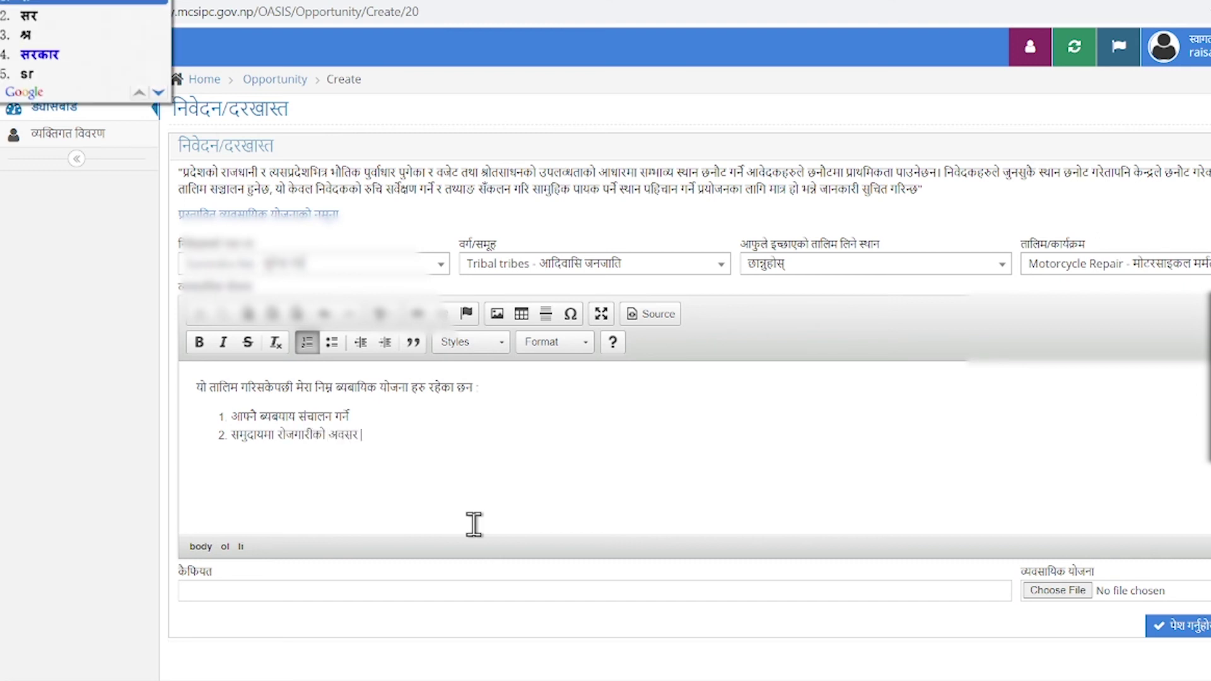
type(" garne")
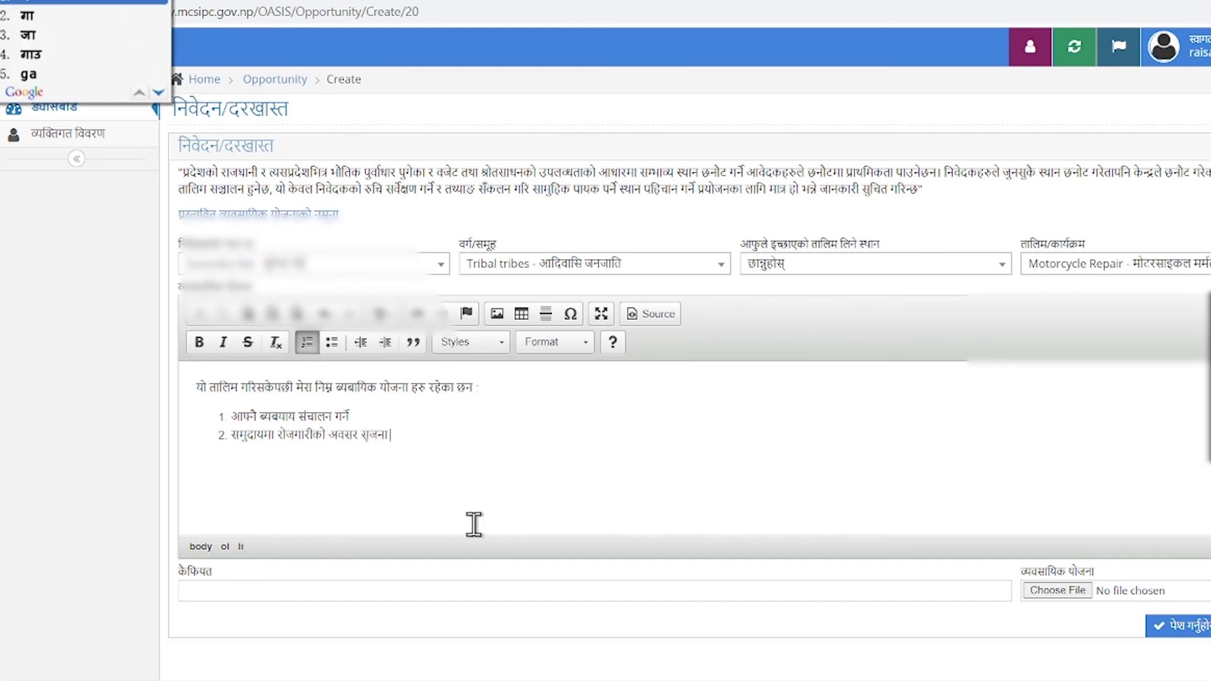
key("Return")
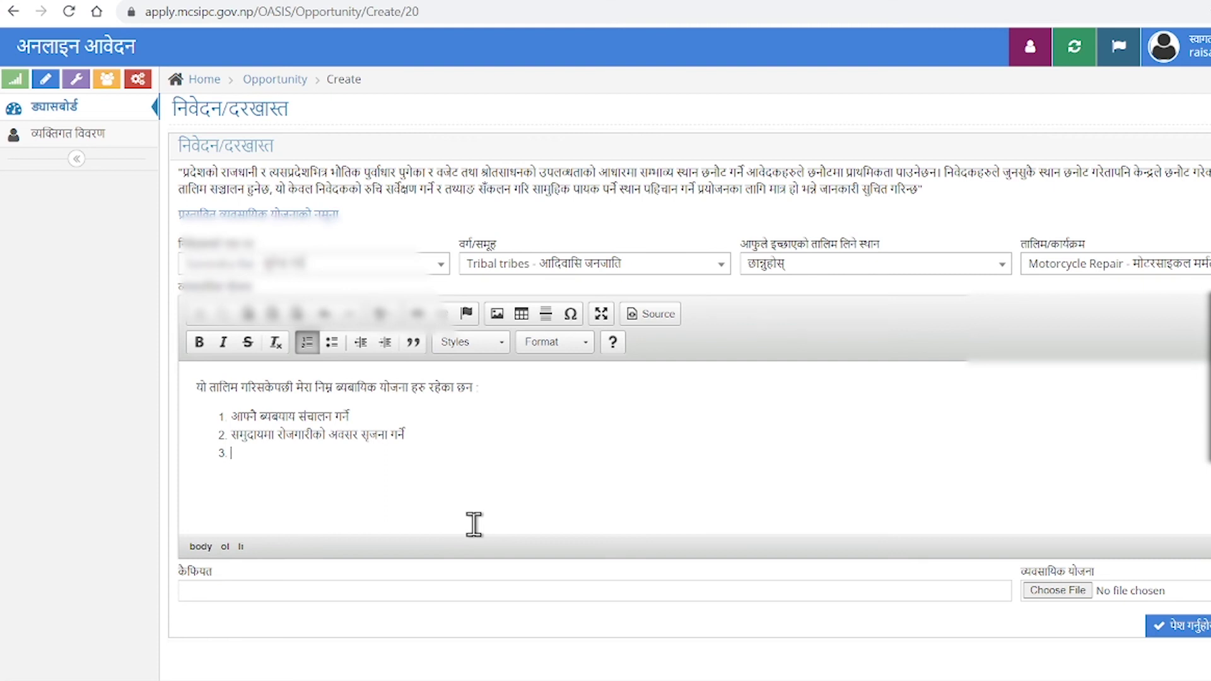
Start the third item with the transliterated words तालिम and कार्य.
type("nis")
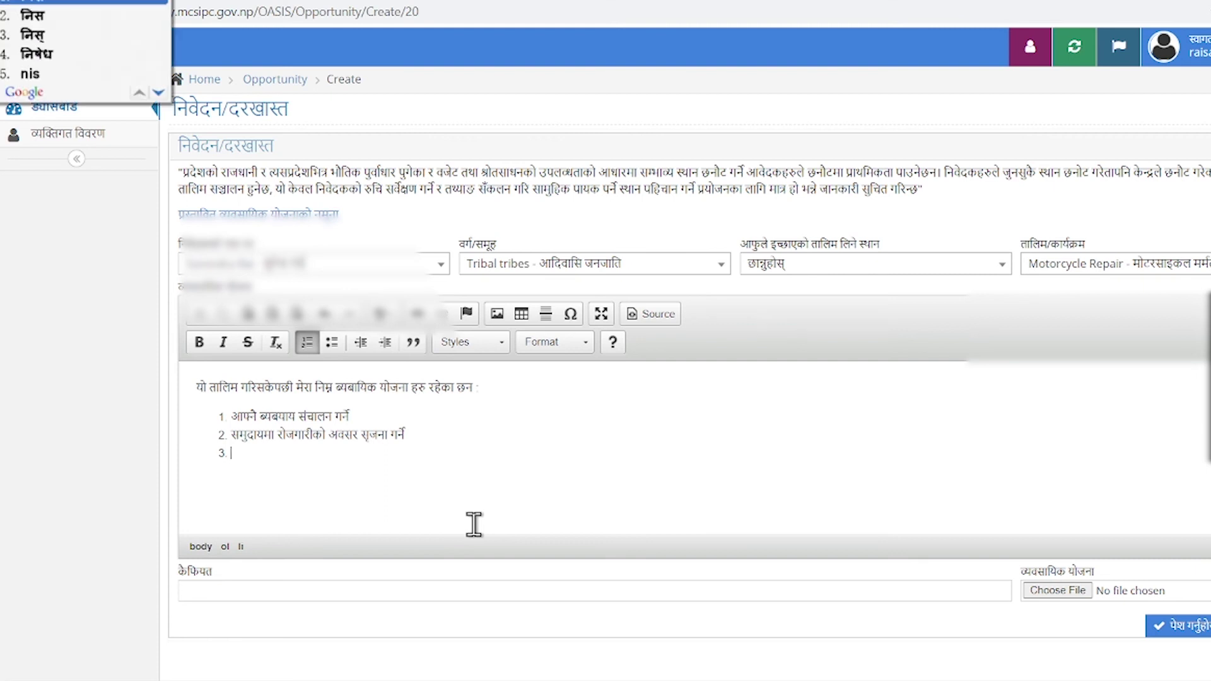
key("BackSpace")
key("BackSpace")
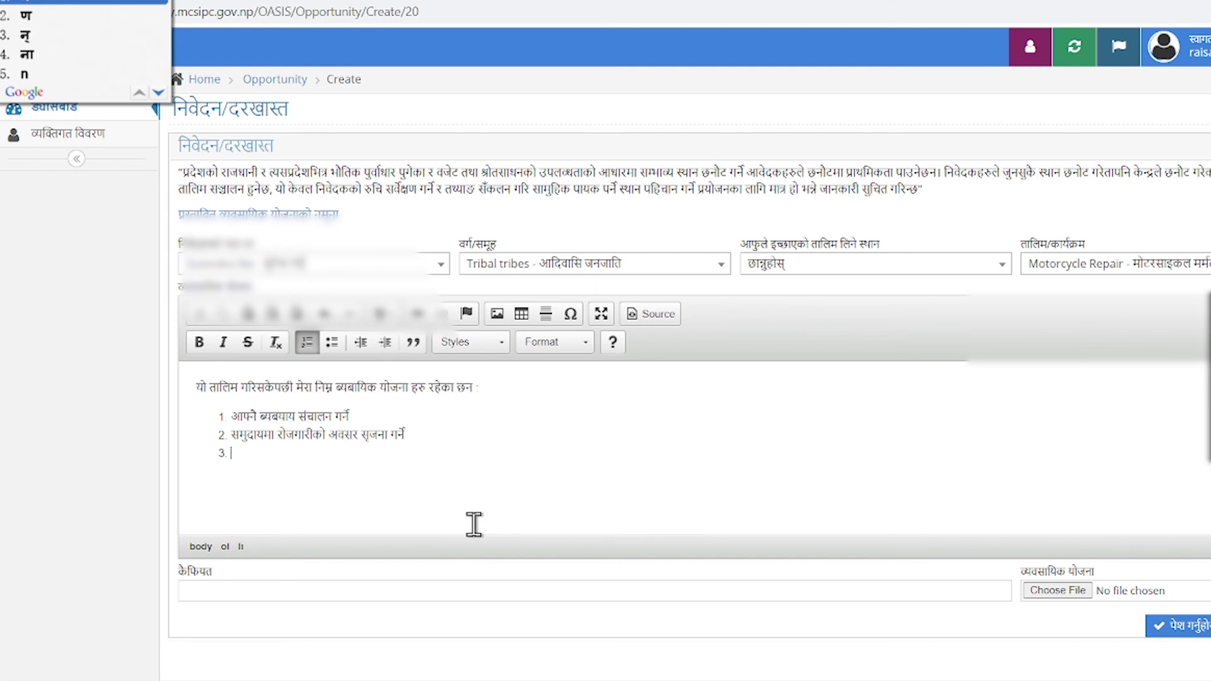
type("taali")
key("BackSpace")
key("BackSpace")
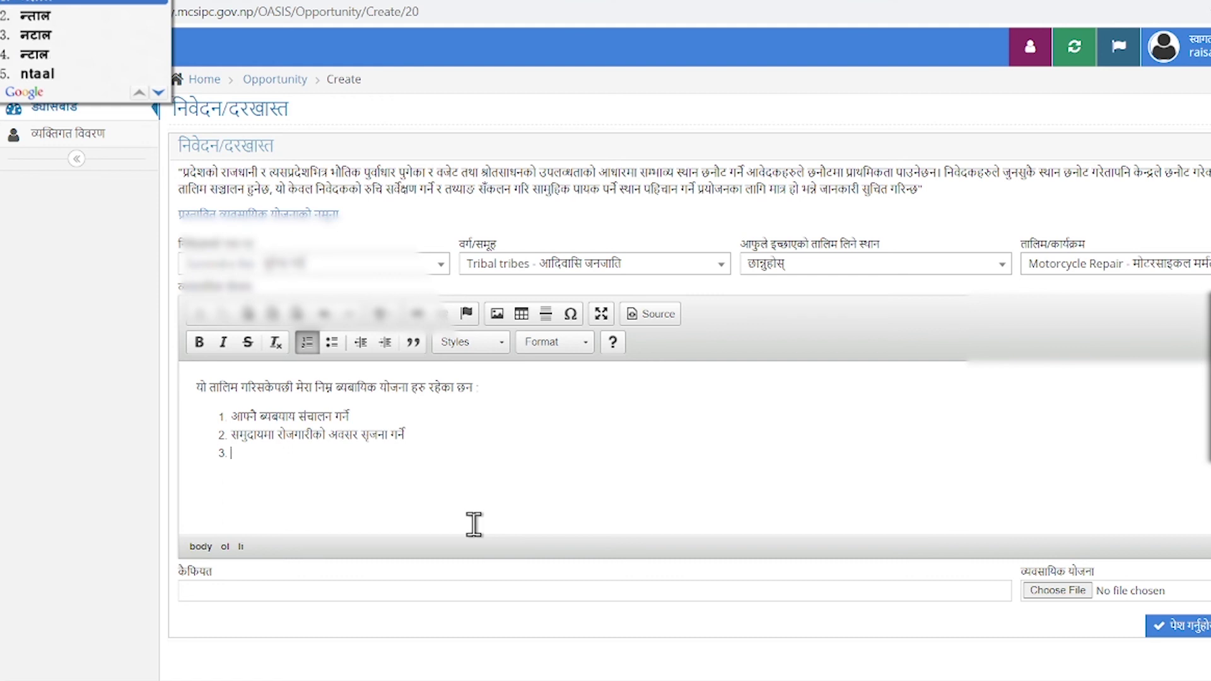
key("BackSpace")
key("BackSpace")
key("BackSpace")
key("BackSpace")
type("taalim")
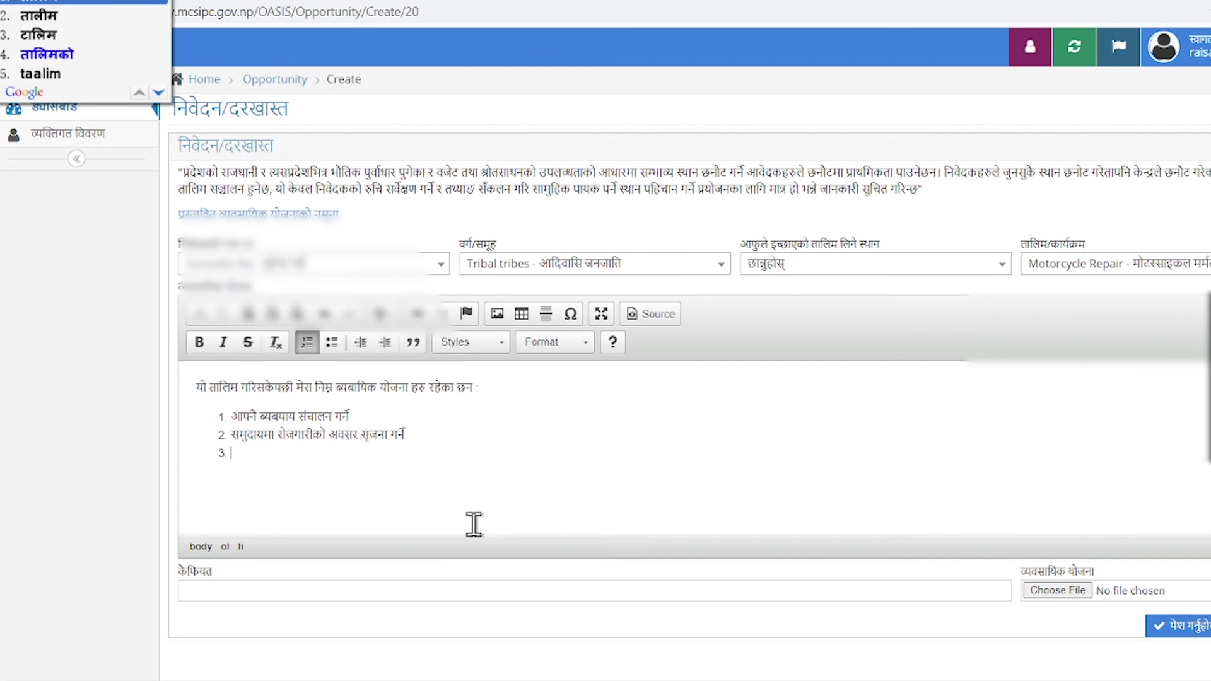
key("Return")
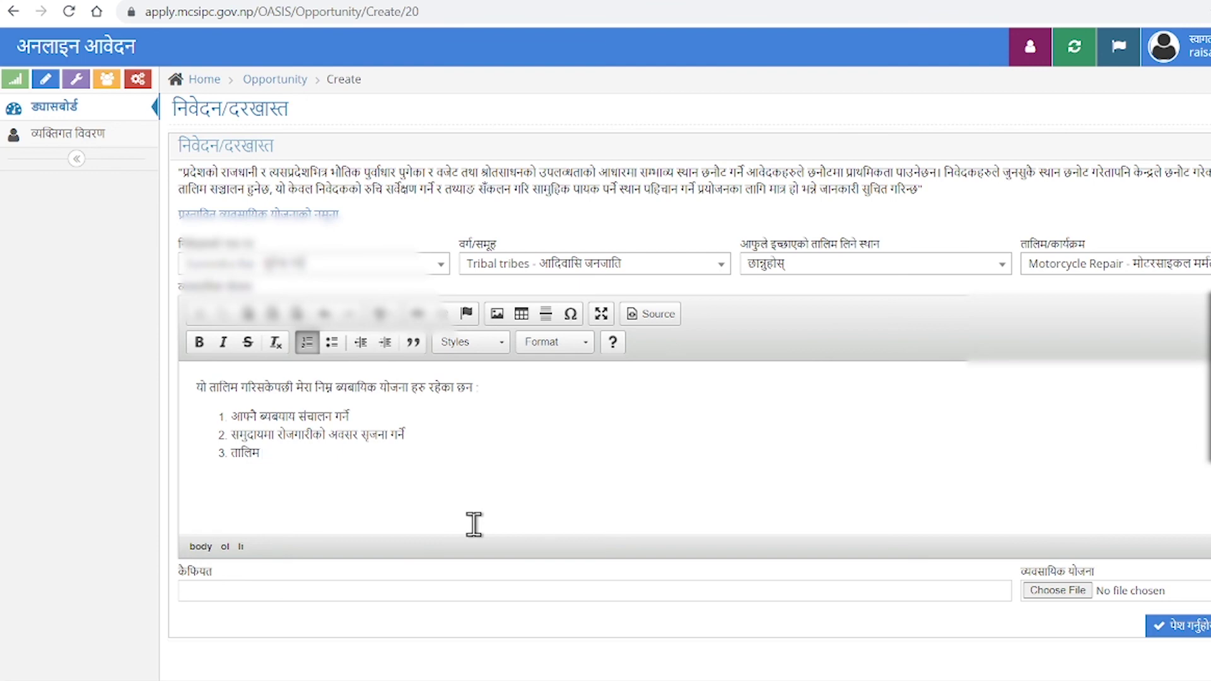
type("s")
key("BackSpace")
type("kaarya")
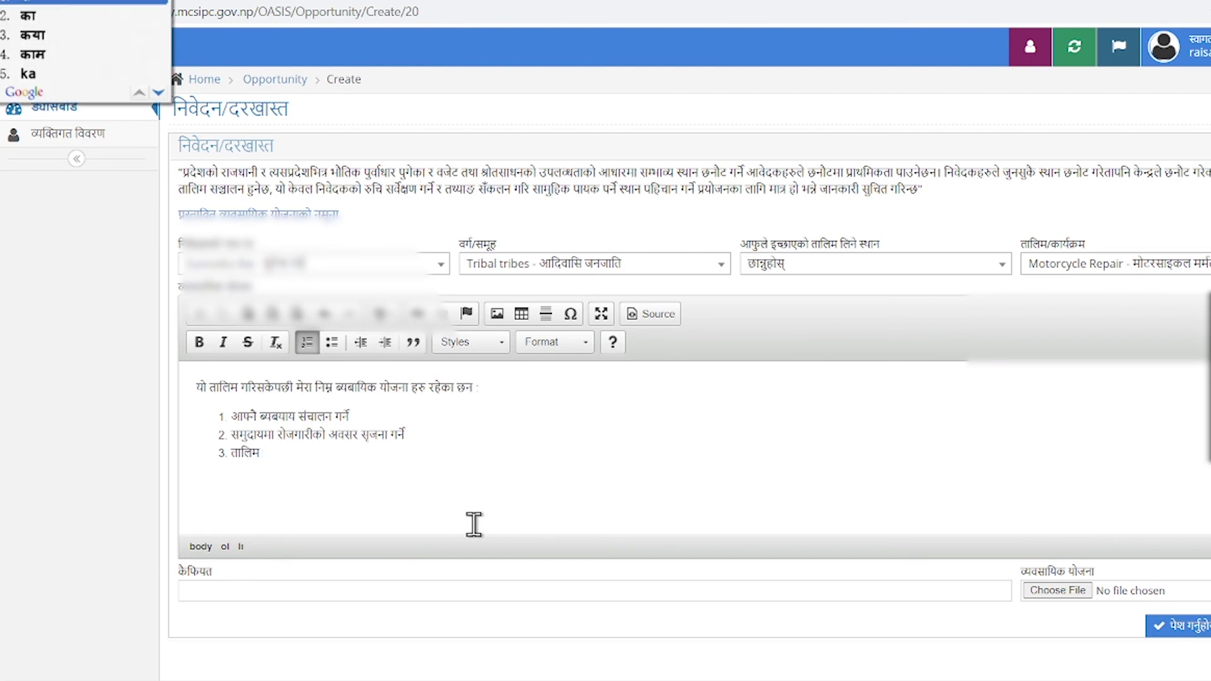
key("Return")
Complete item 3 as 'तालिम कार्यक्रम हरु संचालन गर्ने' and switch input back to English.
type("kram haru ")
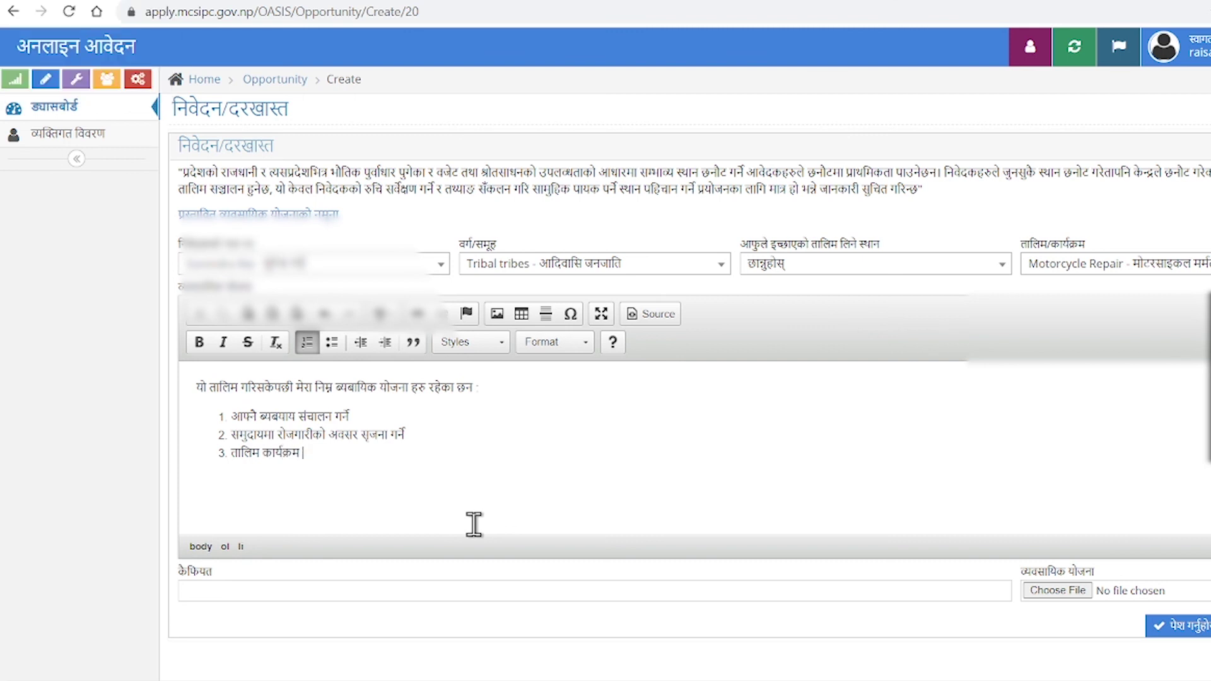
type("sancghaan")
key("BackSpace")
key("BackSpace")
key("BackSpace")
key("BackSpace")
key("BackSpace")
type("haan")
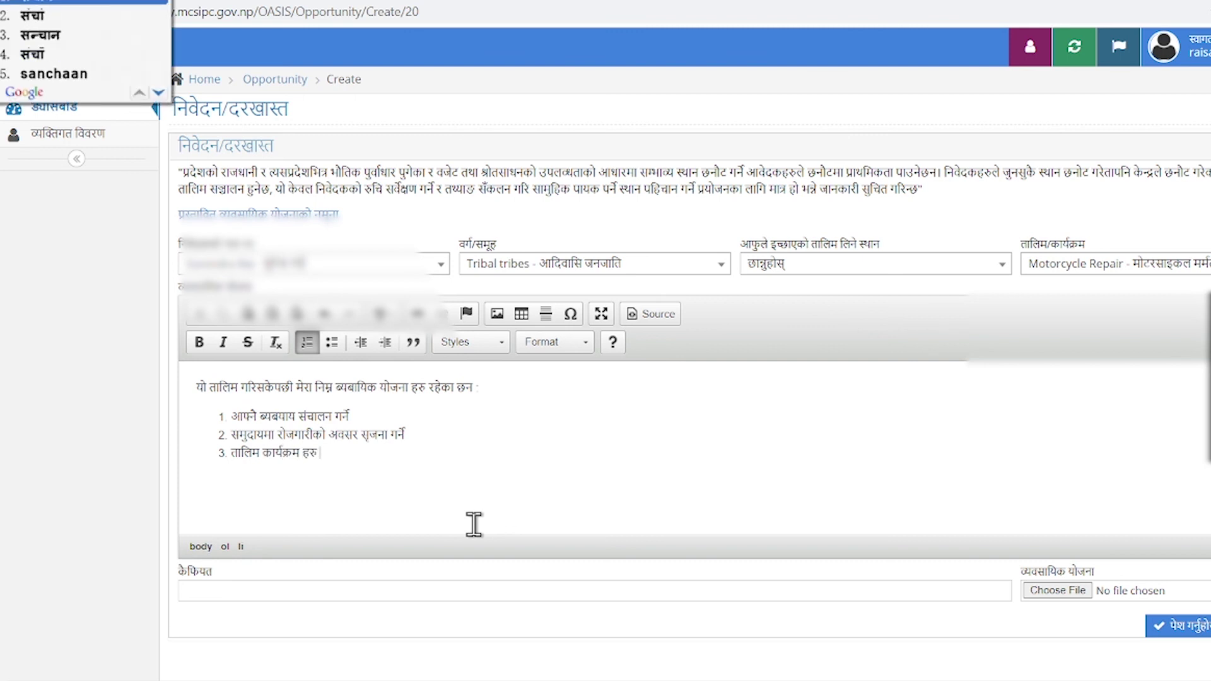
key("BackSpace")
type("lan garne")
key("Return")
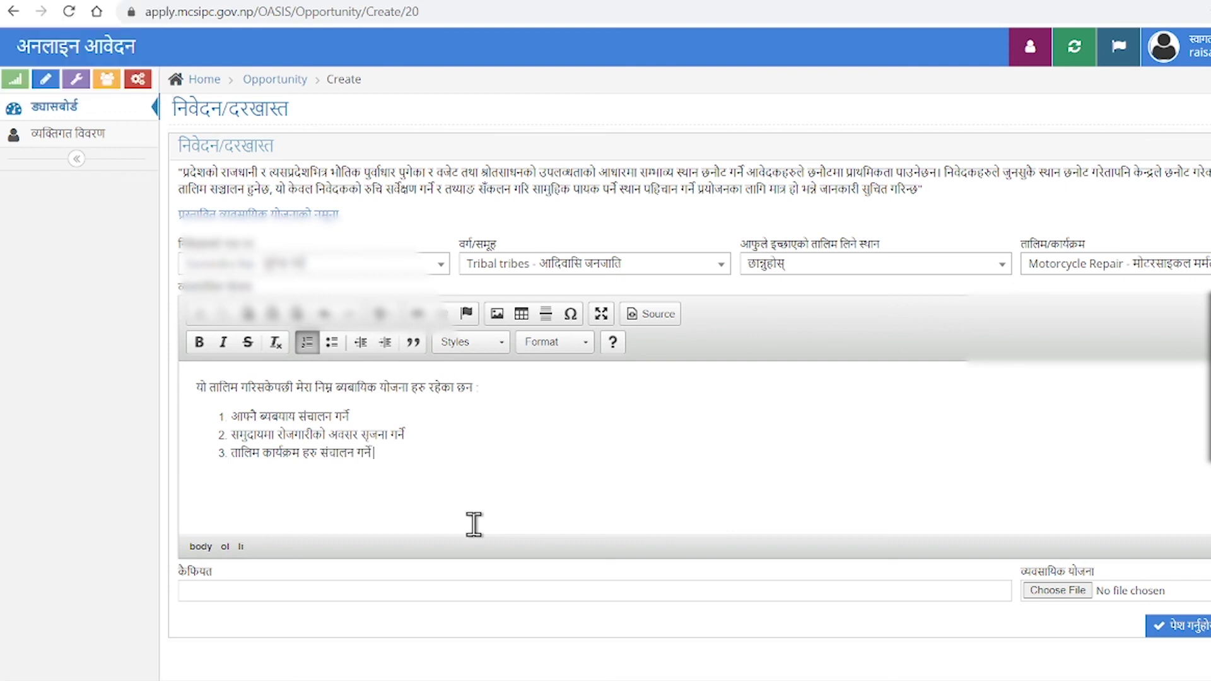
key("super+space")
key("super+space")
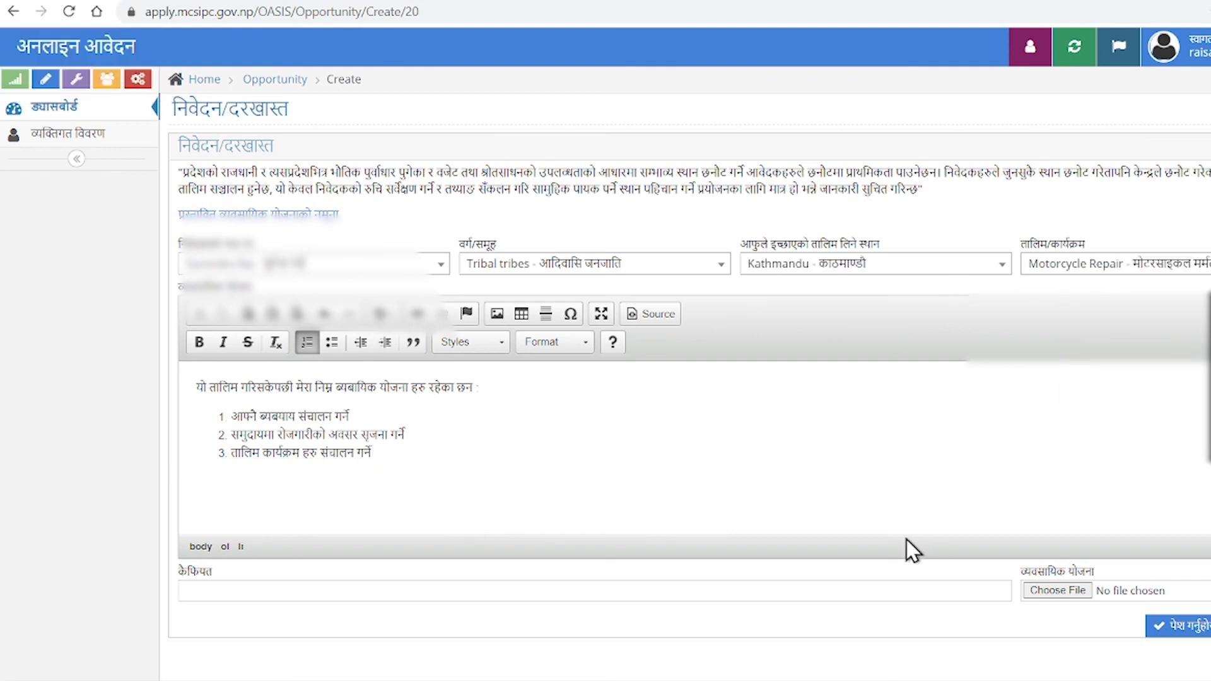
scroll(441, 442, "down", 1)
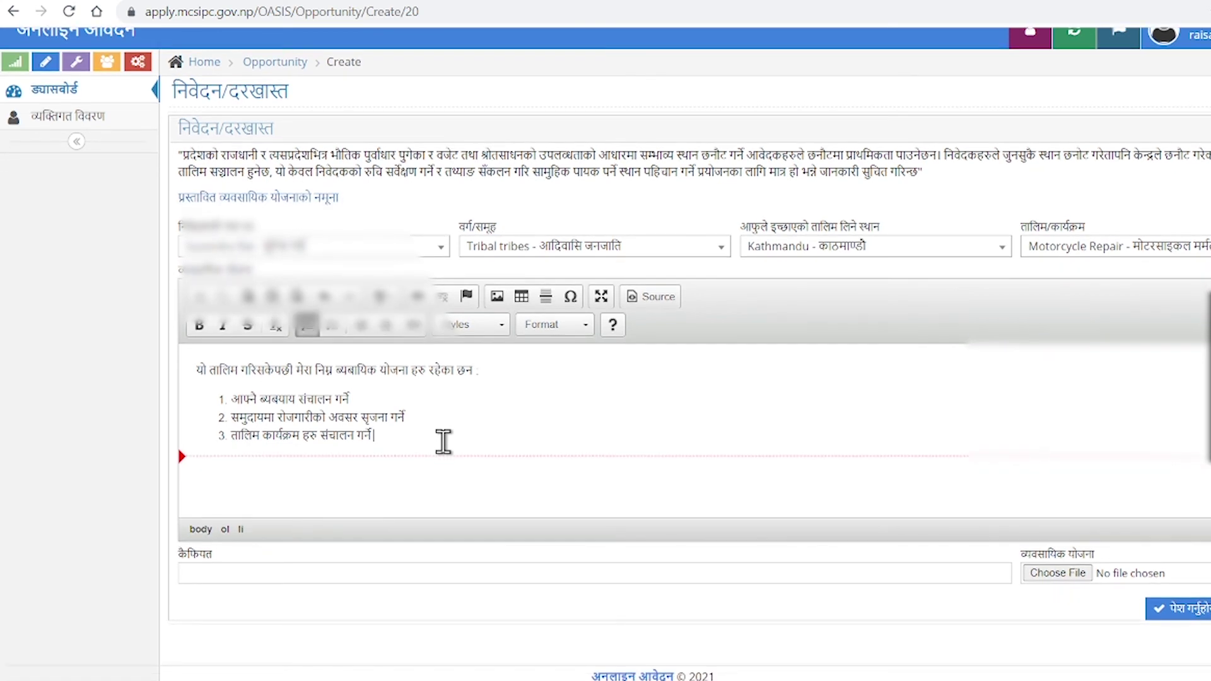
Attach business plan.pdf as the business plan file and submit the training application.
left_click(1074, 567)
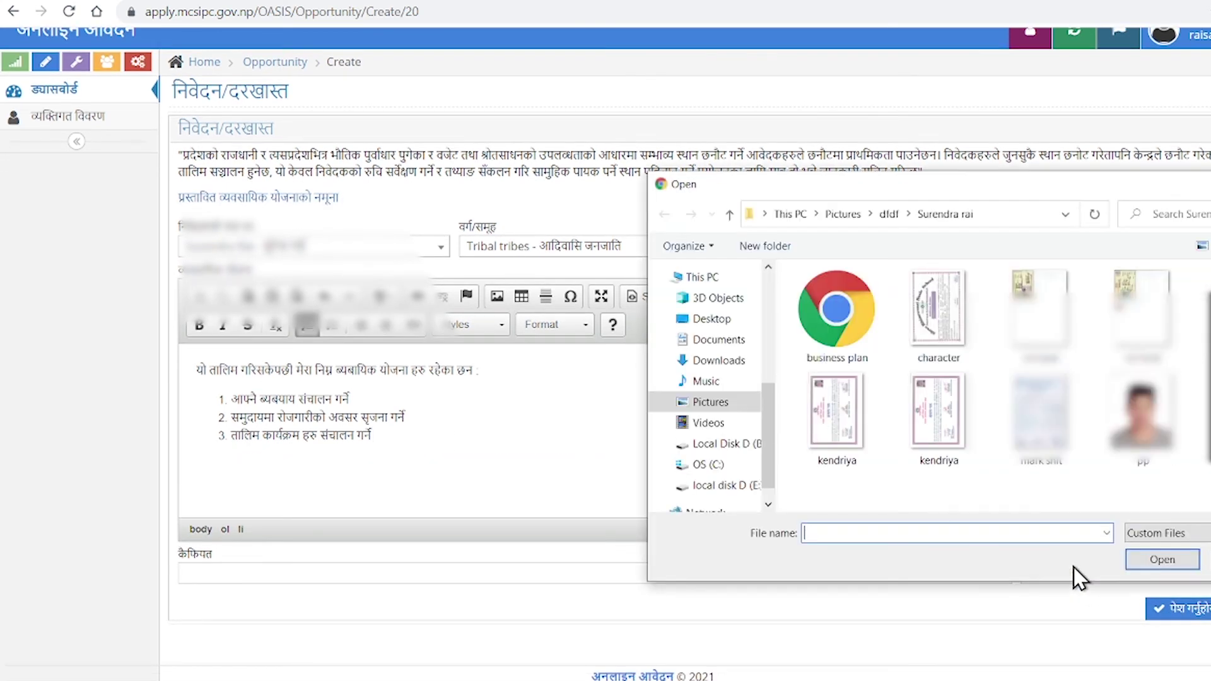
left_click(865, 320)
left_click(1171, 558)
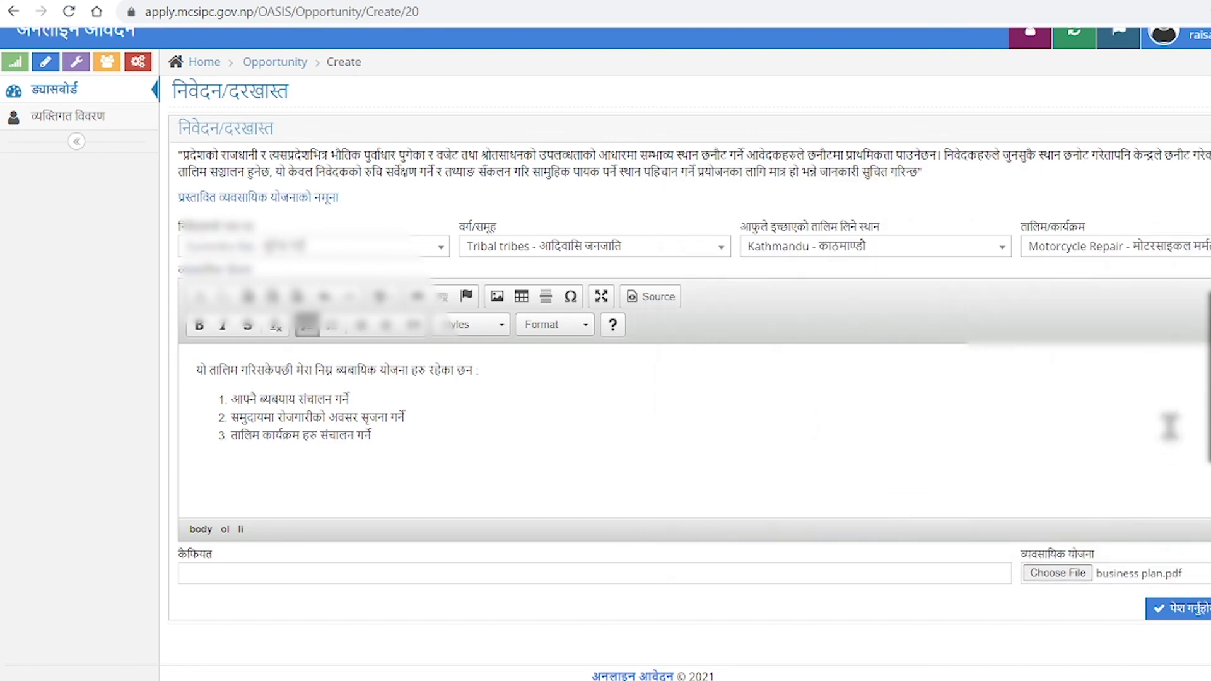
left_click(1195, 618)
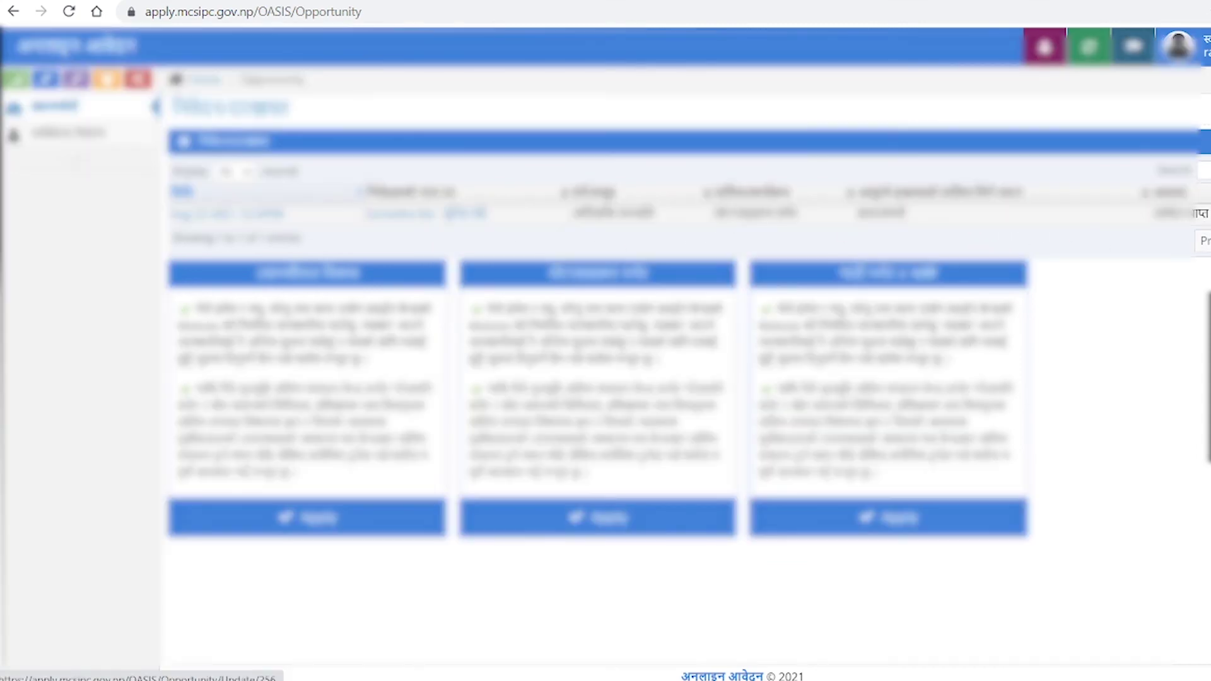
Open the submitted application's admit card (प्रवेश पत्र) and print it.
left_click(1207, 214)
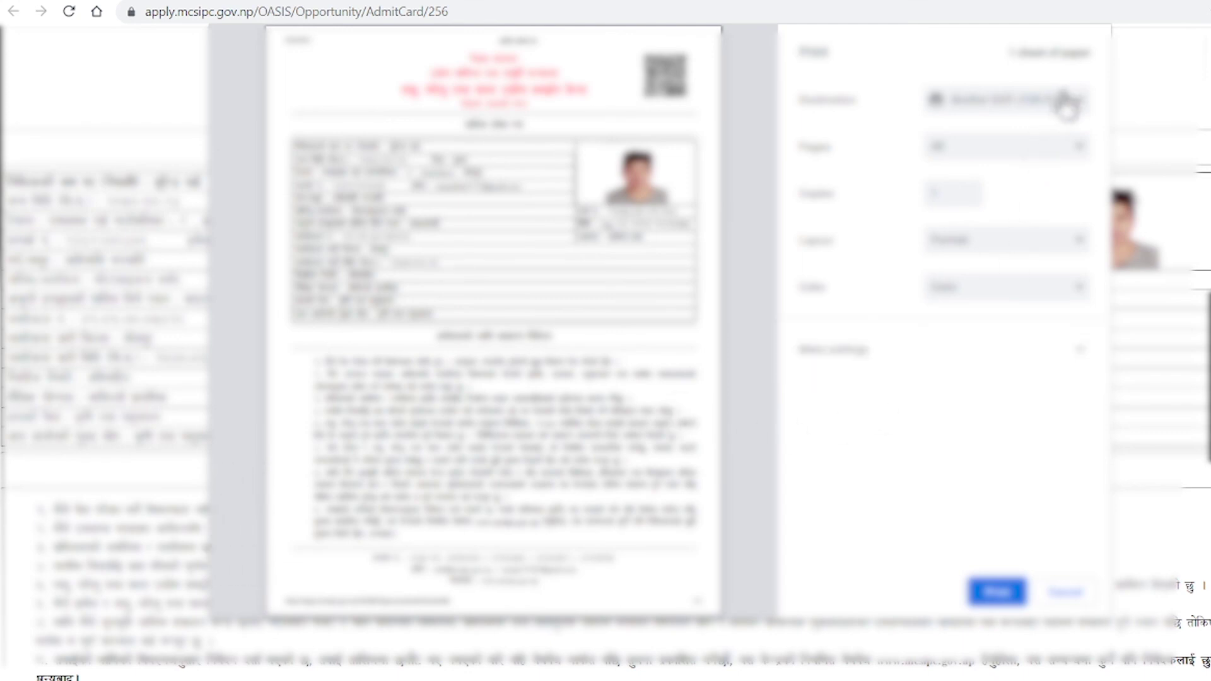
left_click(989, 584)
scroll(967, 346, "down", 1)
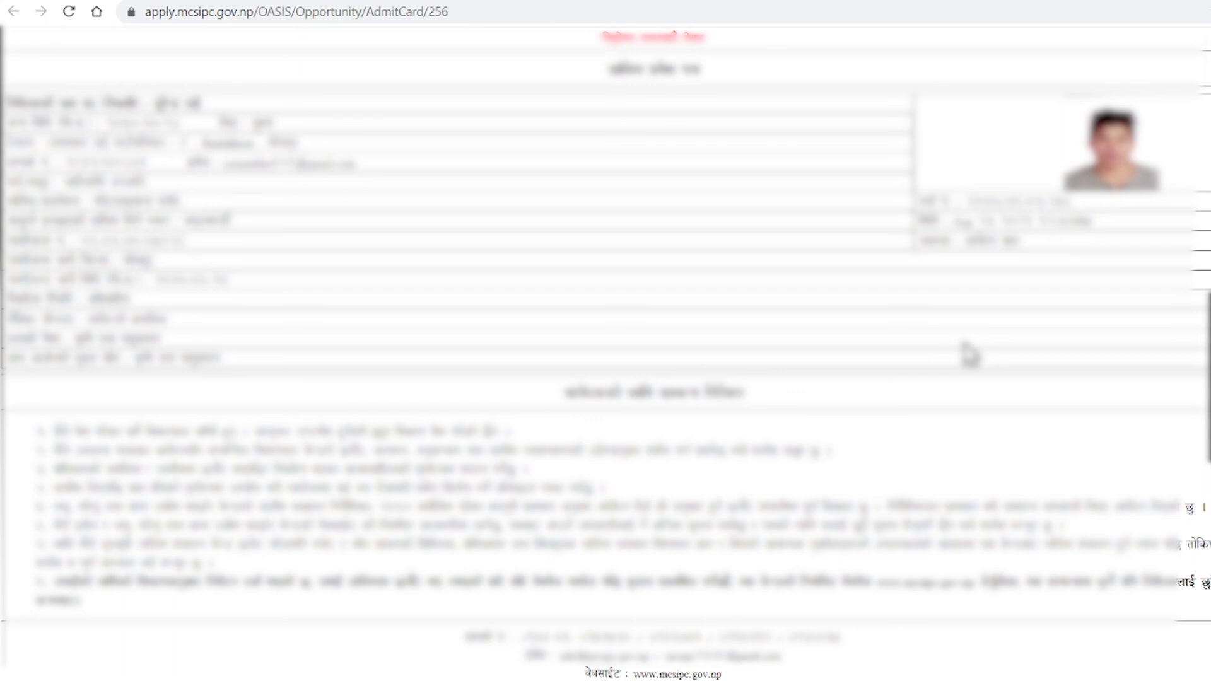
scroll(968, 356, "up", 1)
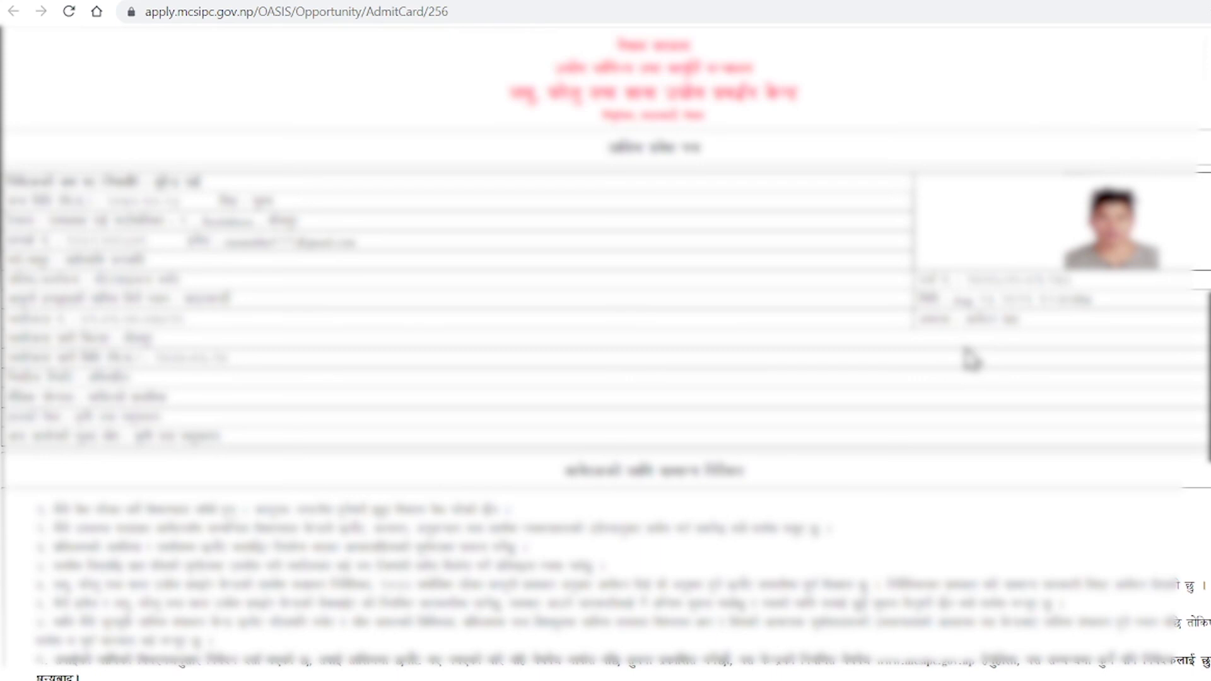
scroll(972, 360, "down", 1)
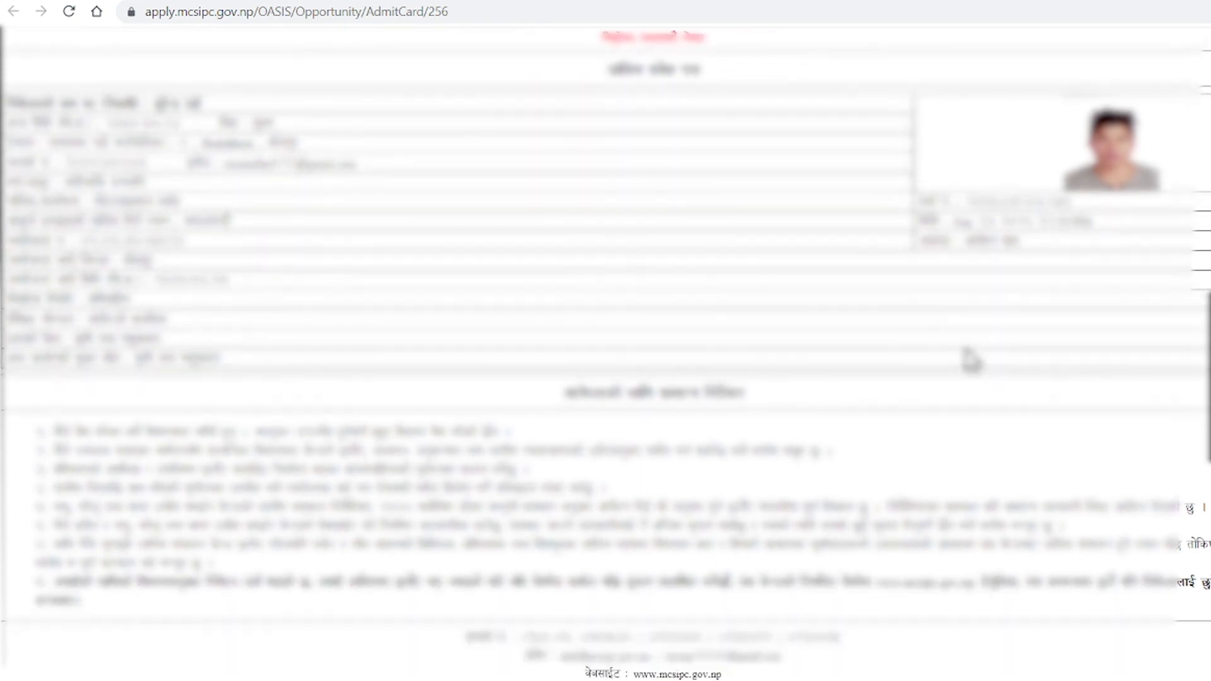